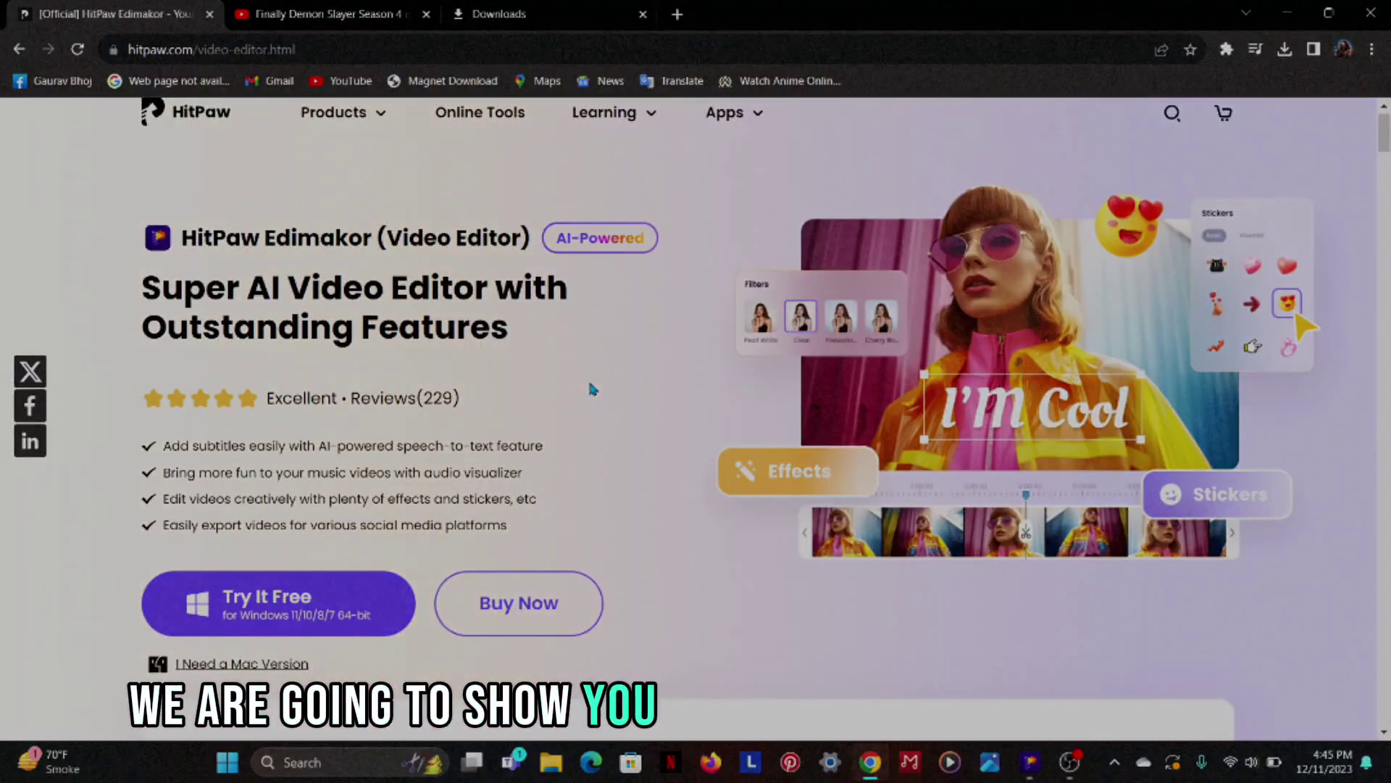
# Scroll through the HitPaw Edimakor product page in Chrome.
pyautogui.scroll(-3, 591, 390)
pyautogui.scroll(-6, 590, 389)
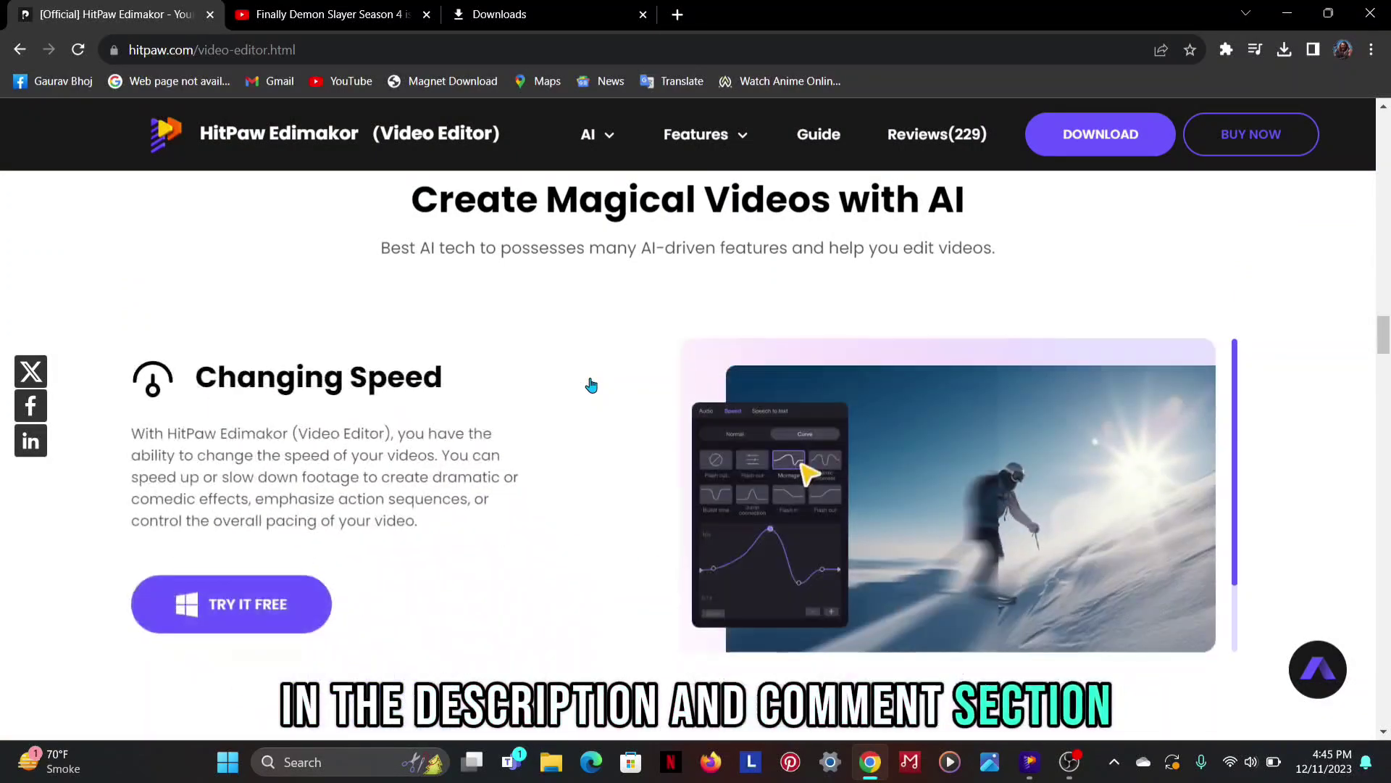
pyautogui.scroll(-2, 592, 385)
pyautogui.scroll(3, 592, 385)
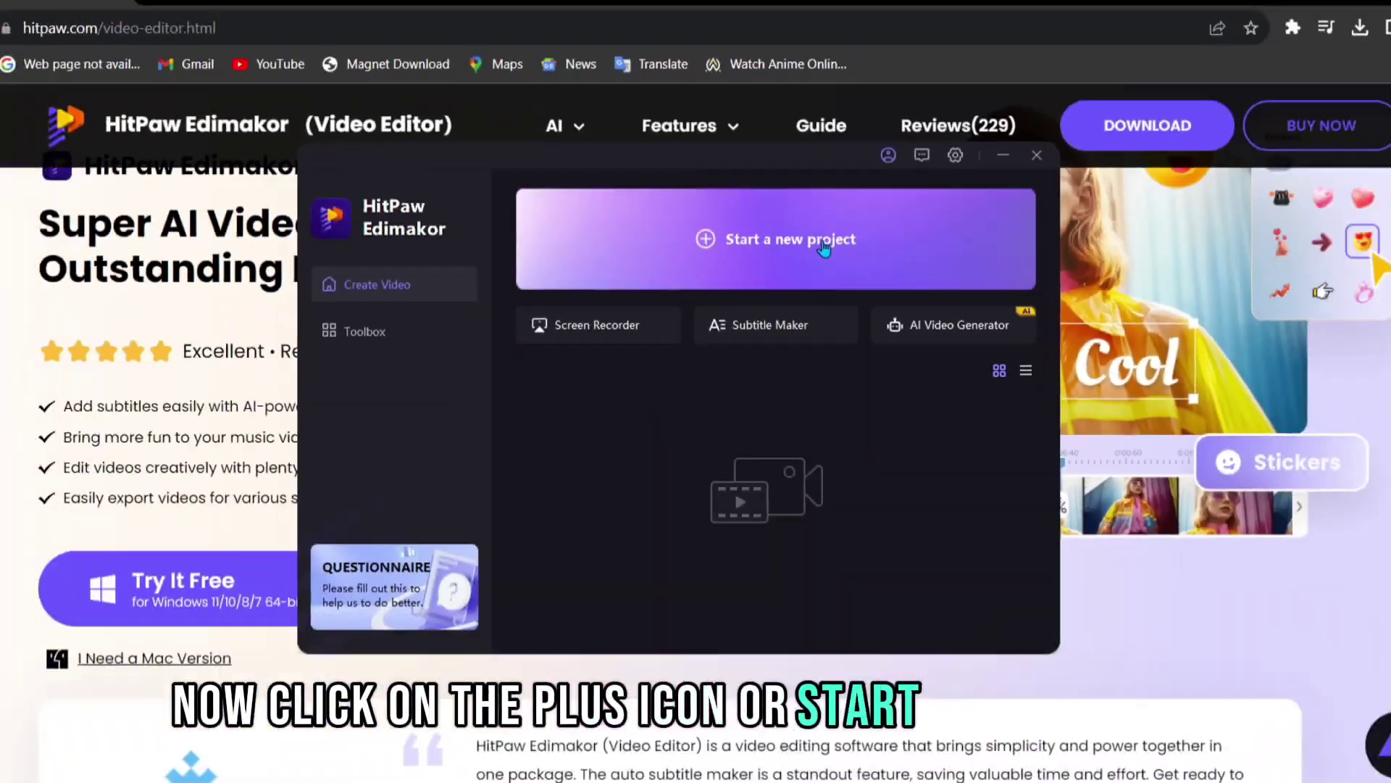
# Start a new empty Edimakor project (2023-12-11_01) from the start window.
pyautogui.click(835, 284)
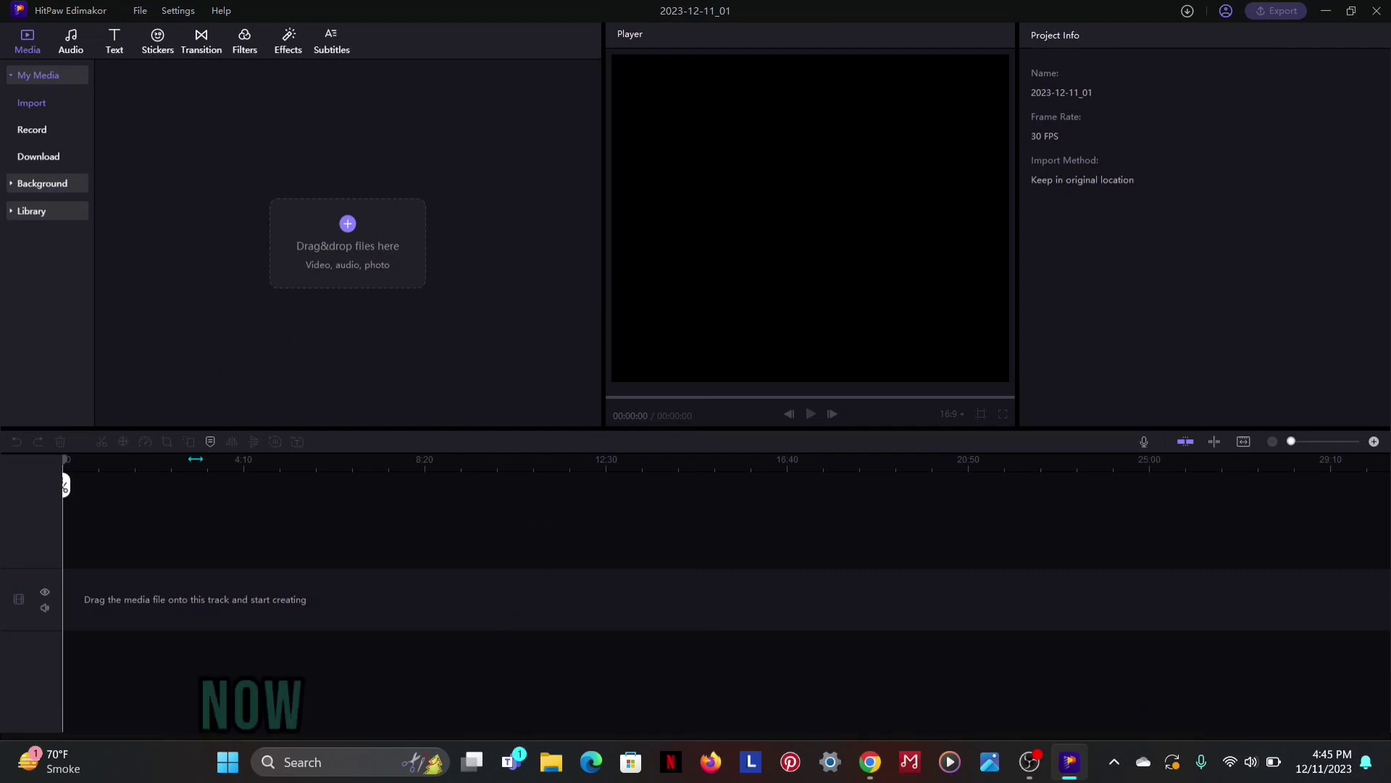
# Import the Todo And Yuji Vs Mahito Cc-1 video and drag it onto the timeline.
pyautogui.click(348, 225)
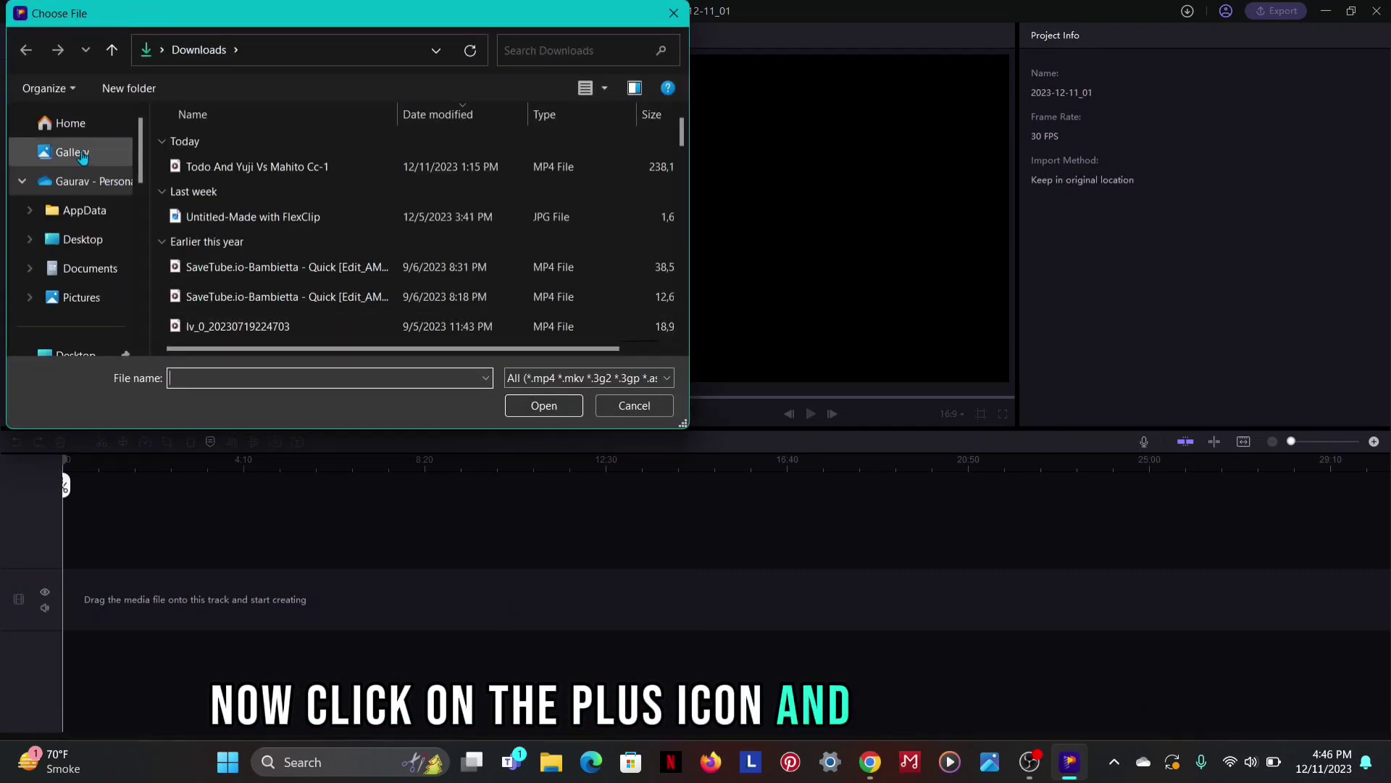
pyautogui.doubleClick(340, 167)
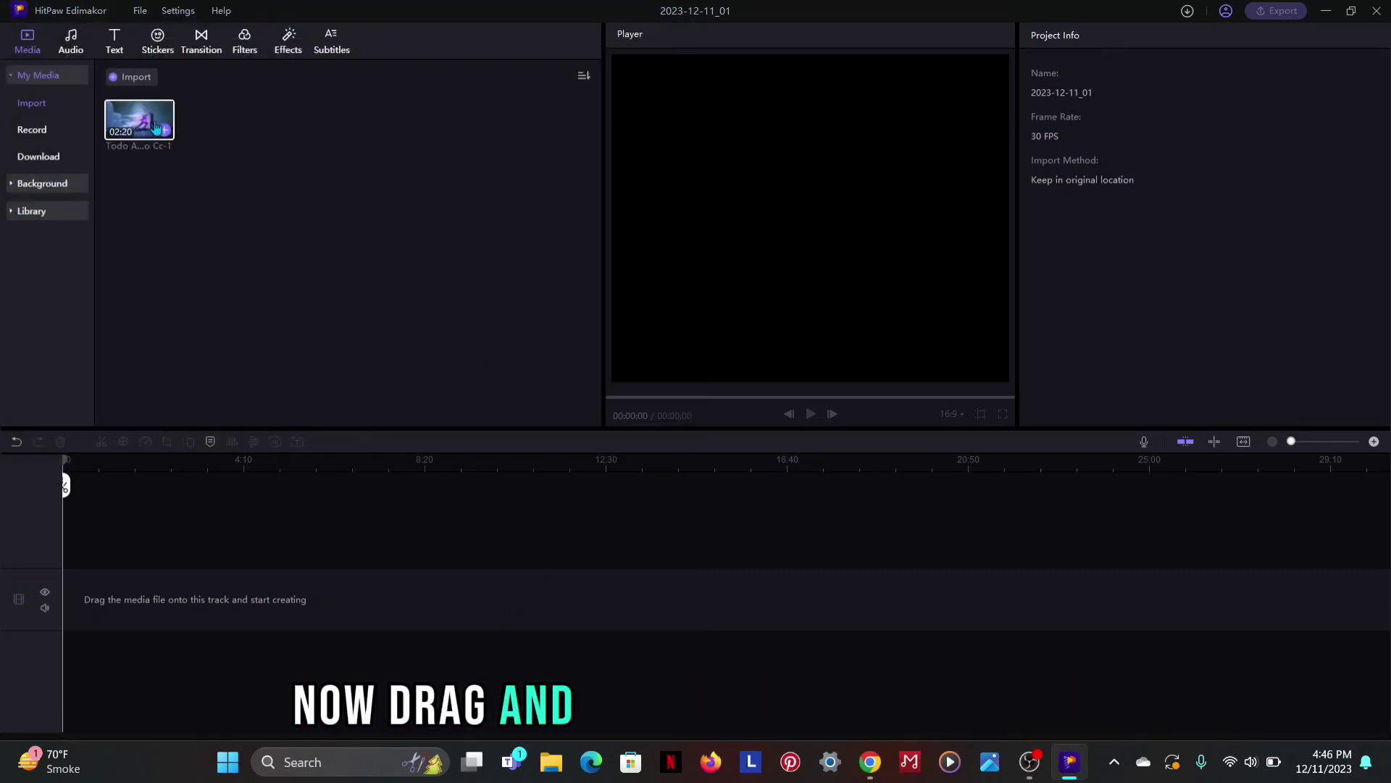
pyautogui.moveTo(155, 127); pyautogui.dragTo(174, 638)
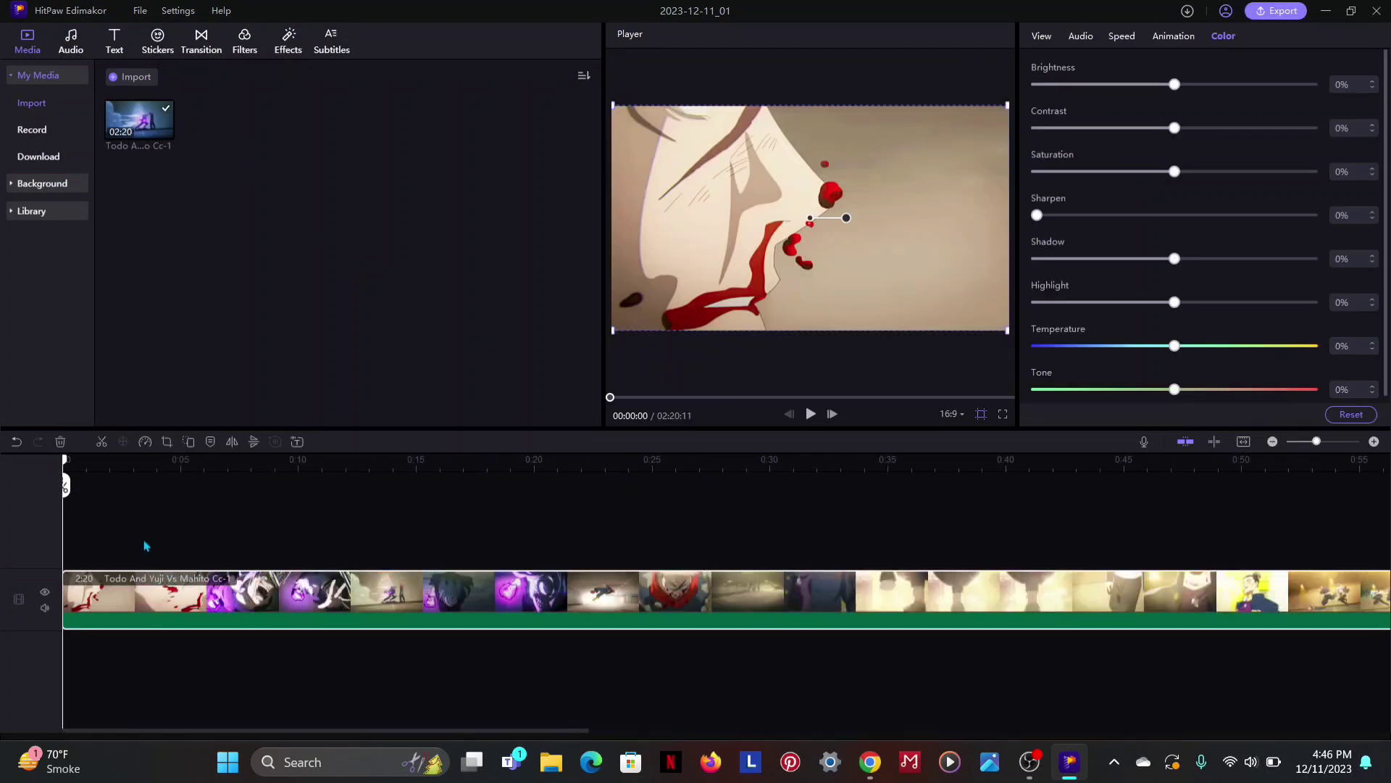
# Deselect the clip and move the playhead to about 0:16.
pyautogui.click(145, 545)
pyautogui.moveTo(64, 484); pyautogui.dragTo(210, 569)
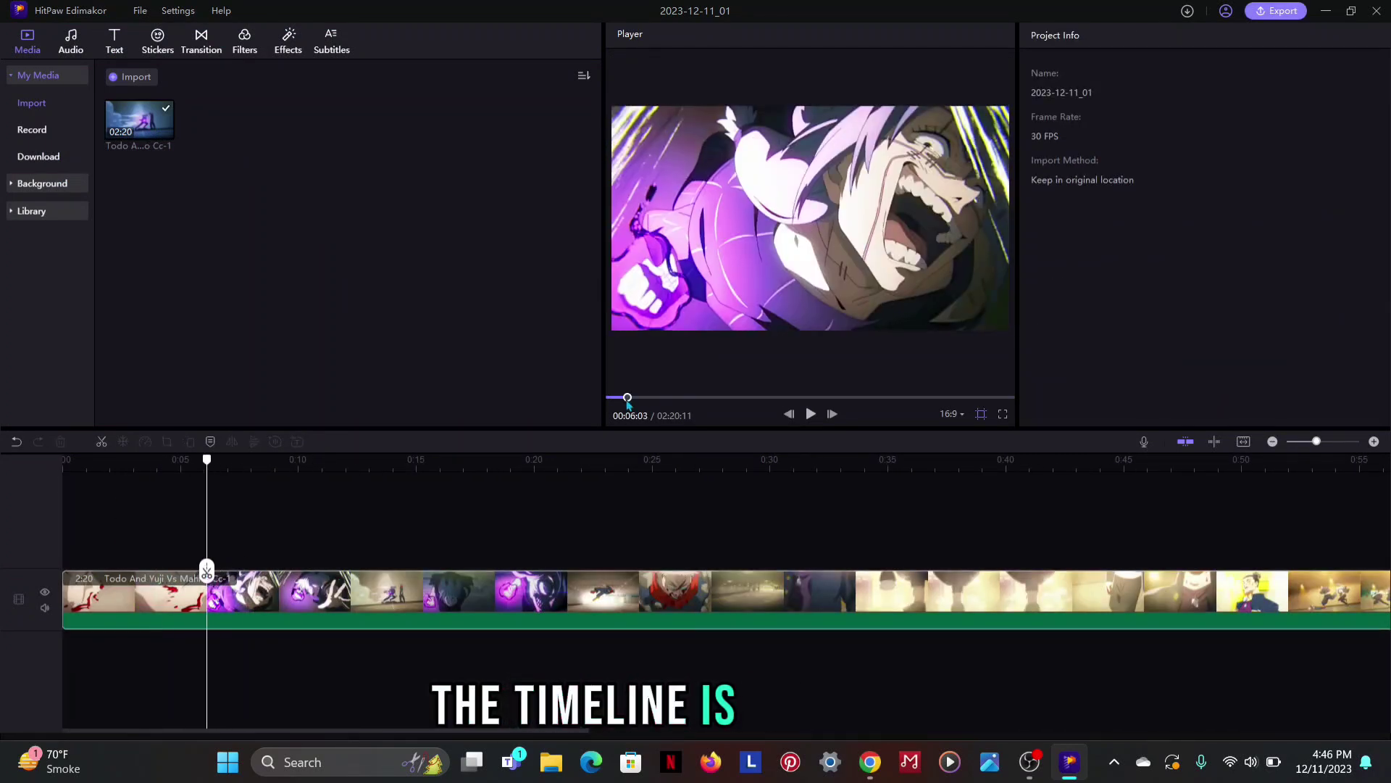
pyautogui.click(456, 573)
# Split the clip twice at the playhead and delete the 1:58 remainder.
pyautogui.rightClick(458, 592)
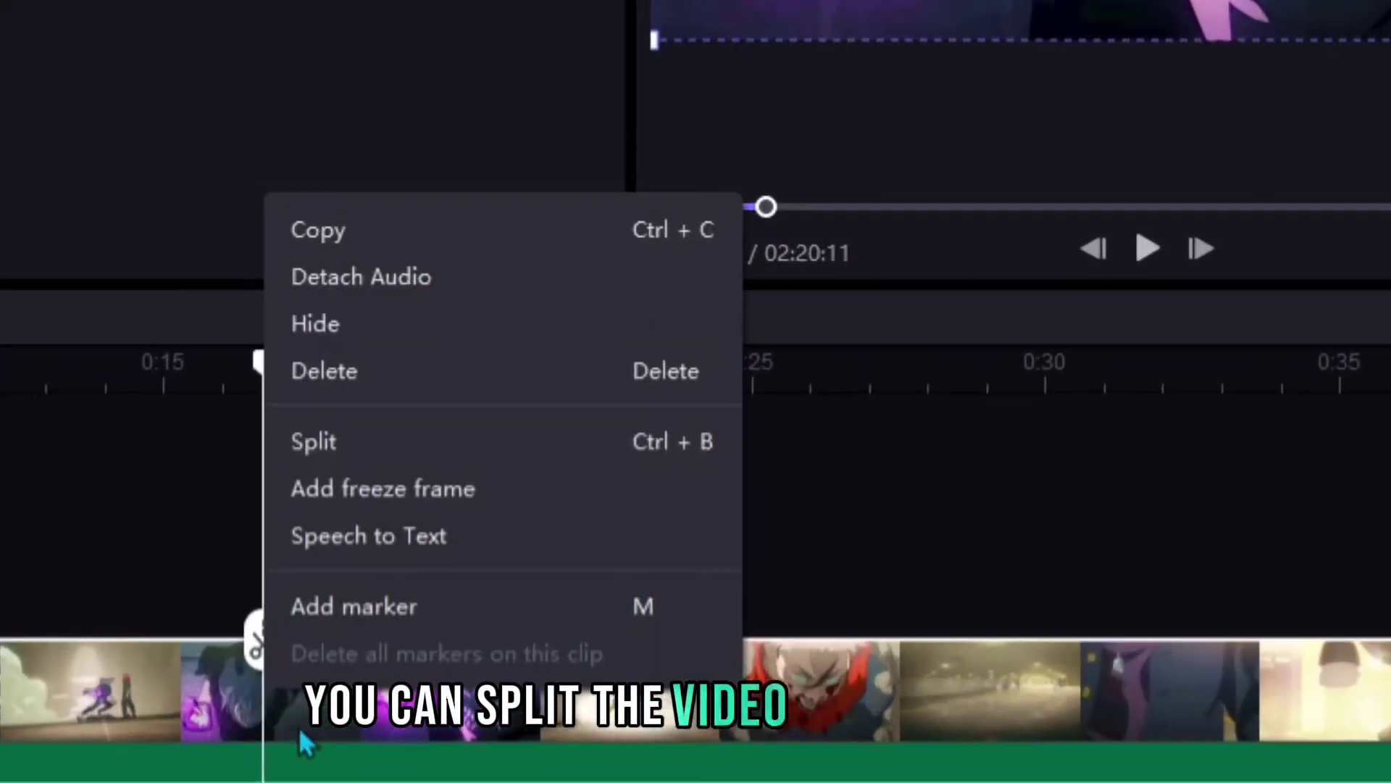
pyautogui.click(508, 490)
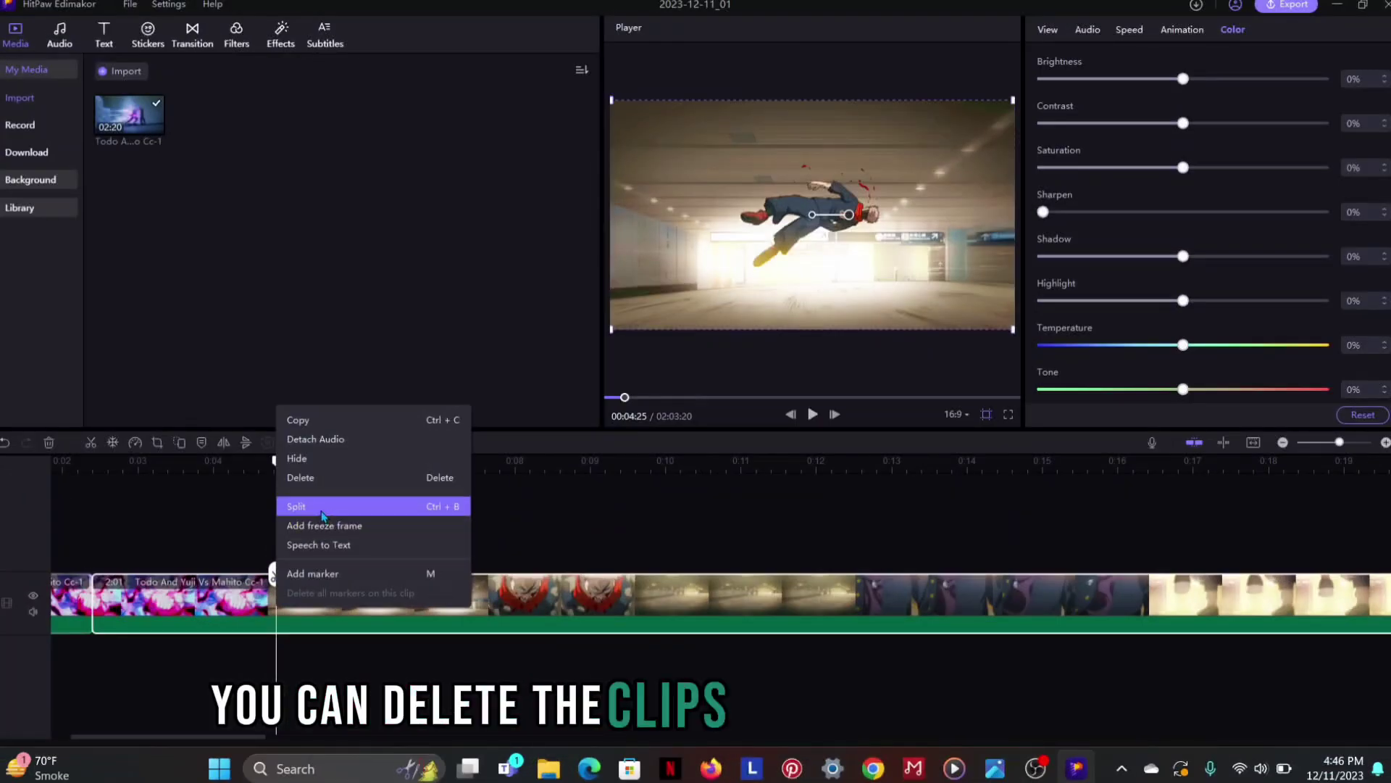
pyautogui.click(323, 512)
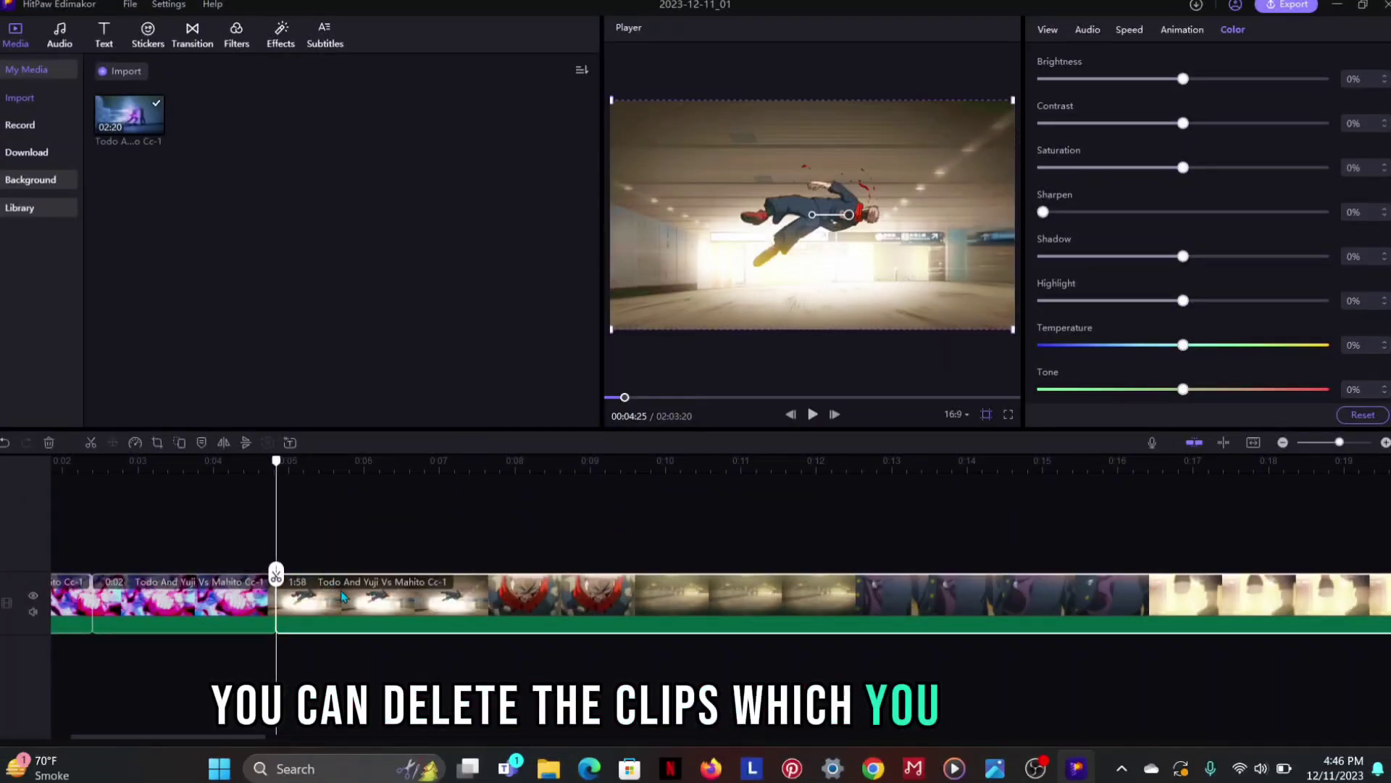
pyautogui.rightClick(349, 598)
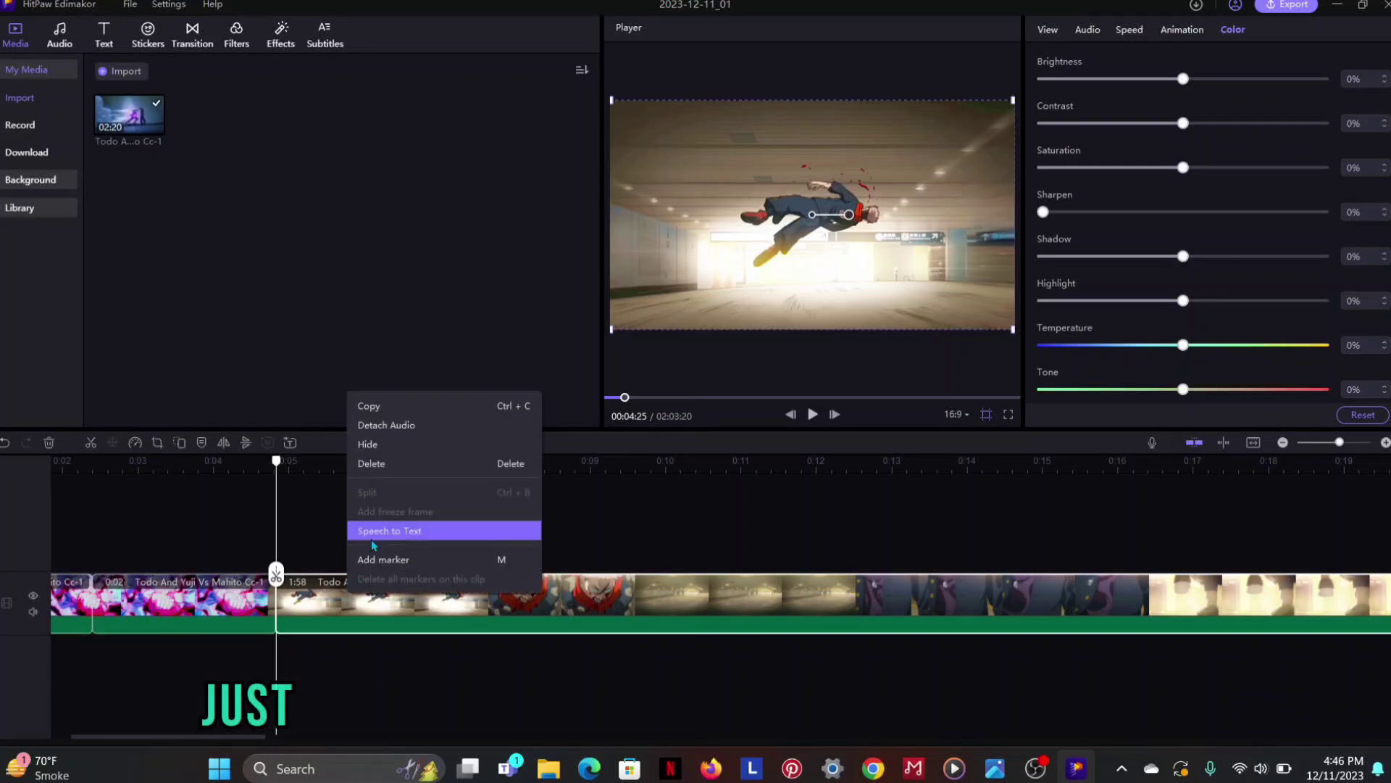
pyautogui.click(405, 471)
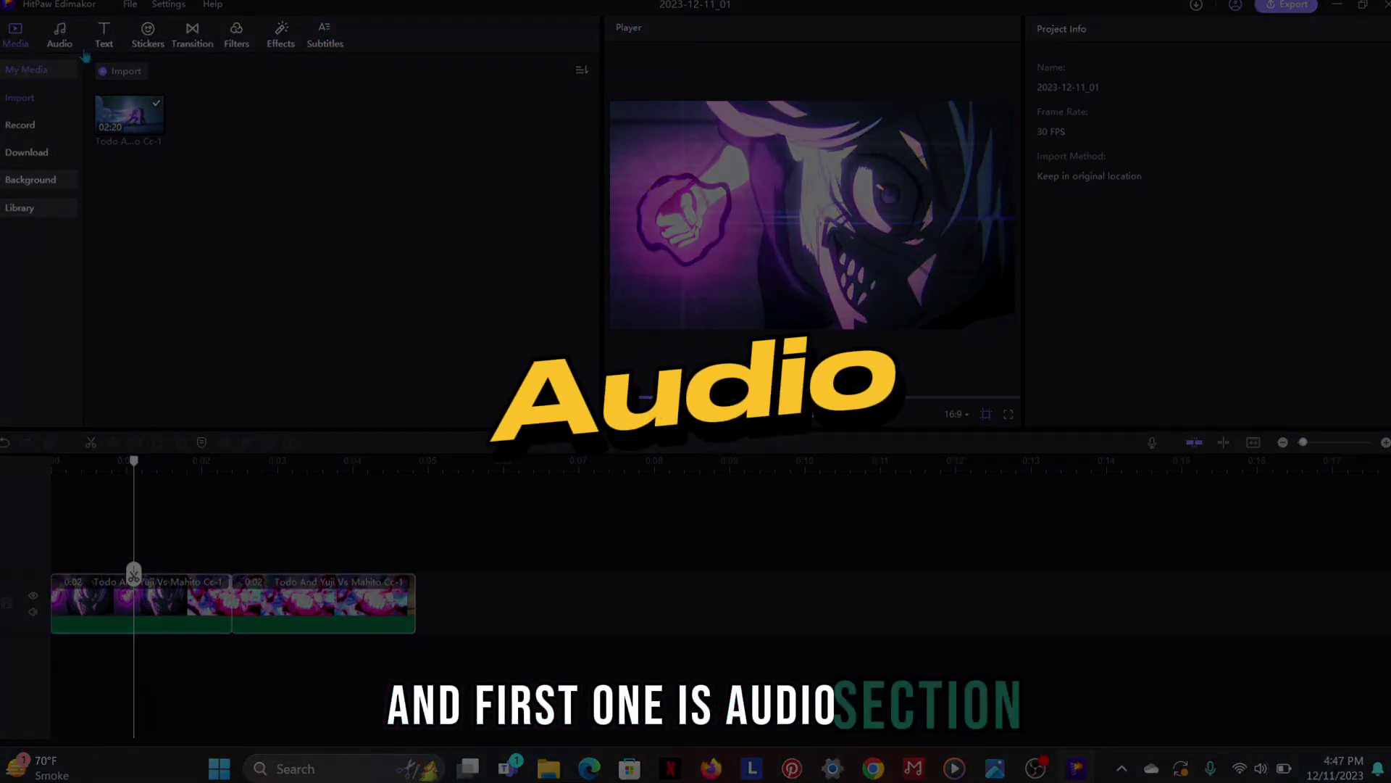
# Browse the Audio Sound Effect lists, previewing sounds and ending on Hit Explosion.
pyautogui.click(59, 35)
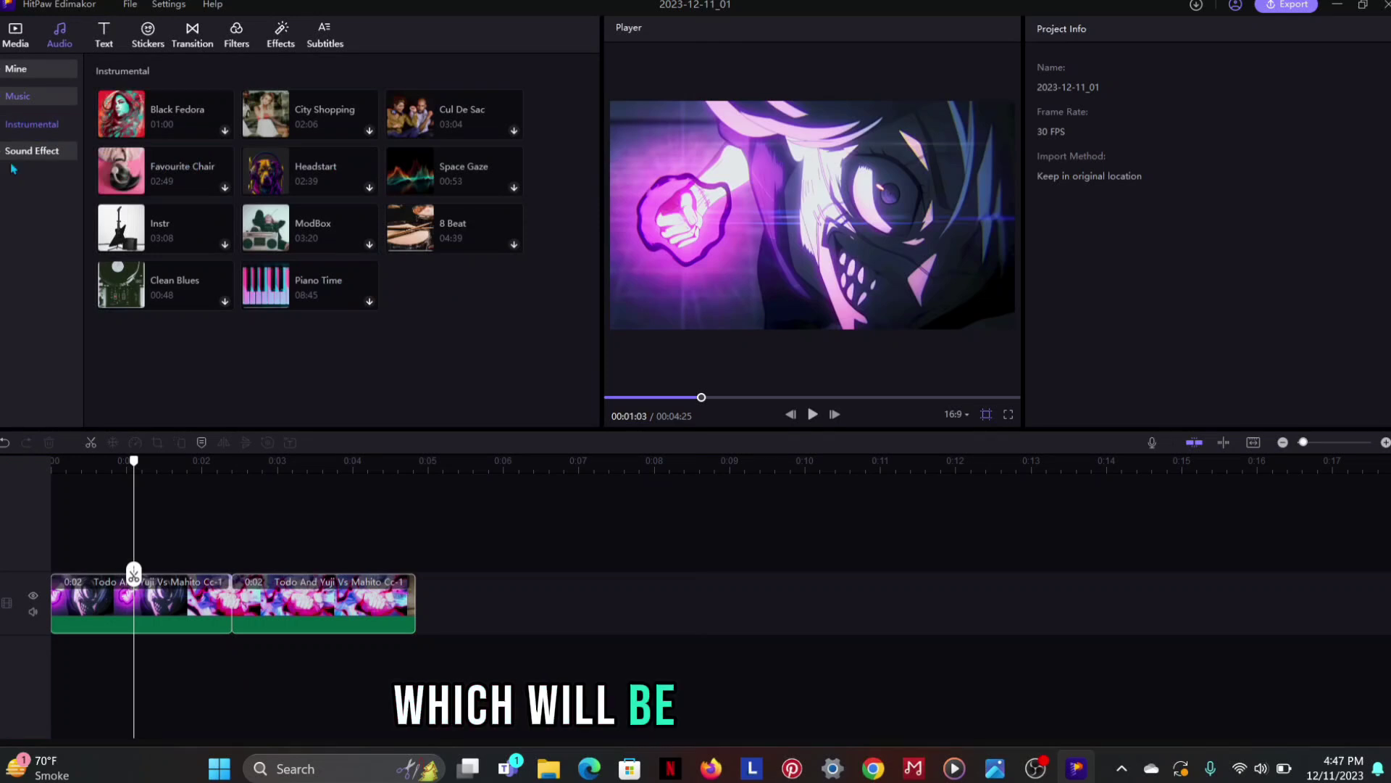
pyautogui.click(58, 151)
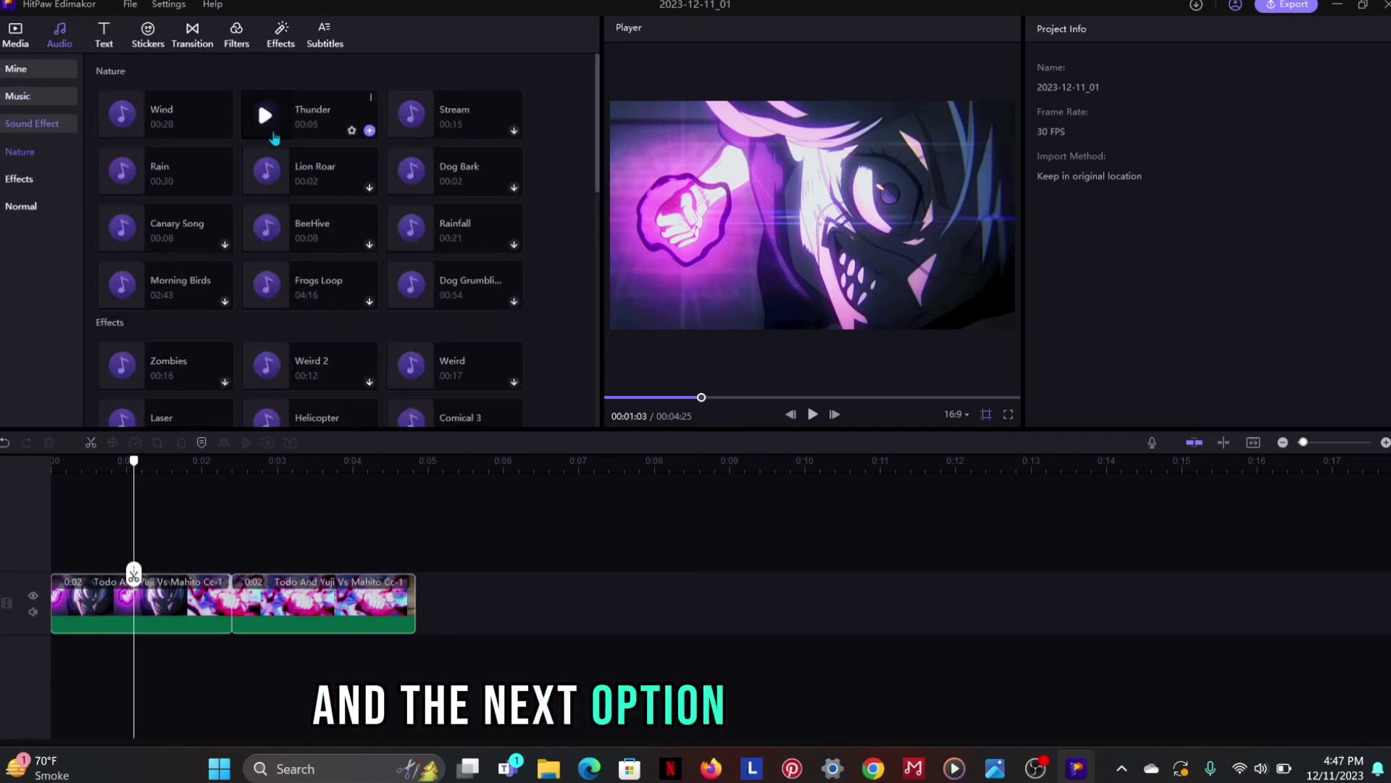
pyautogui.scroll(-1, 285, 304)
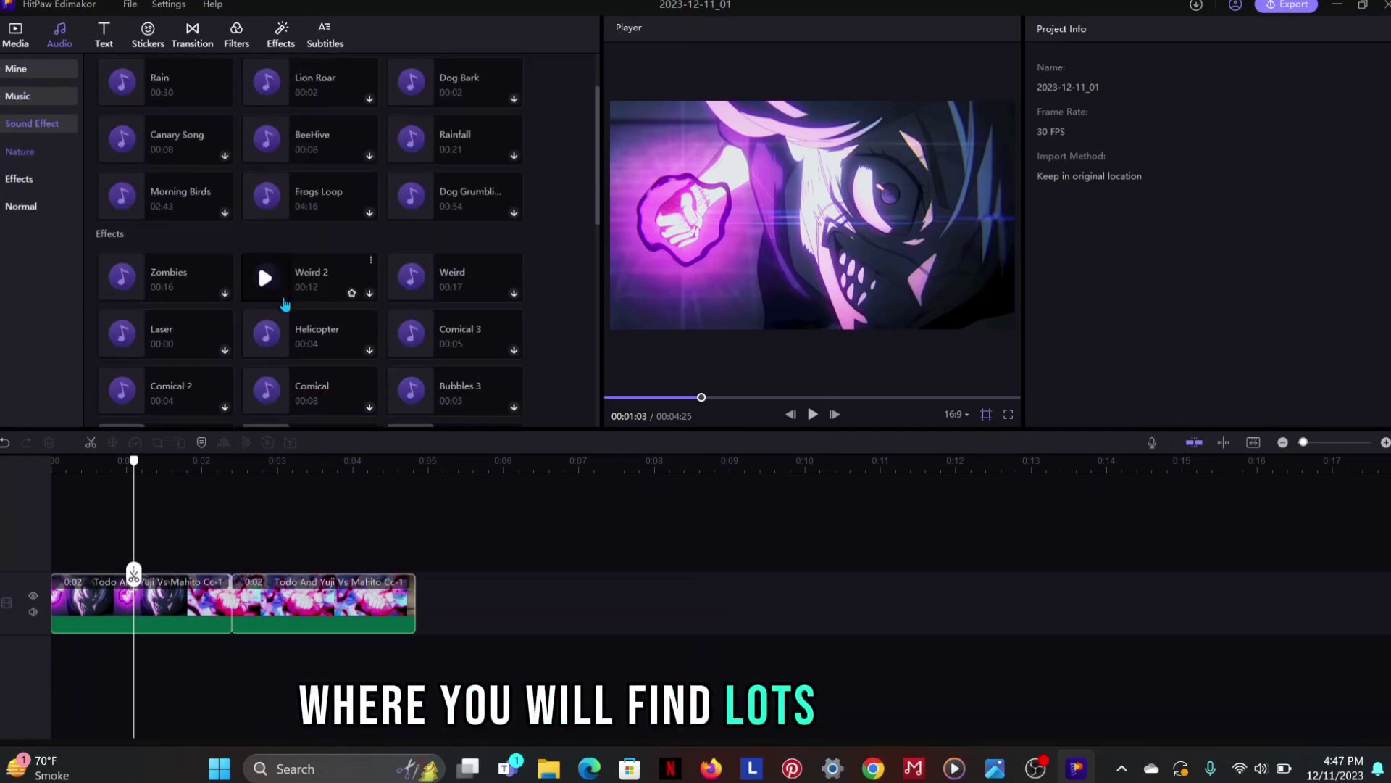
pyautogui.scroll(-3, 285, 305)
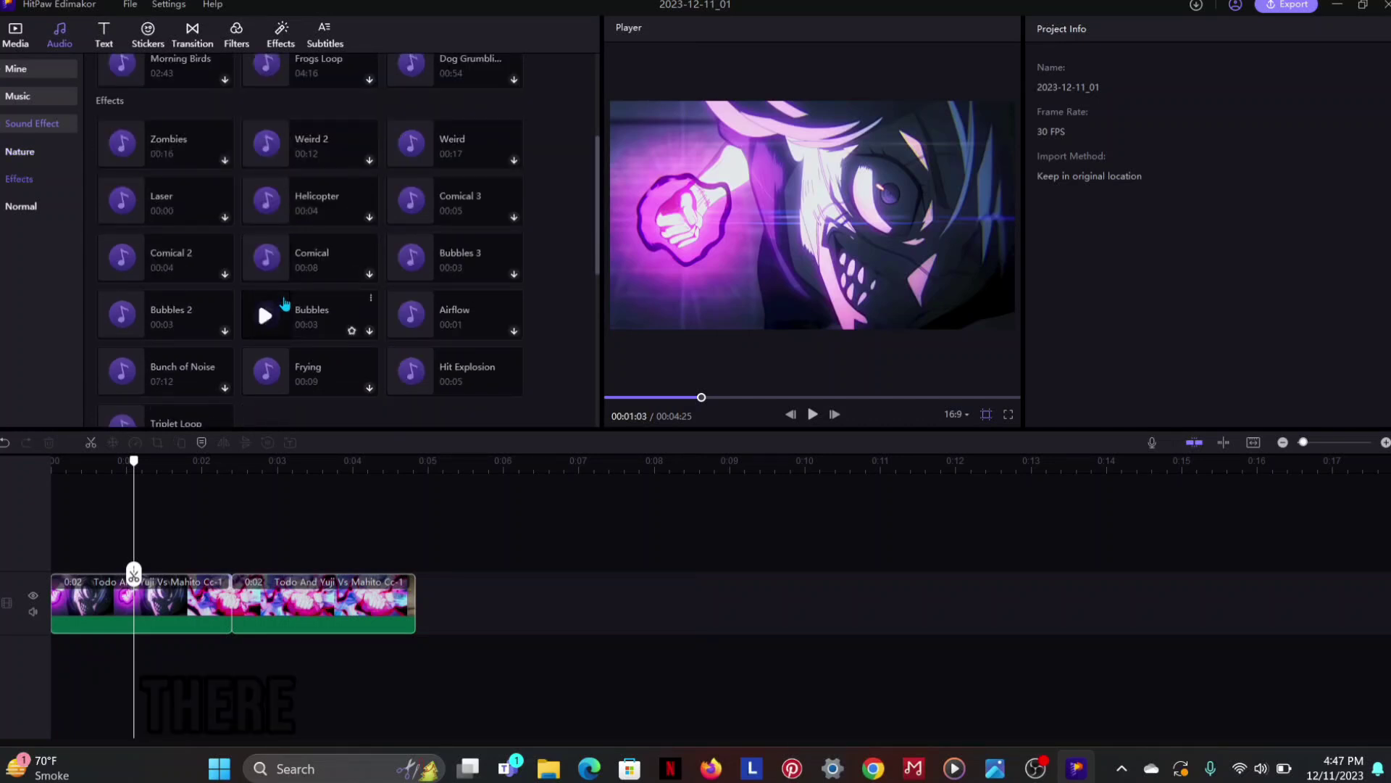
pyautogui.scroll(-5, 285, 304)
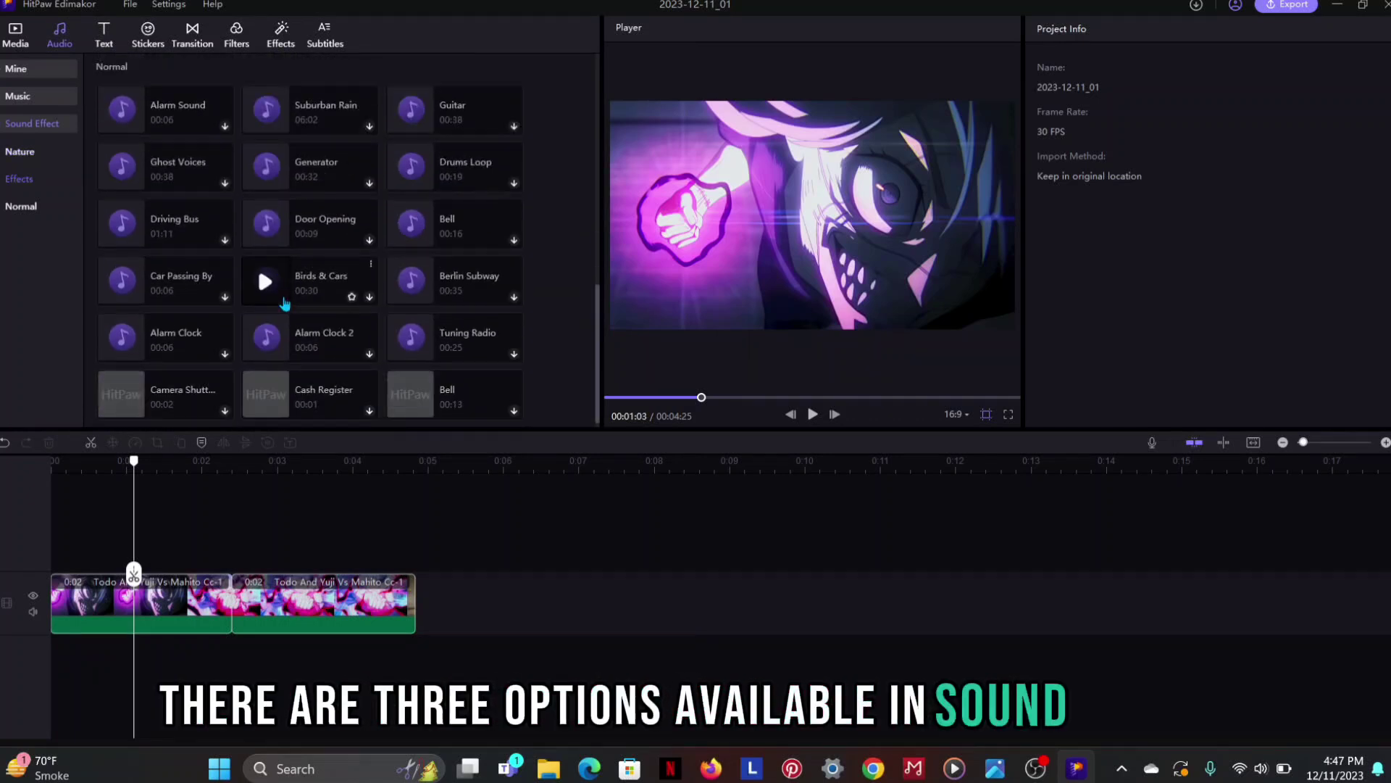
pyautogui.scroll(-2, 284, 305)
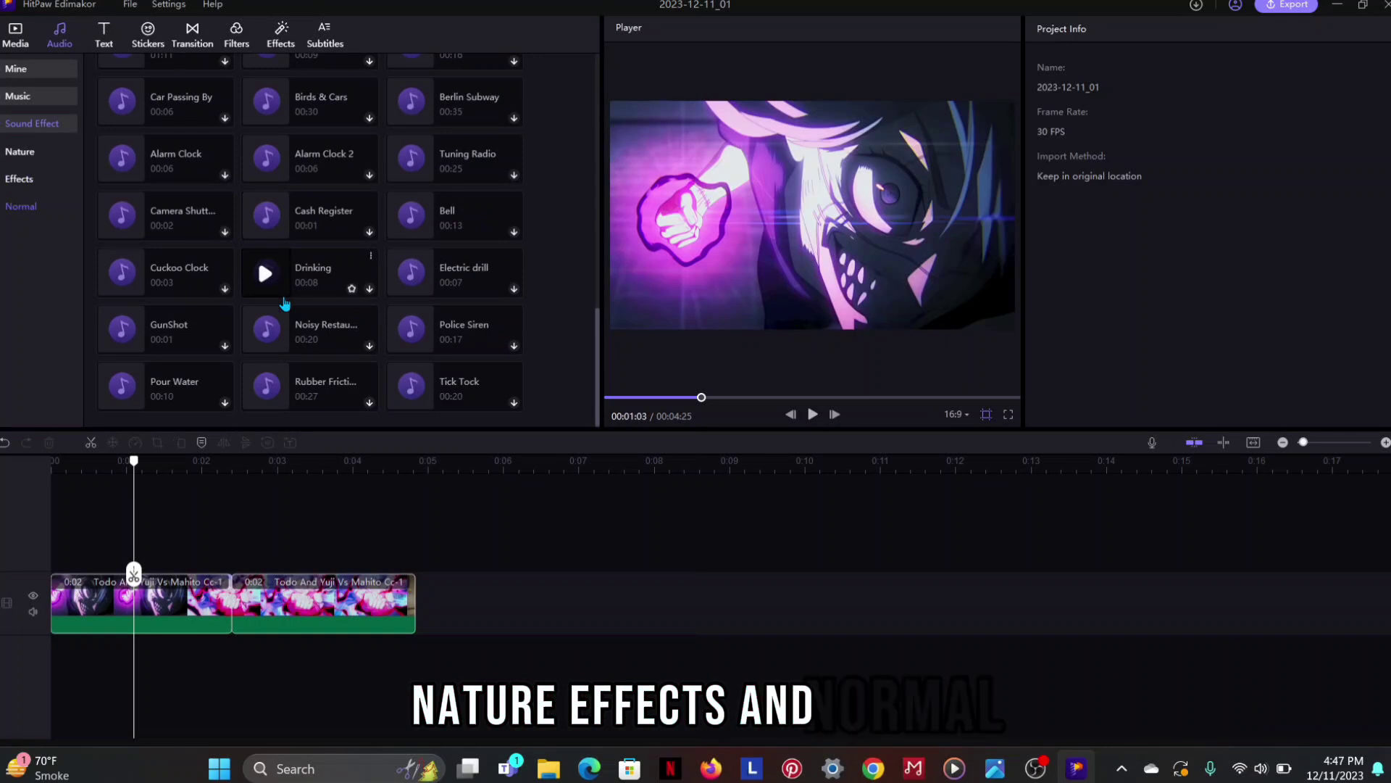
pyautogui.click(137, 334)
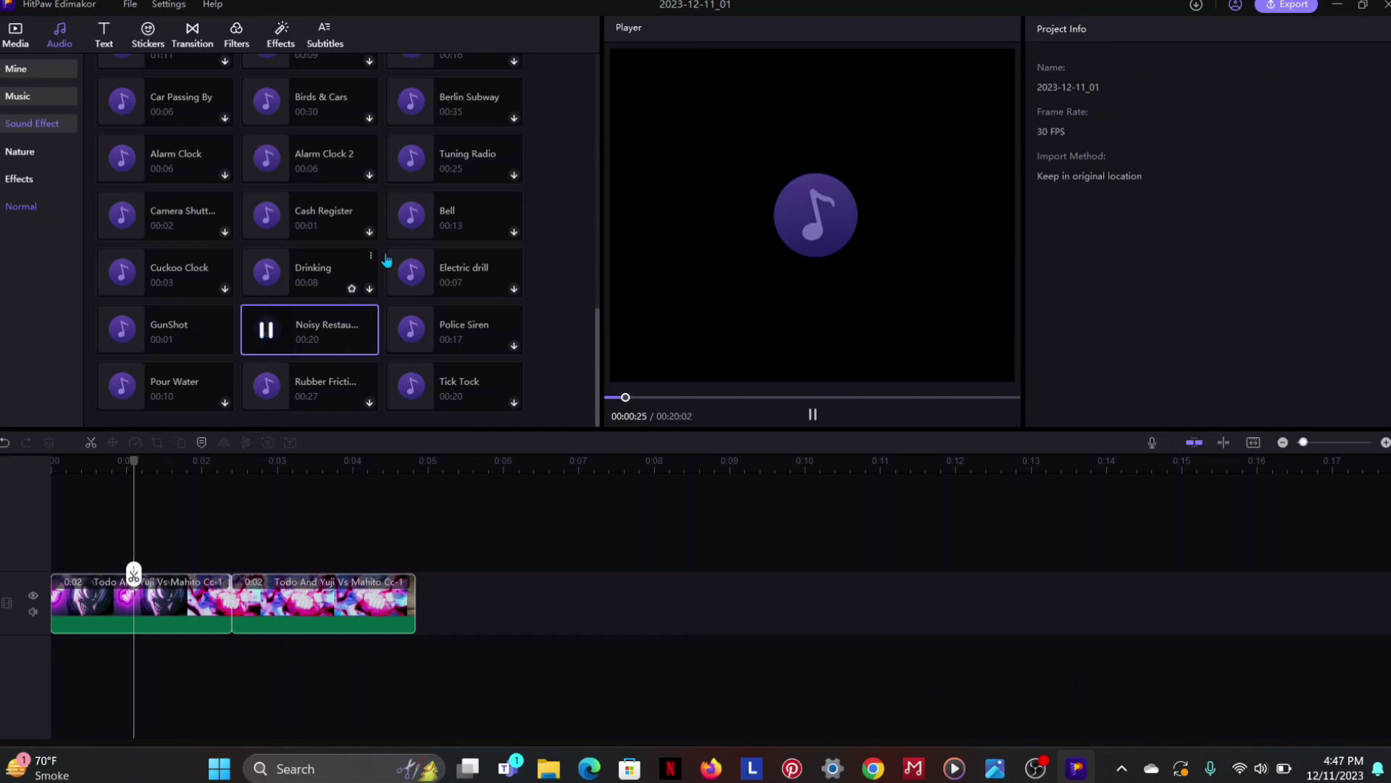
pyautogui.scroll(5, 424, 218)
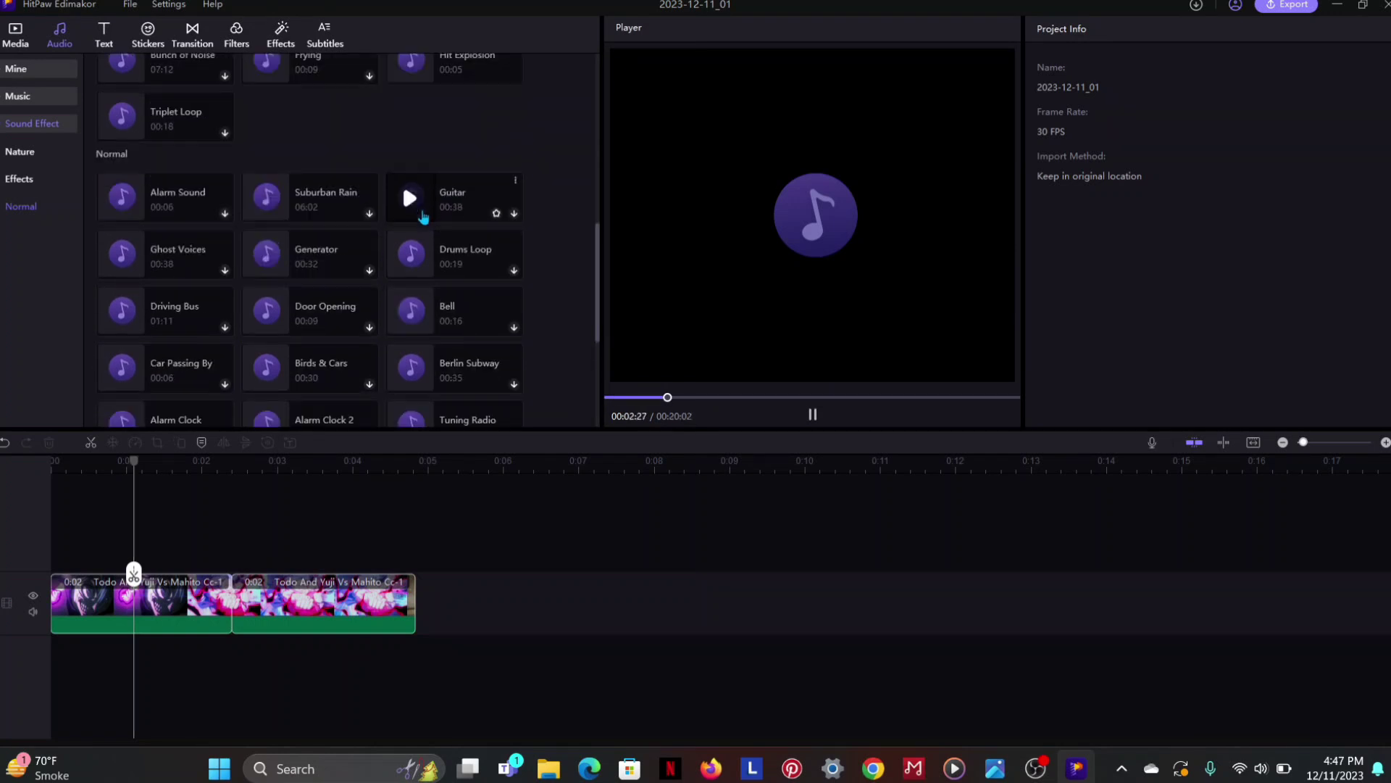
pyautogui.click(430, 169)
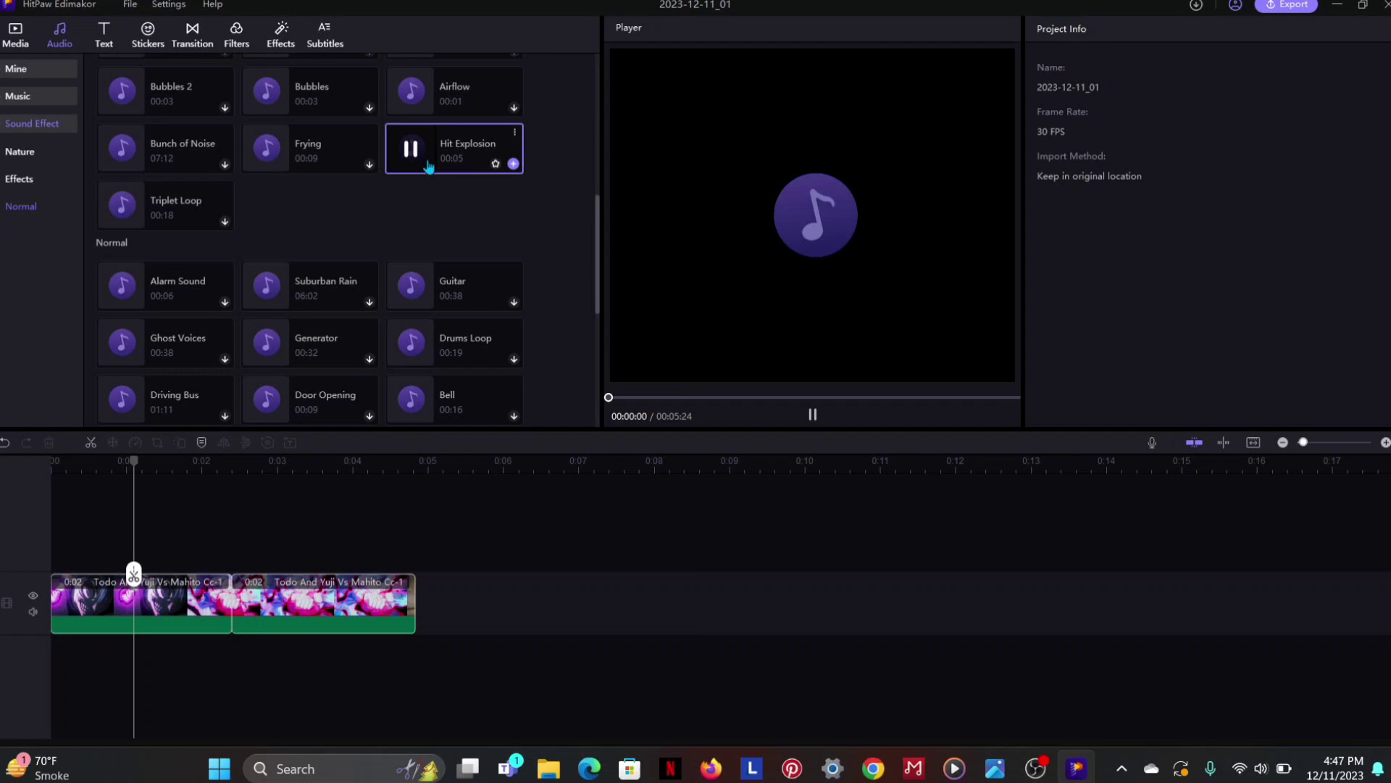
# Add Hit Explosion beneath the video and trim it to about 2 seconds.
pyautogui.moveTo(217, 506); pyautogui.dragTo(231, 616)
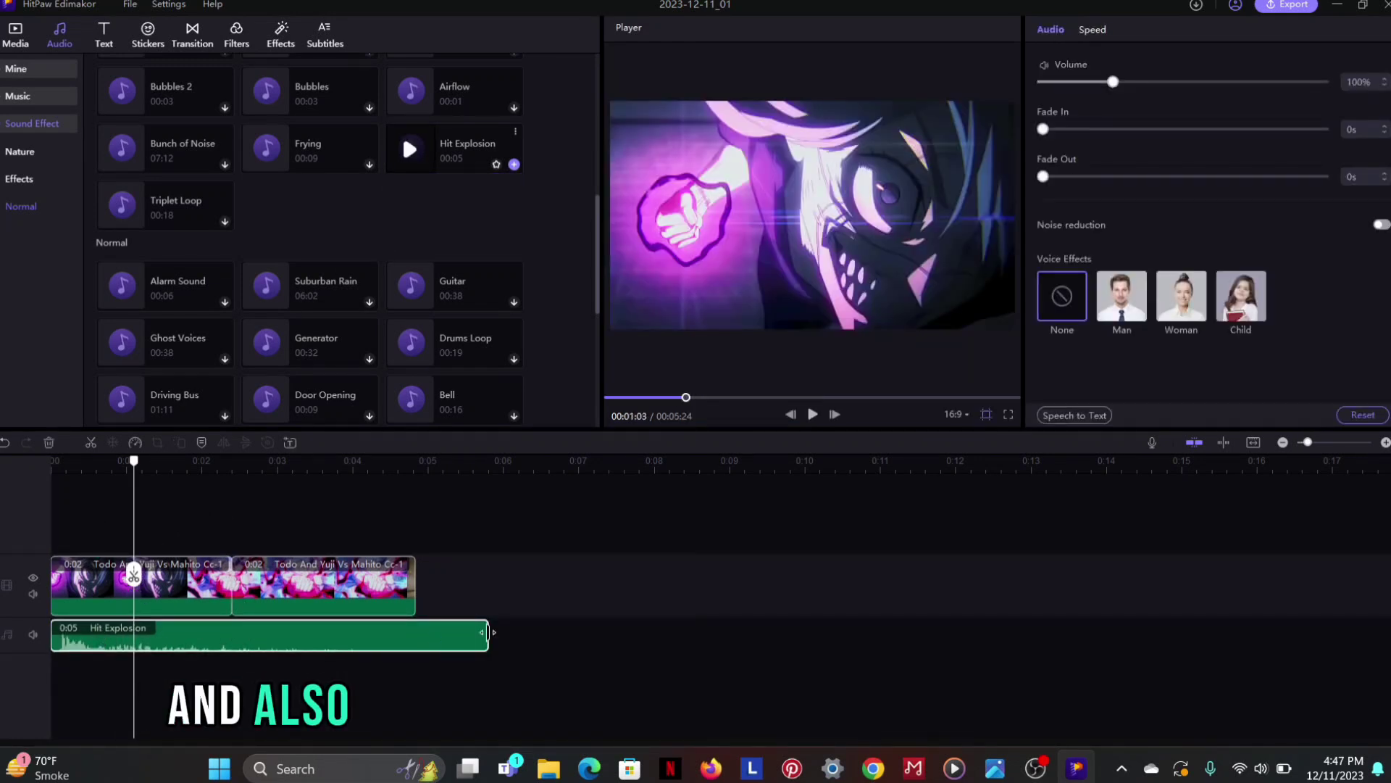
pyautogui.moveTo(489, 636); pyautogui.dragTo(407, 656)
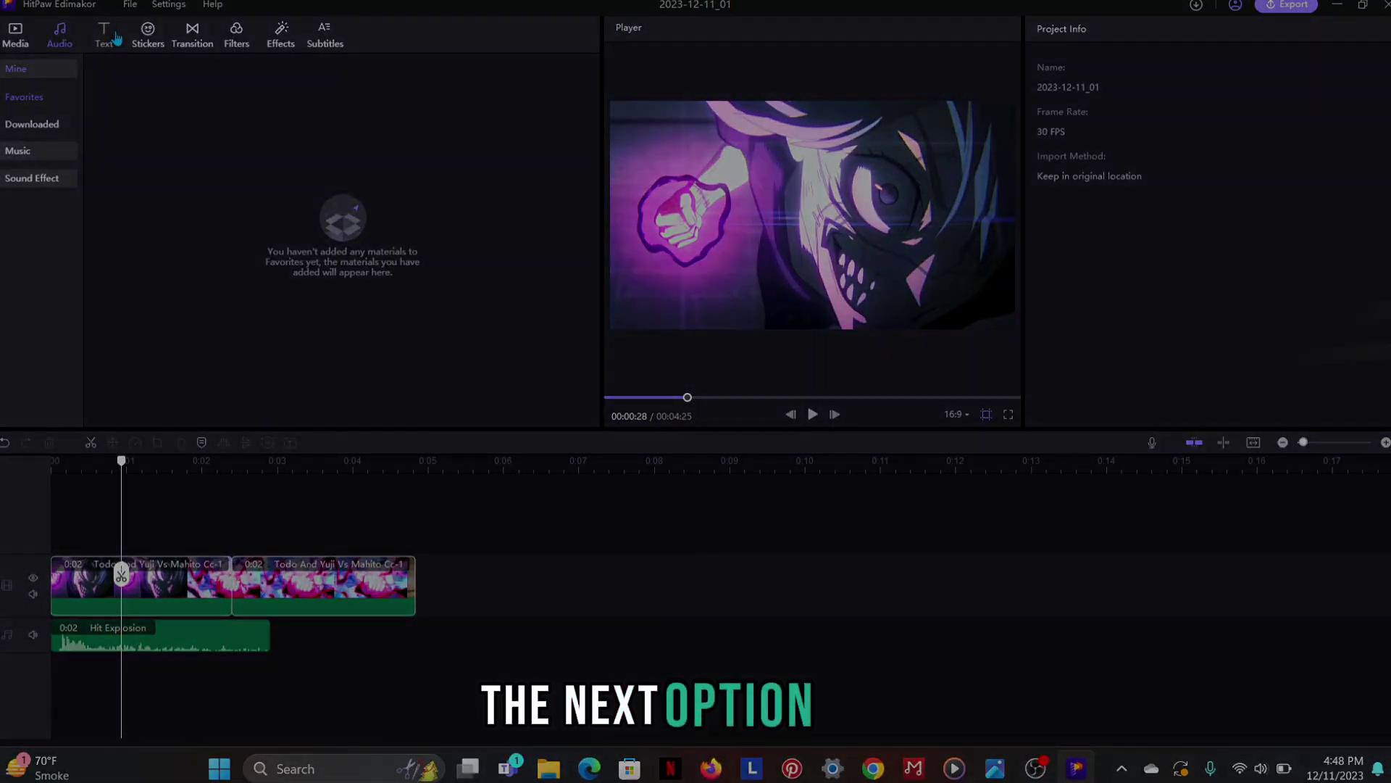
pyautogui.click(115, 37)
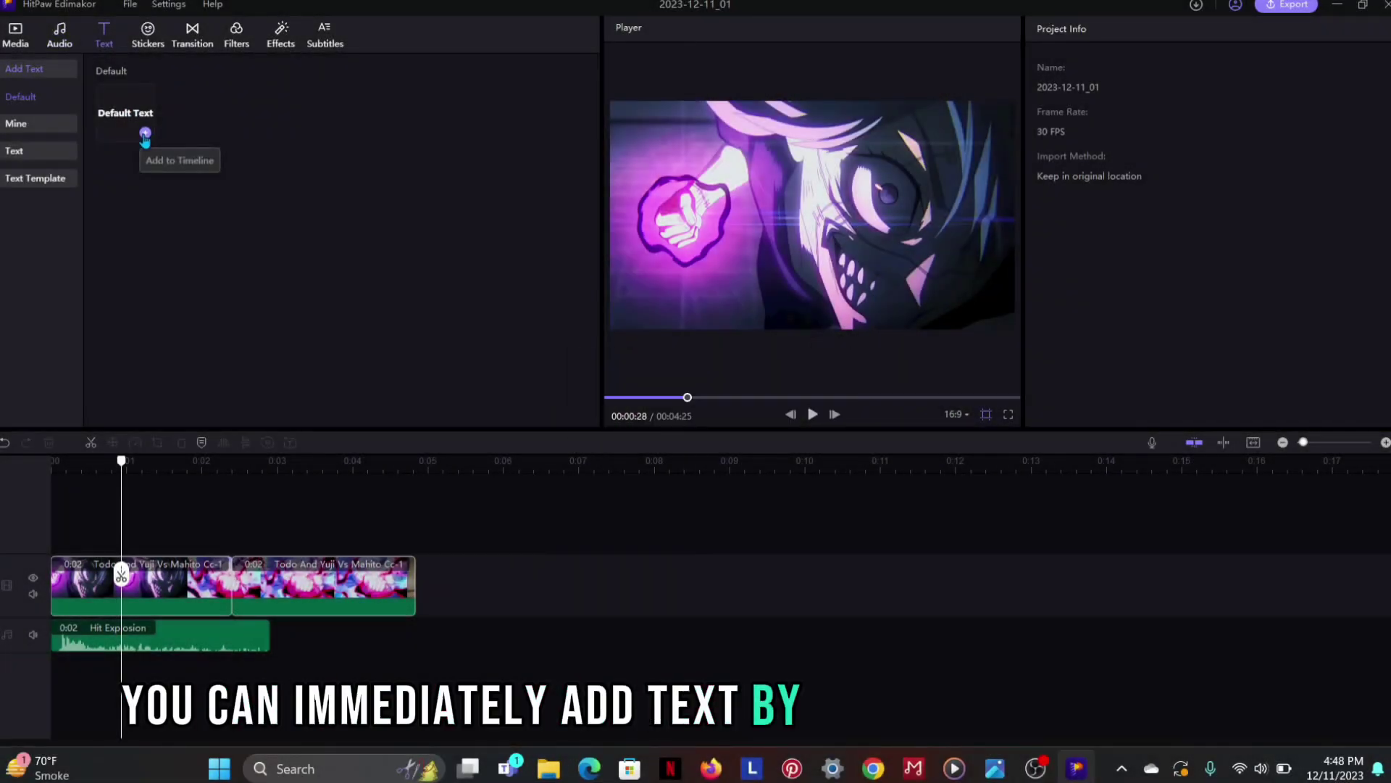
# Add a Default Text title at the timeline start reading 'Jujutsu Kaisen'.
pyautogui.click(145, 134)
pyautogui.moveTo(194, 549); pyautogui.dragTo(126, 549)
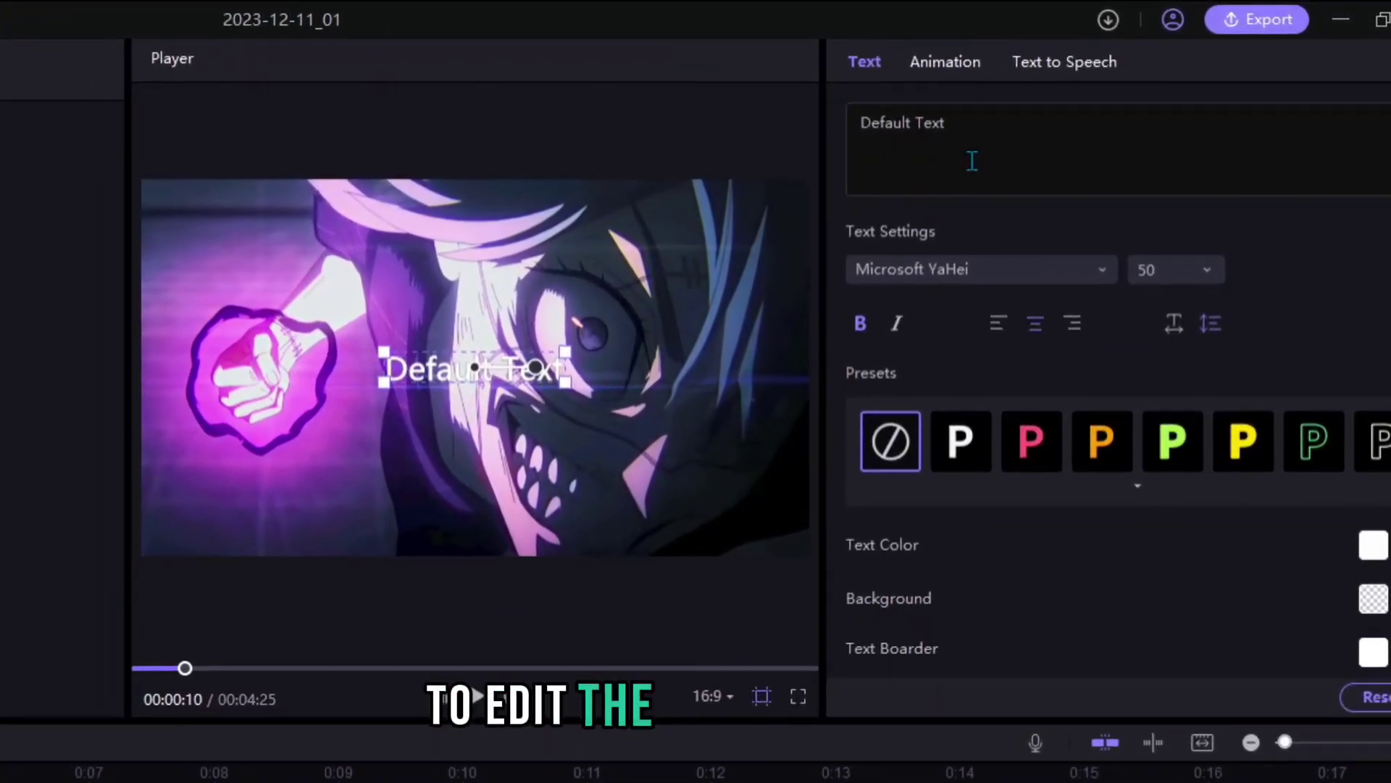
pyautogui.hotkey('ctrl', 'a')
pyautogui.press('BackSpace')
pyautogui.write('Jujutsu Kaisen')
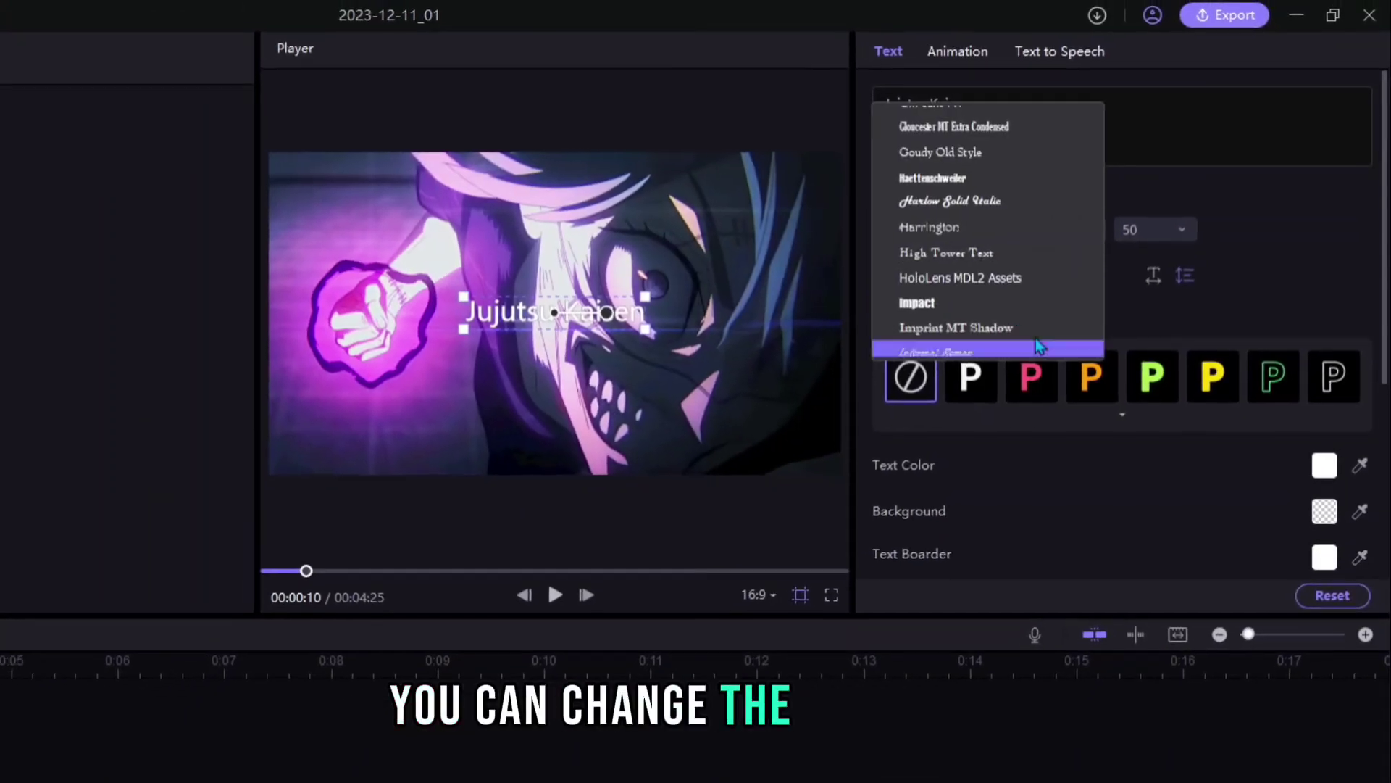
# Set the title to Impact font at size 180, then shrink it to about 78.
pyautogui.scroll(-2, 1079, 240)
pyautogui.click(1076, 239)
pyautogui.click(1076, 241)
pyautogui.scroll(-12, 1019, 250)
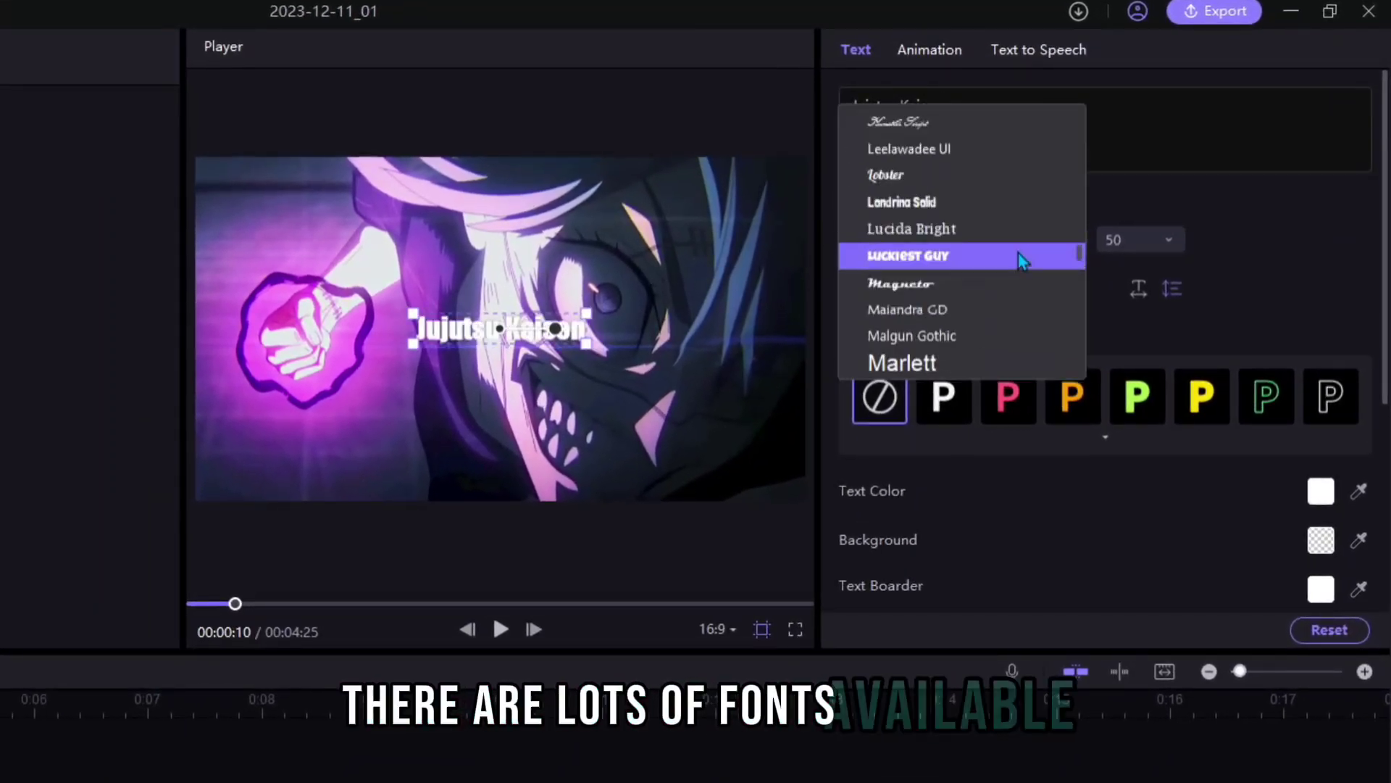
pyautogui.scroll(-10, 1019, 250)
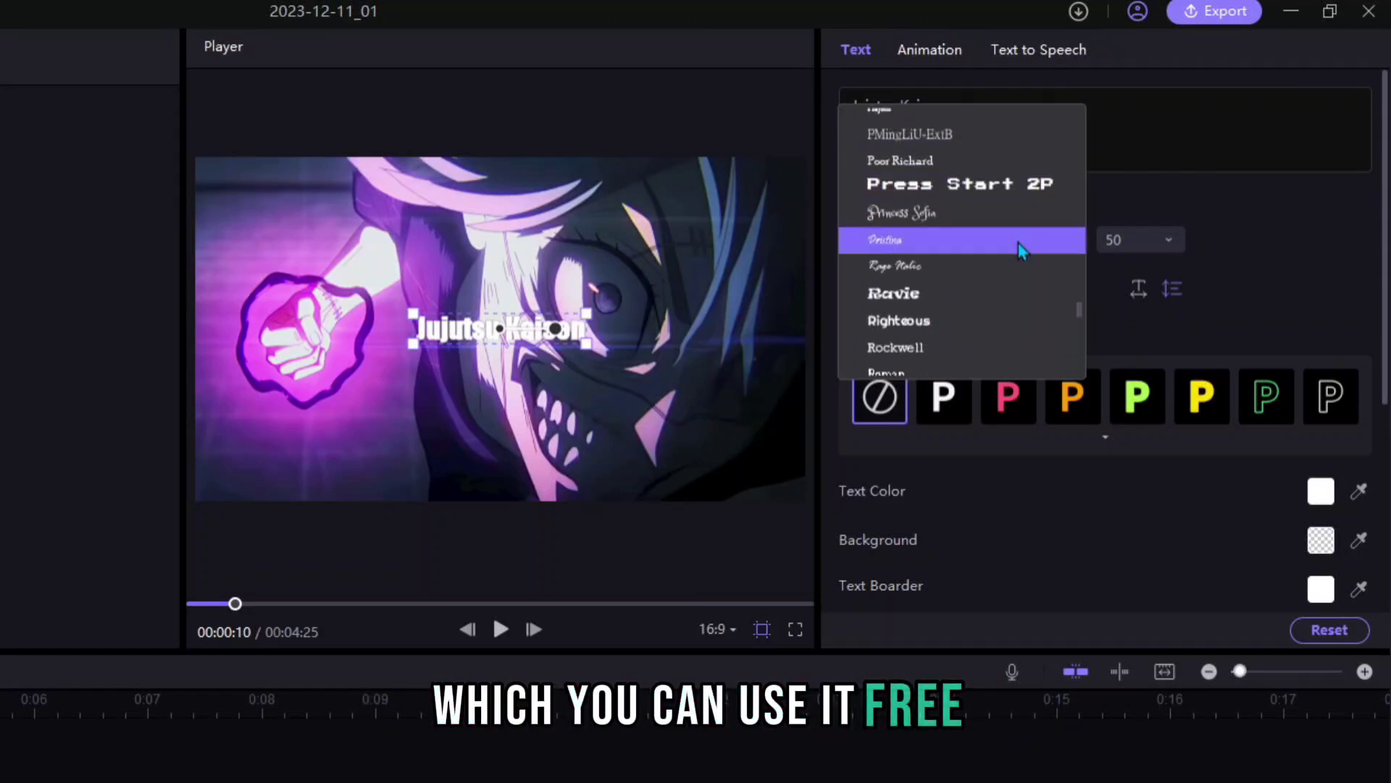
pyautogui.click(1139, 241)
pyautogui.click(1136, 182)
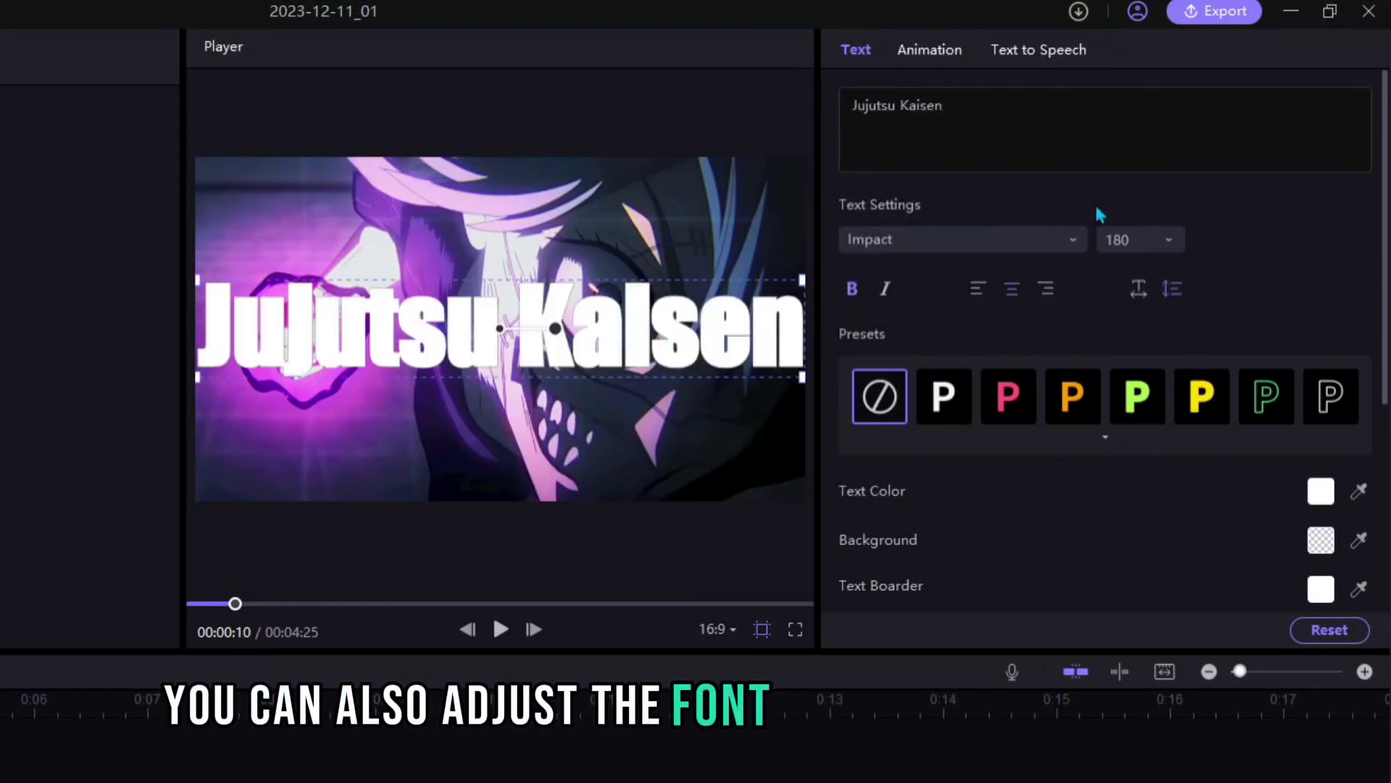
pyautogui.click(1165, 245)
pyautogui.click(1168, 175)
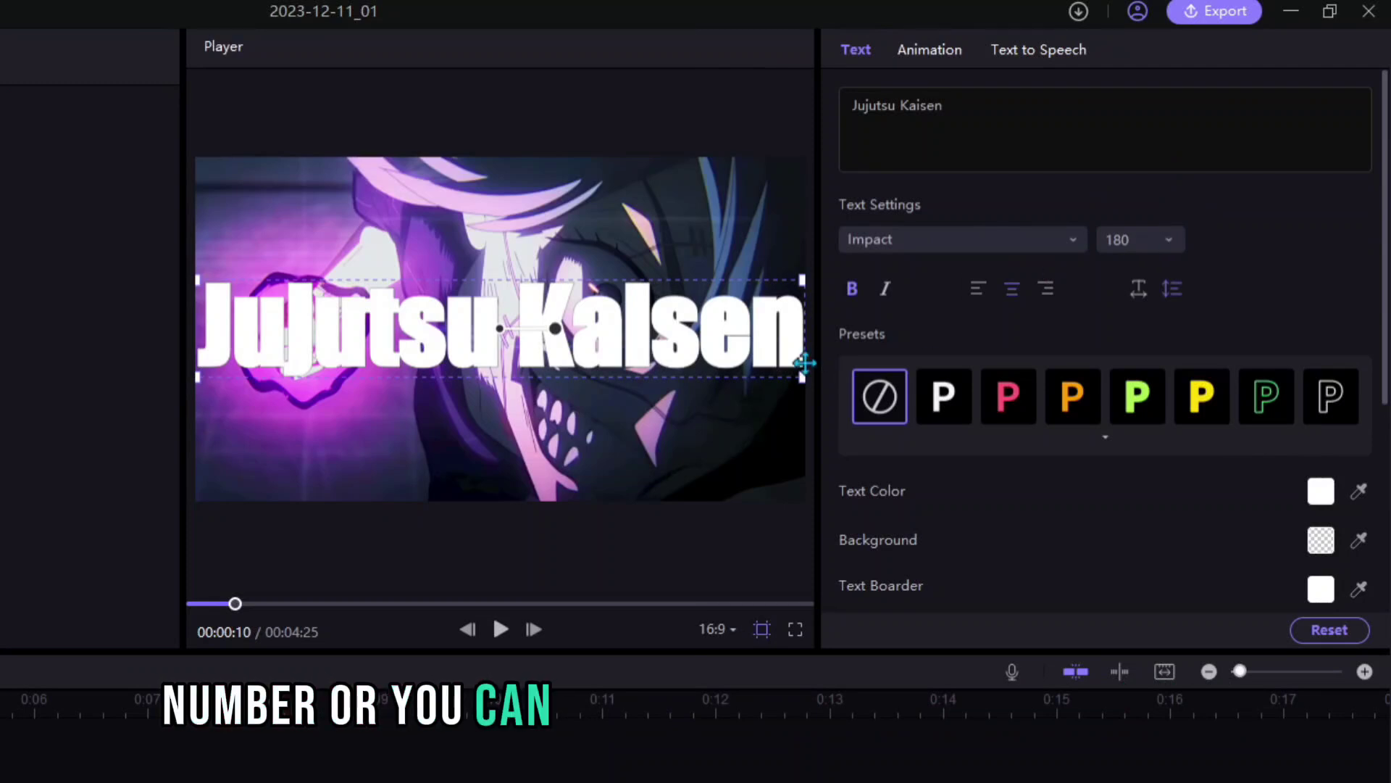
pyautogui.moveTo(804, 363); pyautogui.dragTo(635, 353)
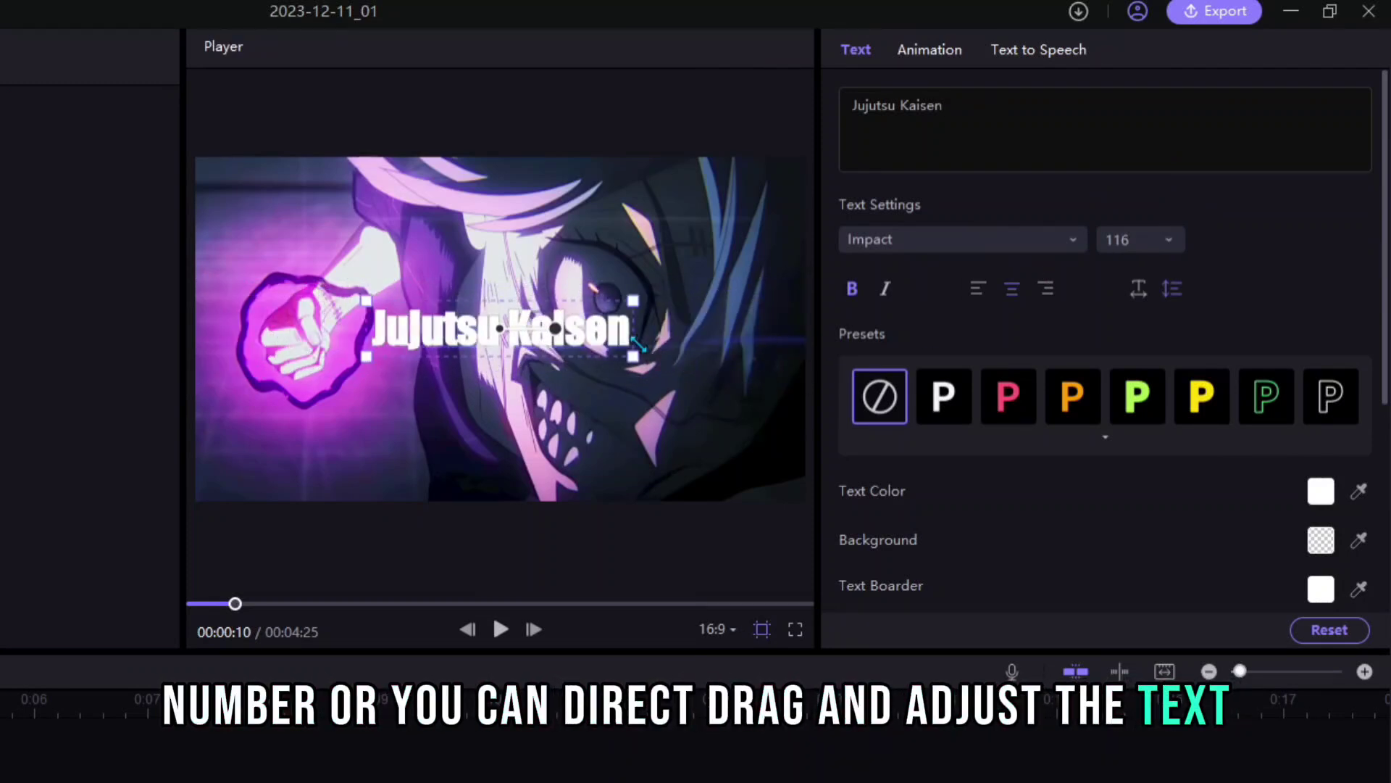
# Apply the black outlined preset with a 6% border, and adjust the title's position and opacity.
pyautogui.click(1329, 397)
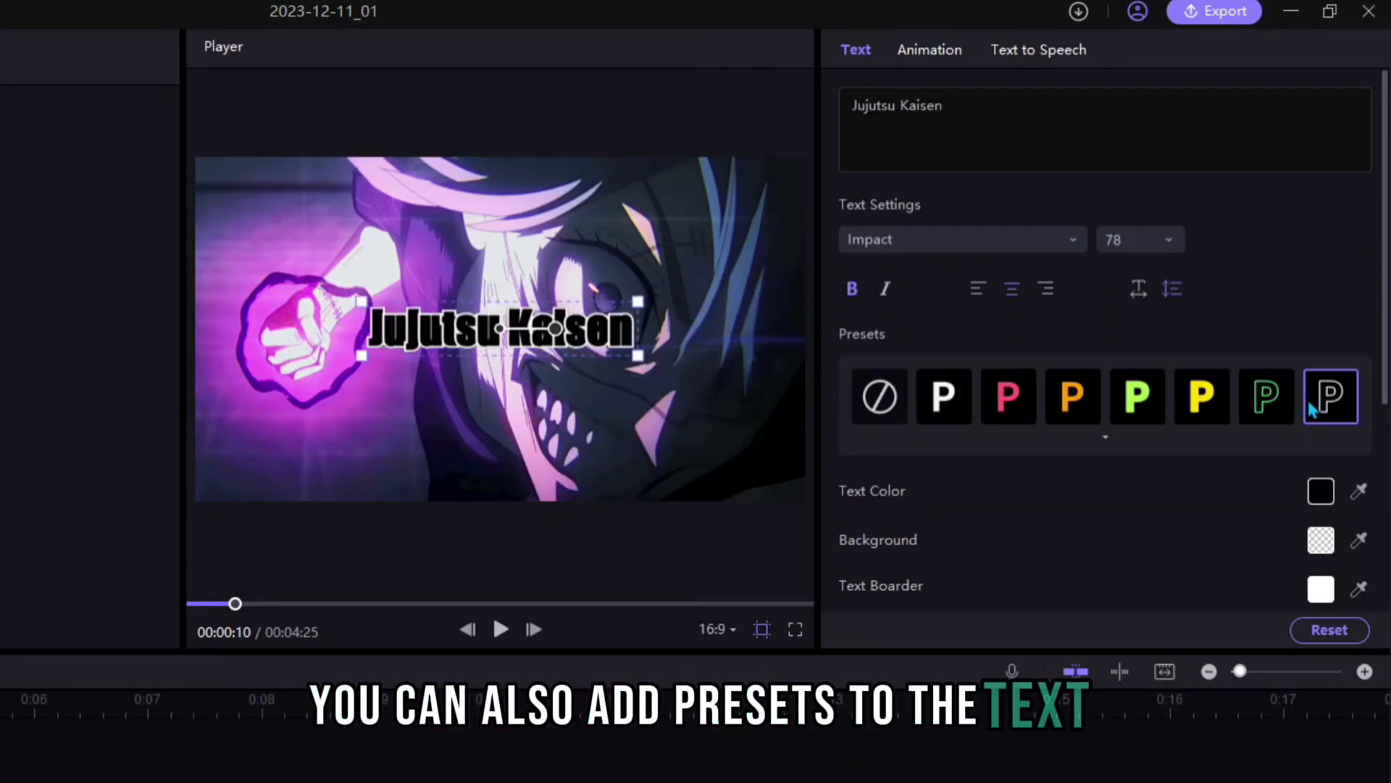
pyautogui.scroll(-4, 1218, 472)
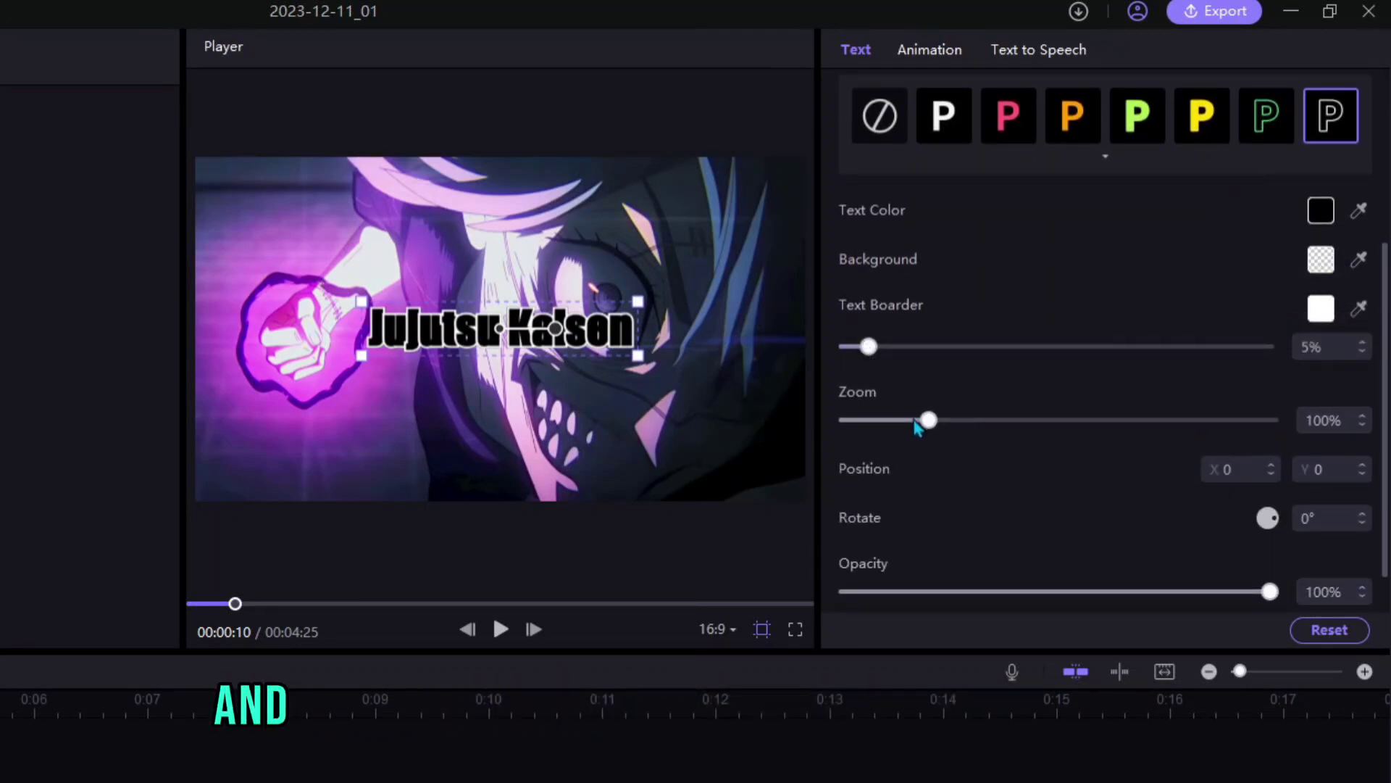
pyautogui.moveTo(869, 346)
pyautogui.mouseDown()
pyautogui.moveTo(901, 347)
pyautogui.moveTo(870, 346)
pyautogui.mouseUp()
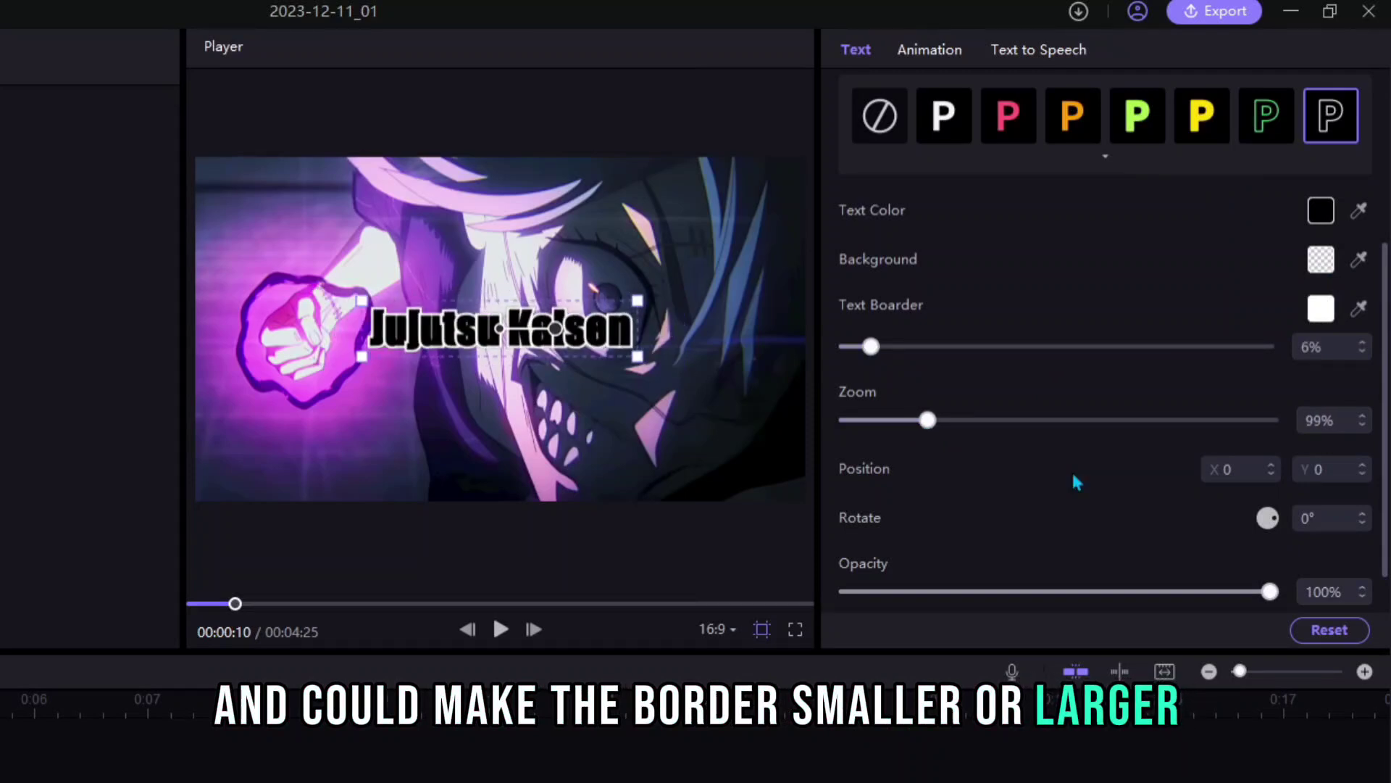
pyautogui.scroll(-1, 1077, 483)
pyautogui.moveTo(1268, 464); pyautogui.dragTo(1284, 475)
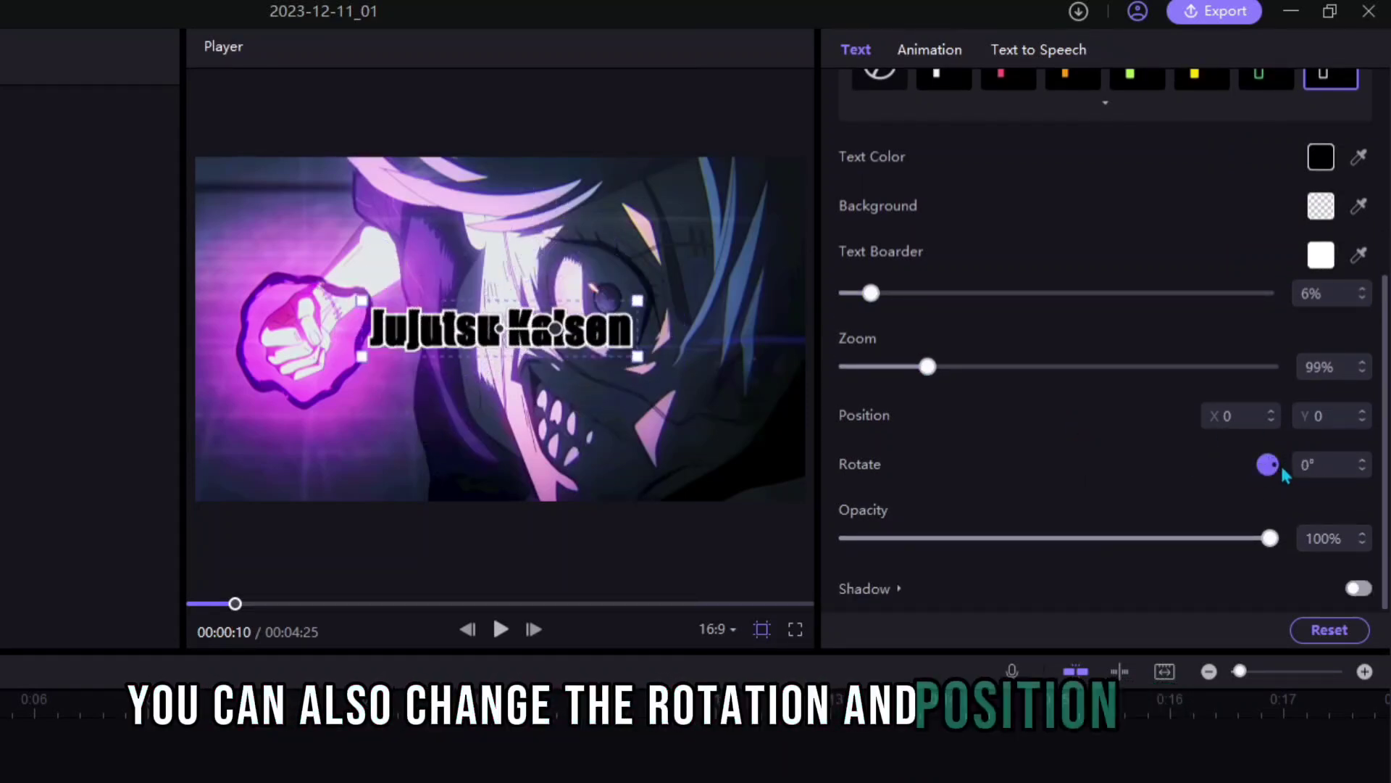
pyautogui.click(1272, 418)
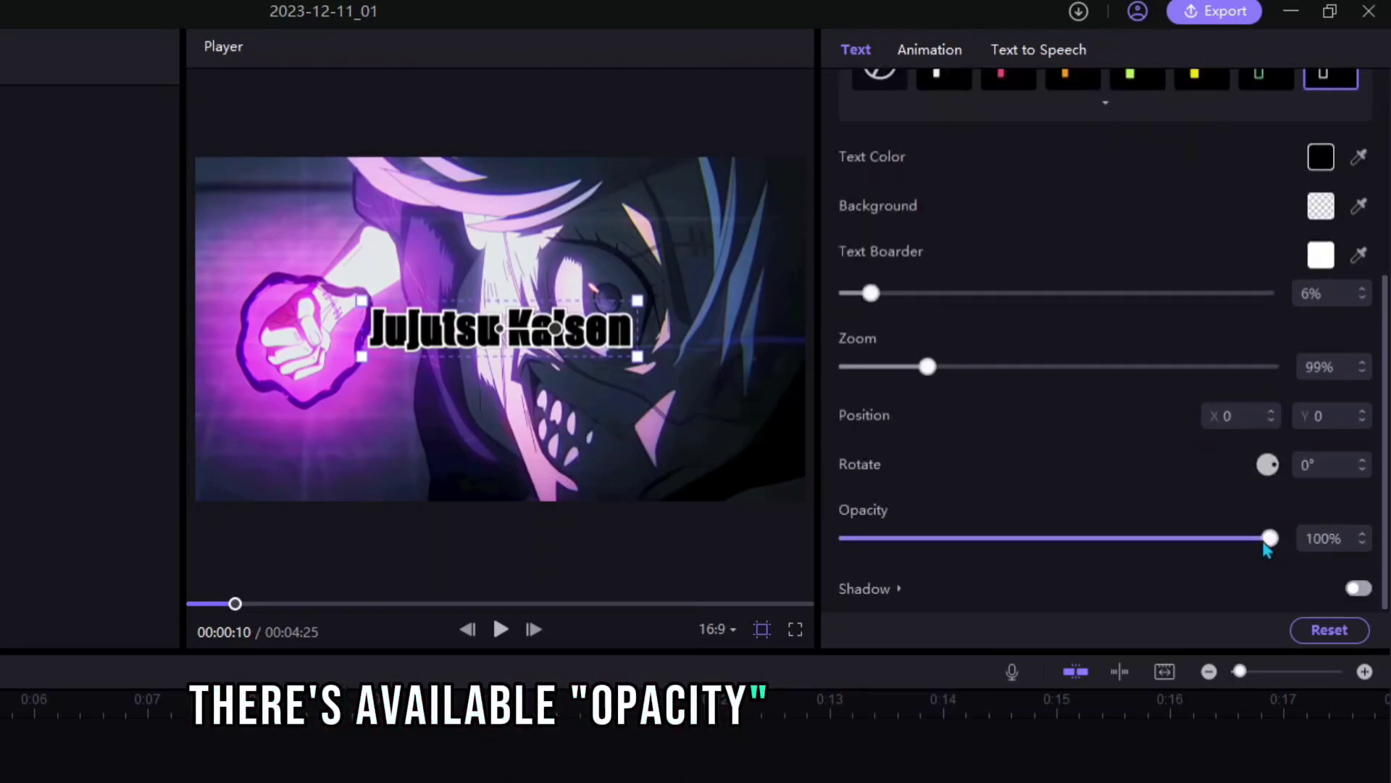
pyautogui.moveTo(1268, 542)
pyautogui.mouseDown()
pyautogui.moveTo(1101, 571)
pyautogui.moveTo(1275, 537)
pyautogui.mouseUp()
# Restore the title to full opacity, then browse the Basic text styles and Text Template gallery.
pyautogui.click(1358, 588)
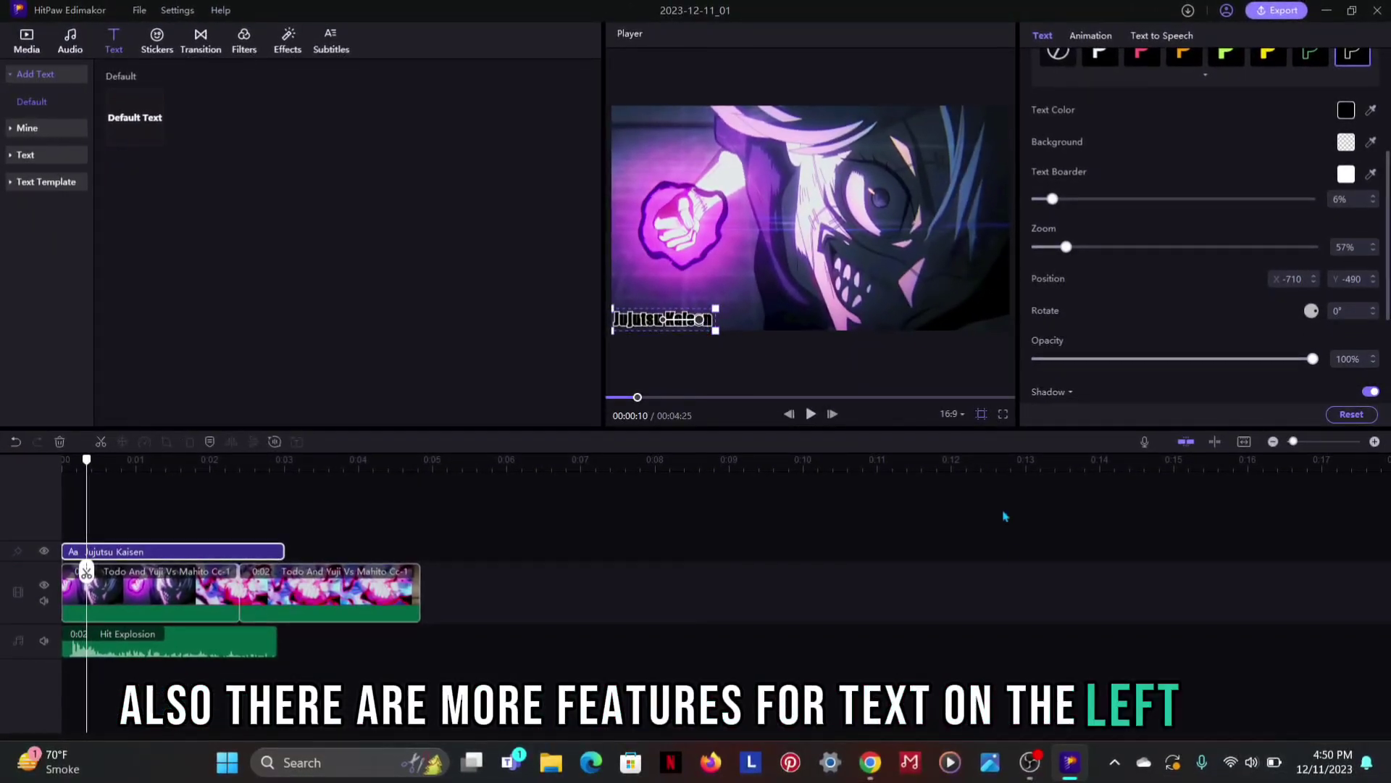
pyautogui.click(32, 155)
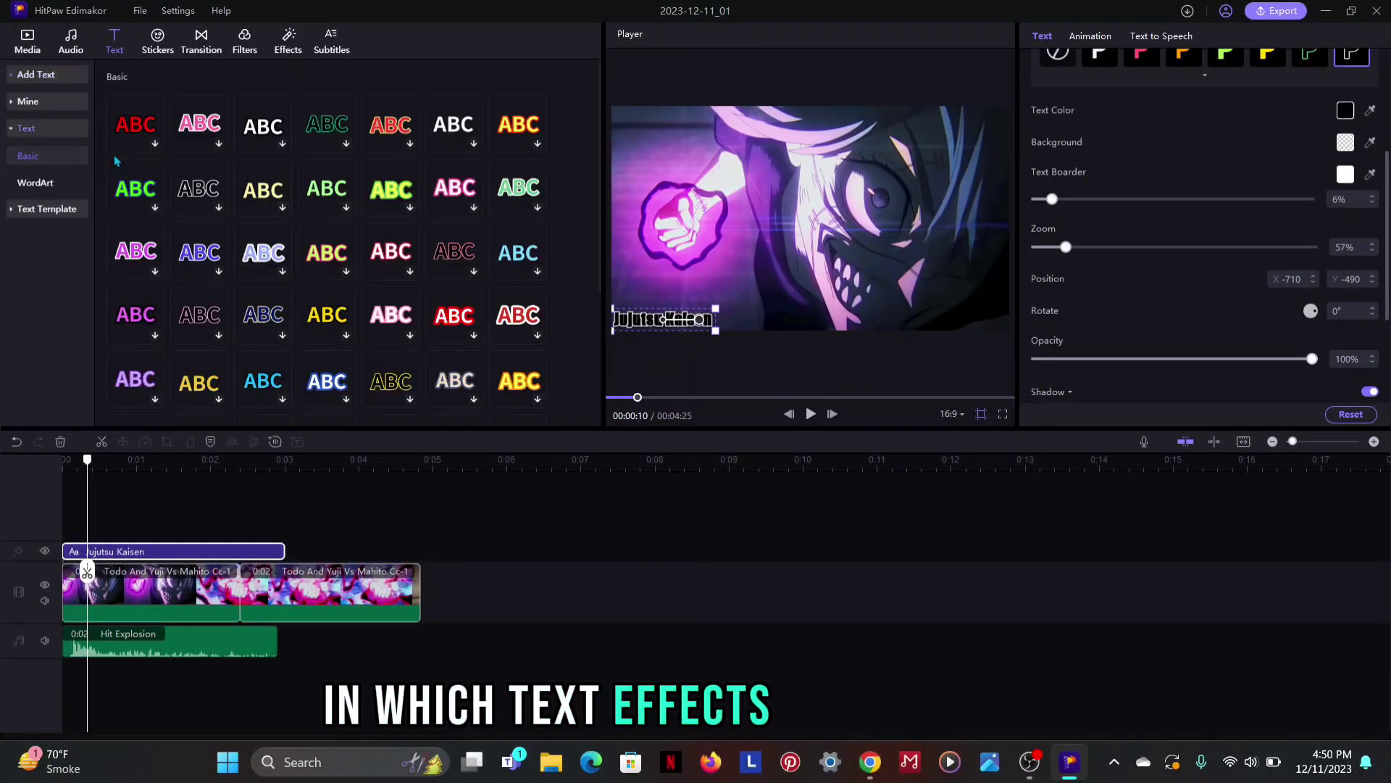
pyautogui.scroll(-5, 399, 262)
pyautogui.scroll(2, 399, 263)
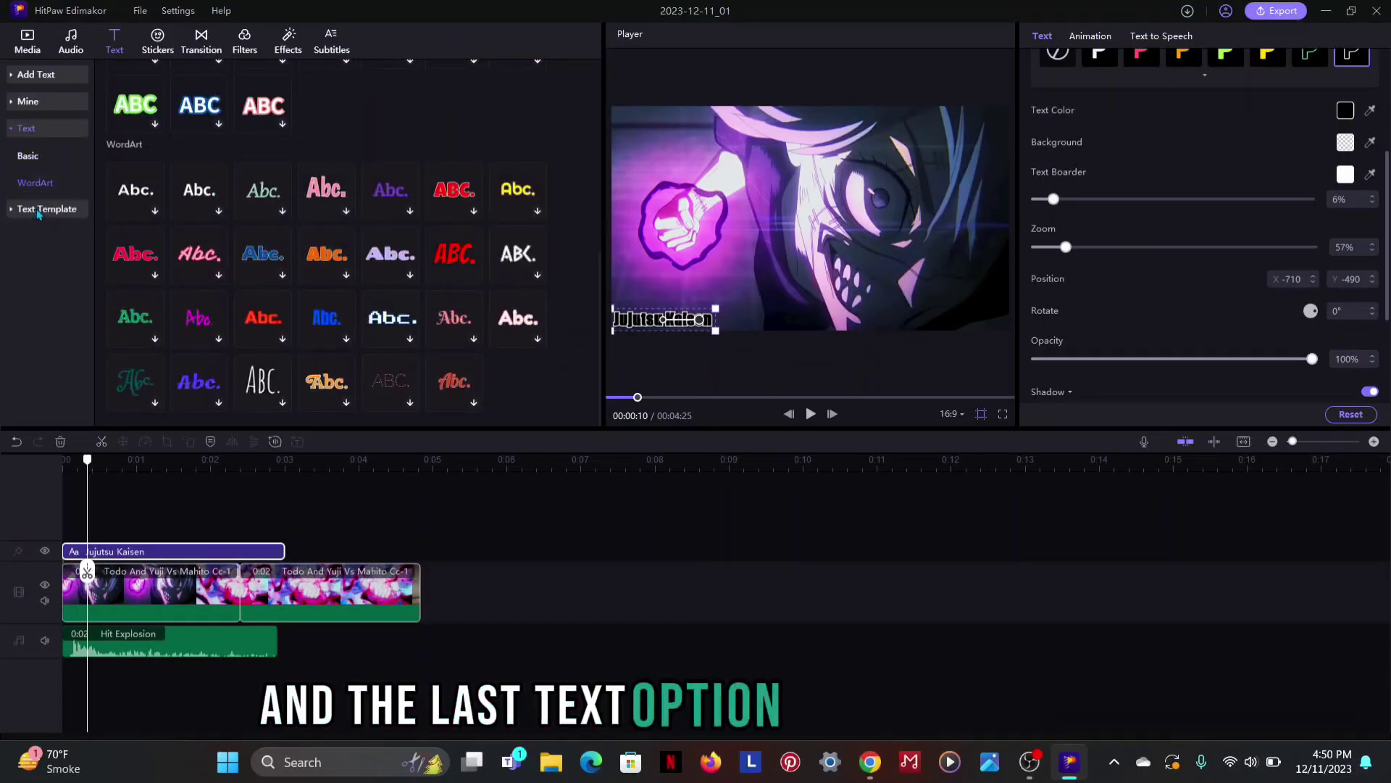
pyautogui.click(38, 211)
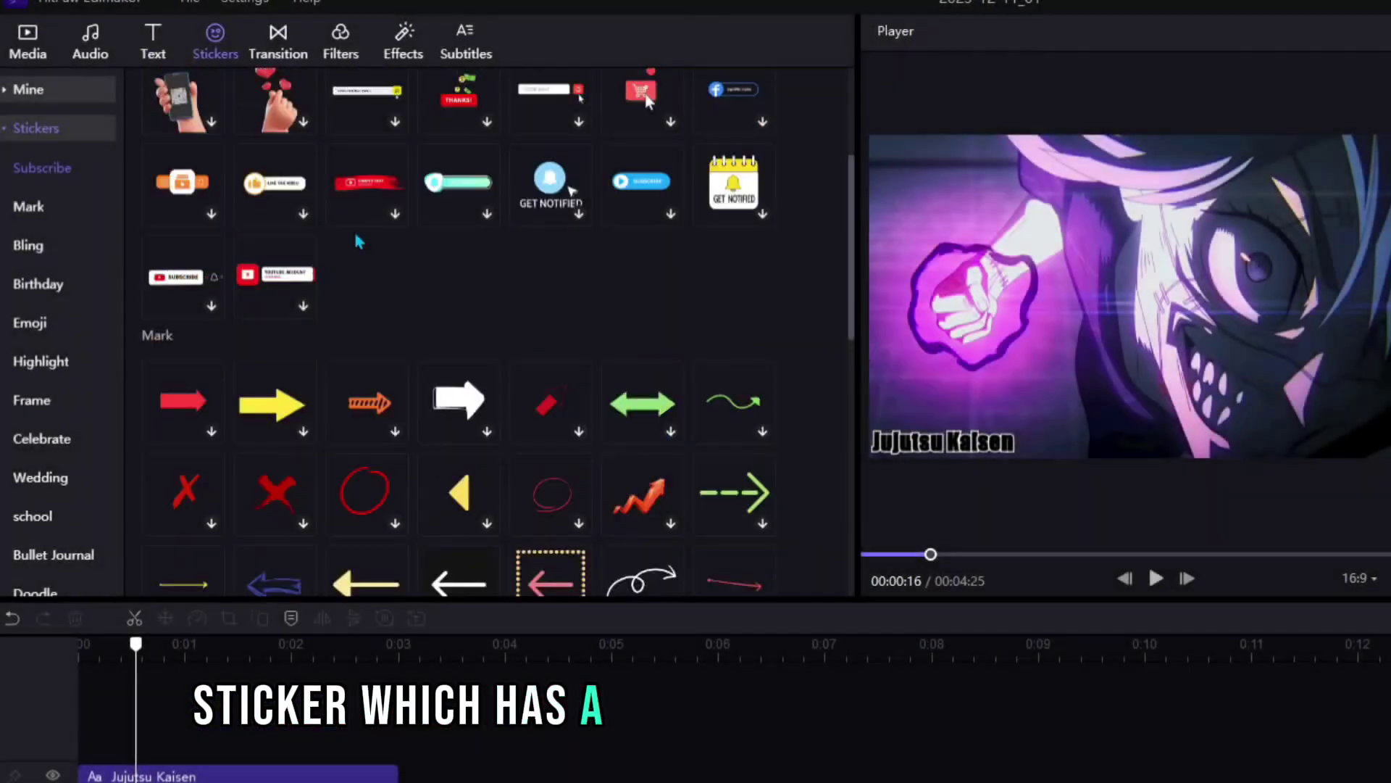
# Place the VE_yutube2 subscribe sticker on the glowing fist, shrink it, and play the preview.
pyautogui.scroll(-15, 355, 239)
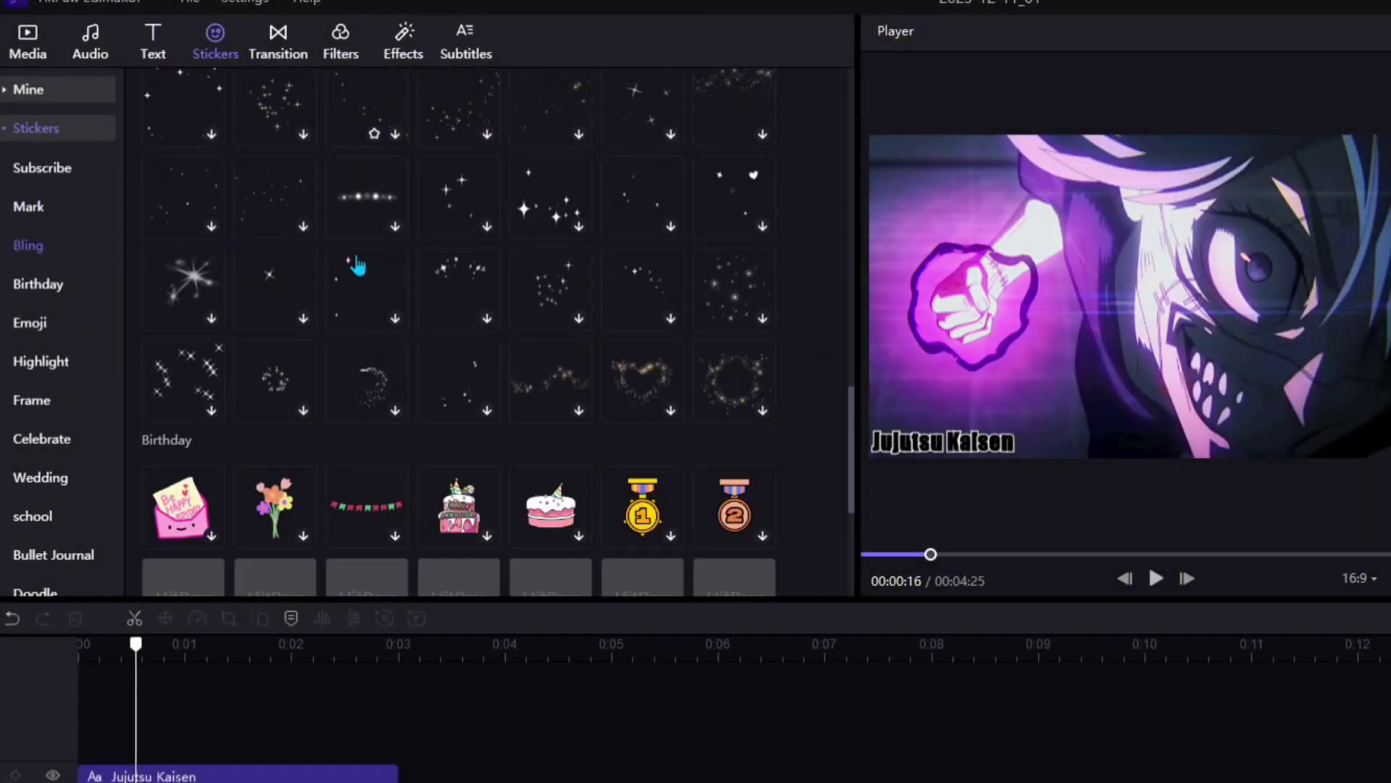
pyautogui.scroll(-3, 355, 264)
pyautogui.scroll(3, 358, 264)
pyautogui.scroll(-3, 11, 377)
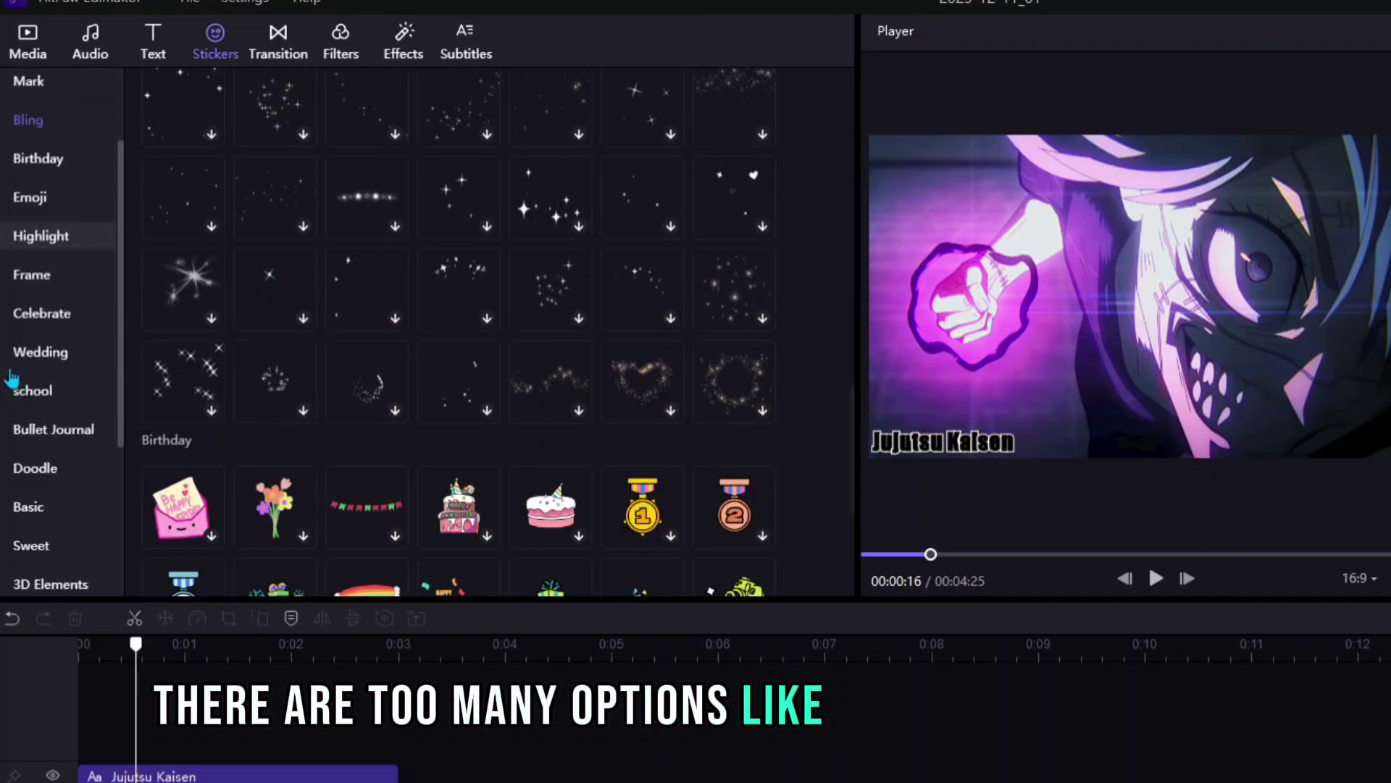
pyautogui.scroll(-6, 14, 377)
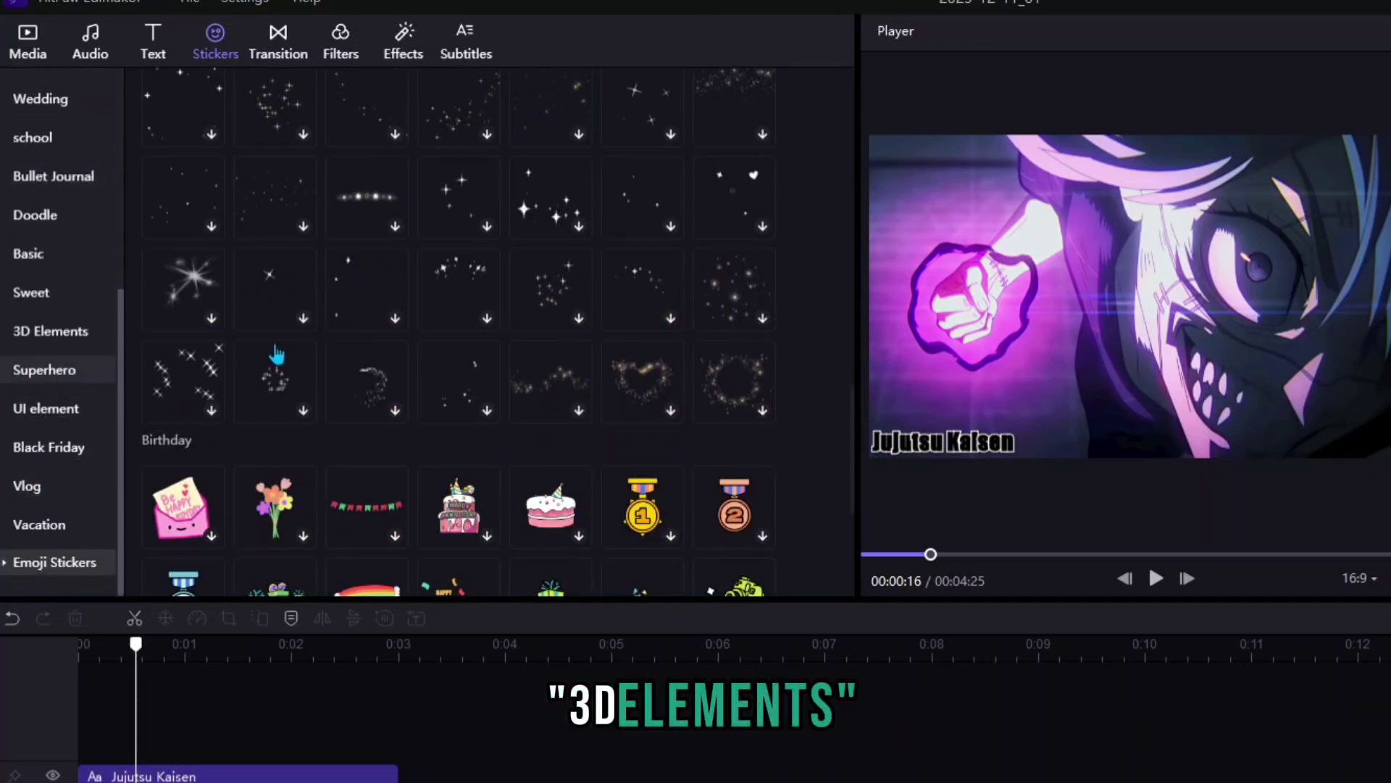
pyautogui.scroll(-10, 278, 358)
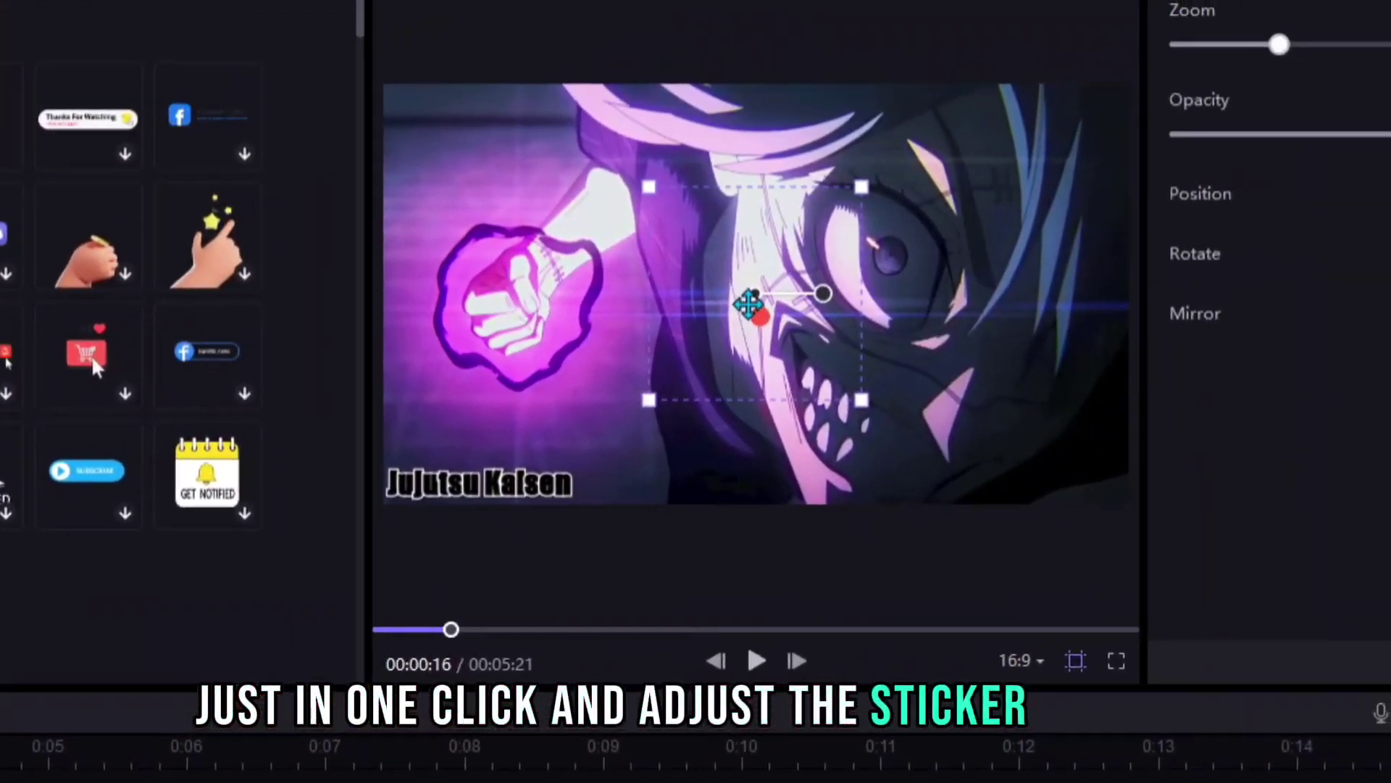
pyautogui.moveTo(749, 303); pyautogui.dragTo(481, 366)
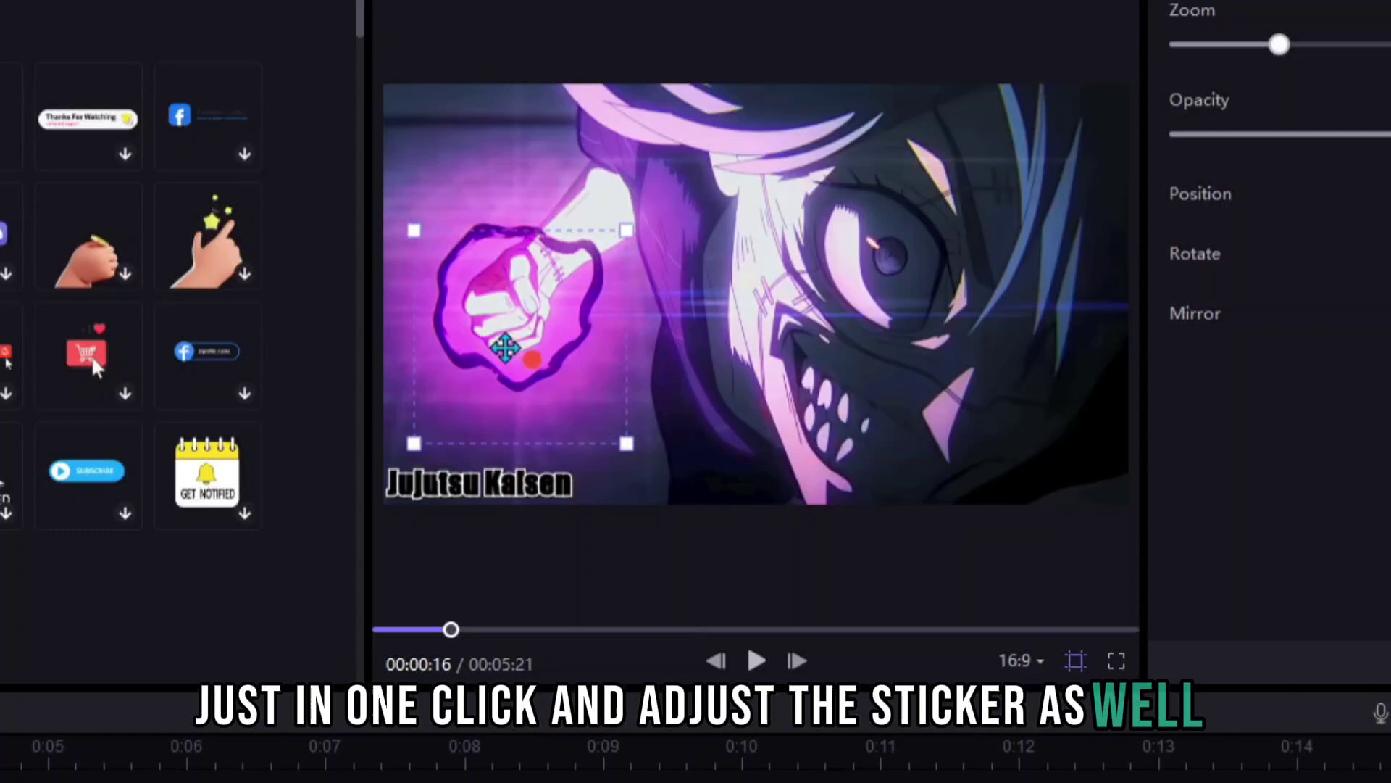
pyautogui.moveTo(1279, 45); pyautogui.dragTo(1230, 45)
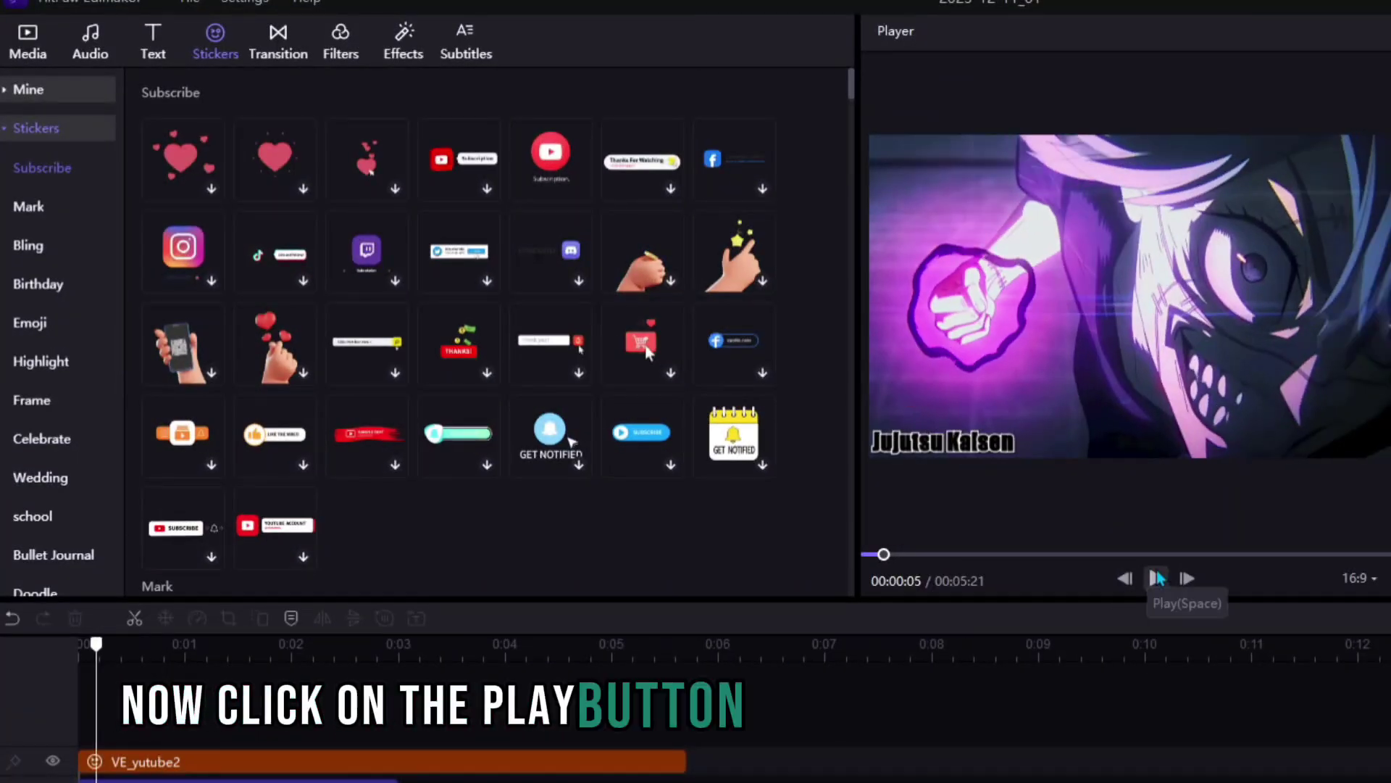
pyautogui.click(1157, 578)
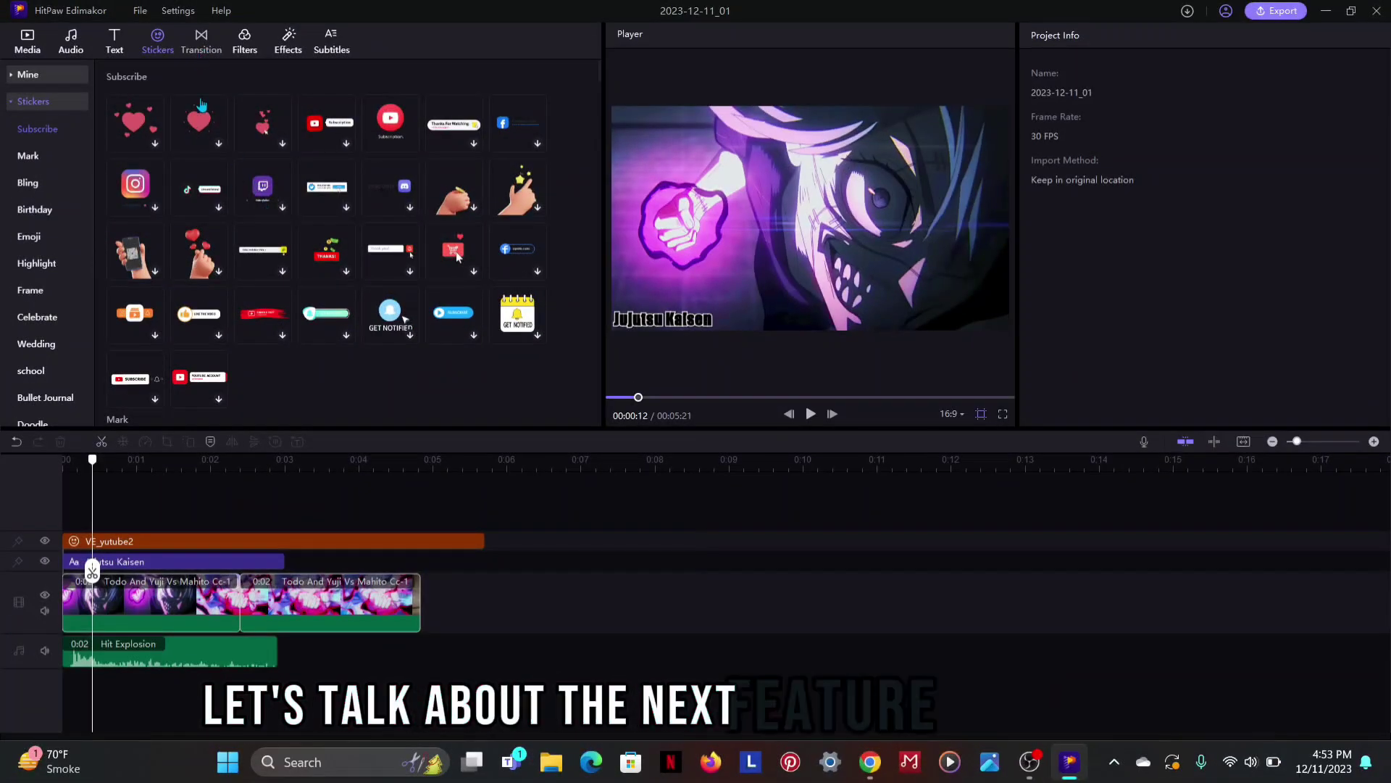
# Place a transition between the two anime clips, settling on Fuzzy Zoom (3D).
pyautogui.click(202, 42)
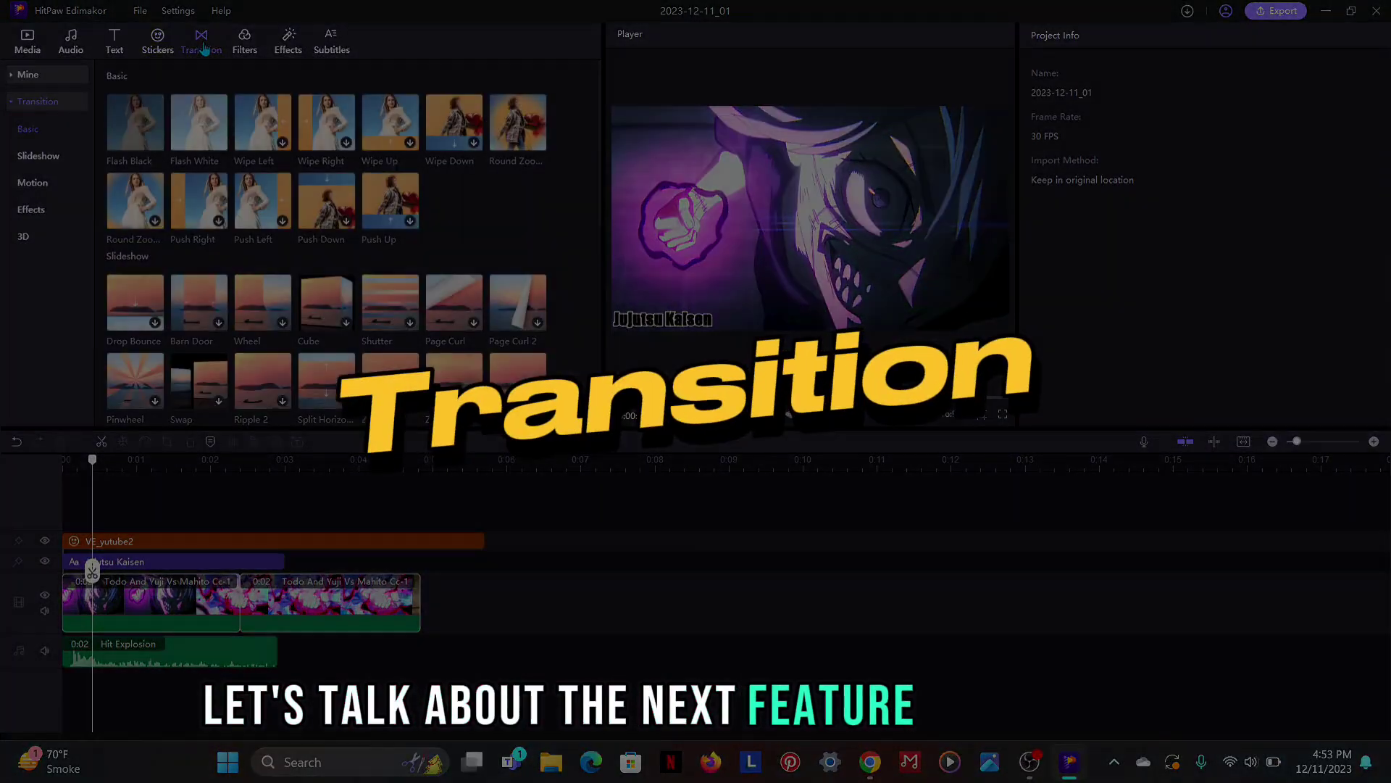
pyautogui.scroll(-4, 255, 217)
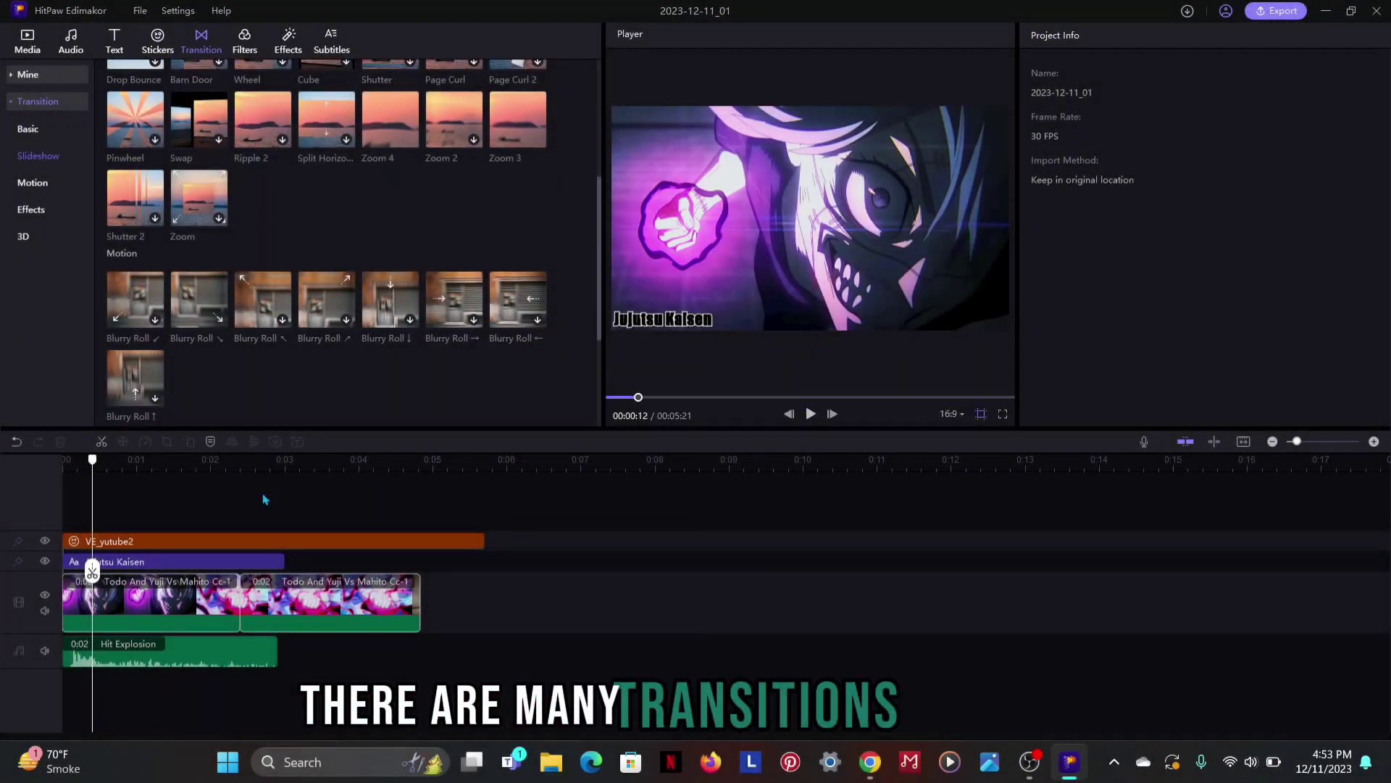
pyautogui.click(237, 612)
pyautogui.click(245, 687)
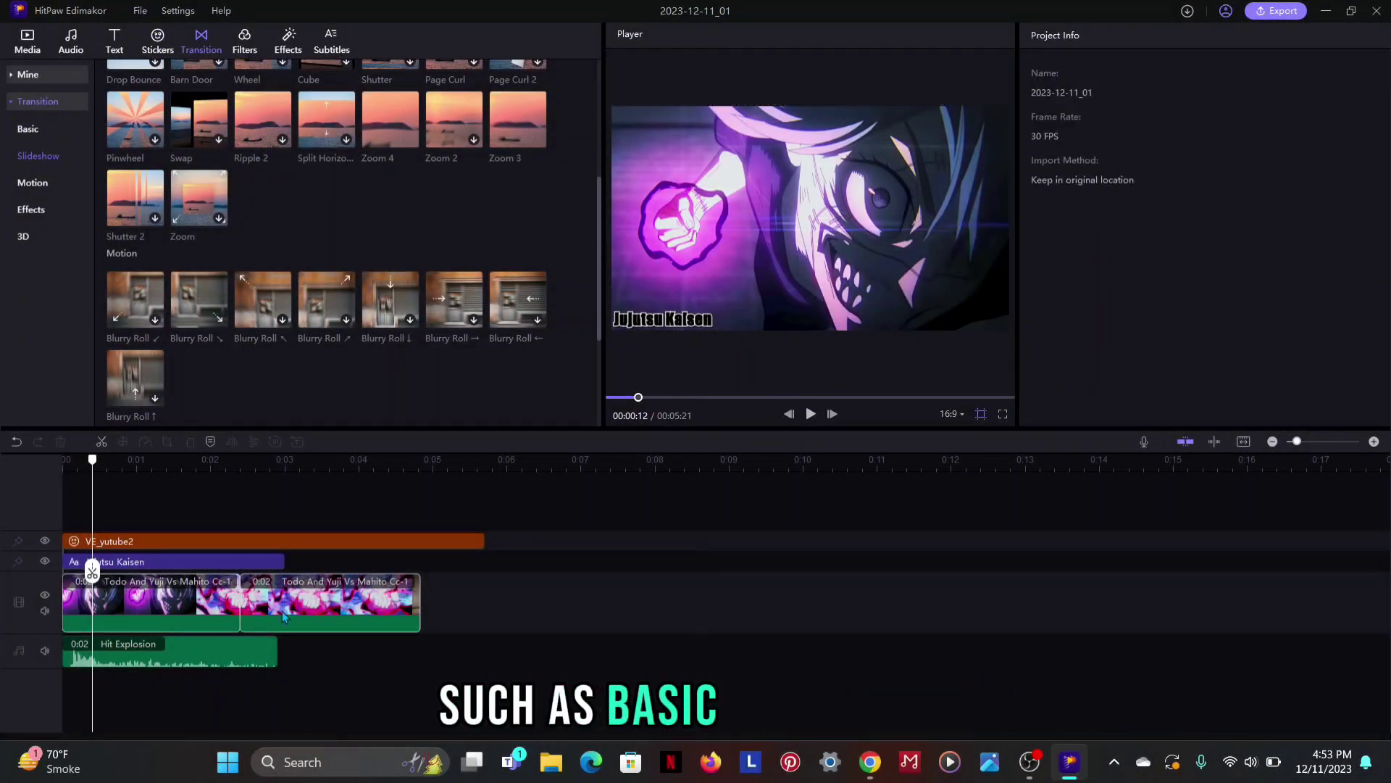
pyautogui.click(239, 611)
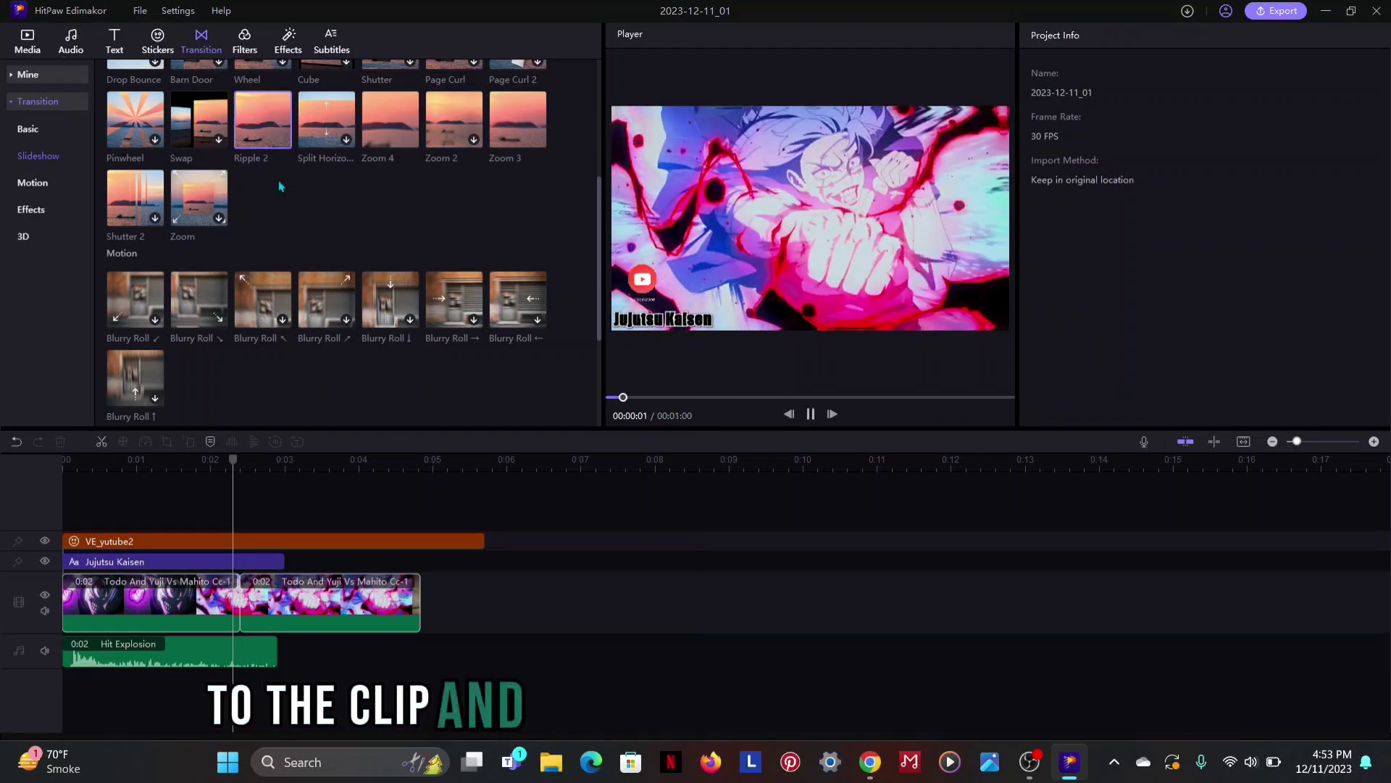
pyautogui.moveTo(281, 118); pyautogui.dragTo(267, 582)
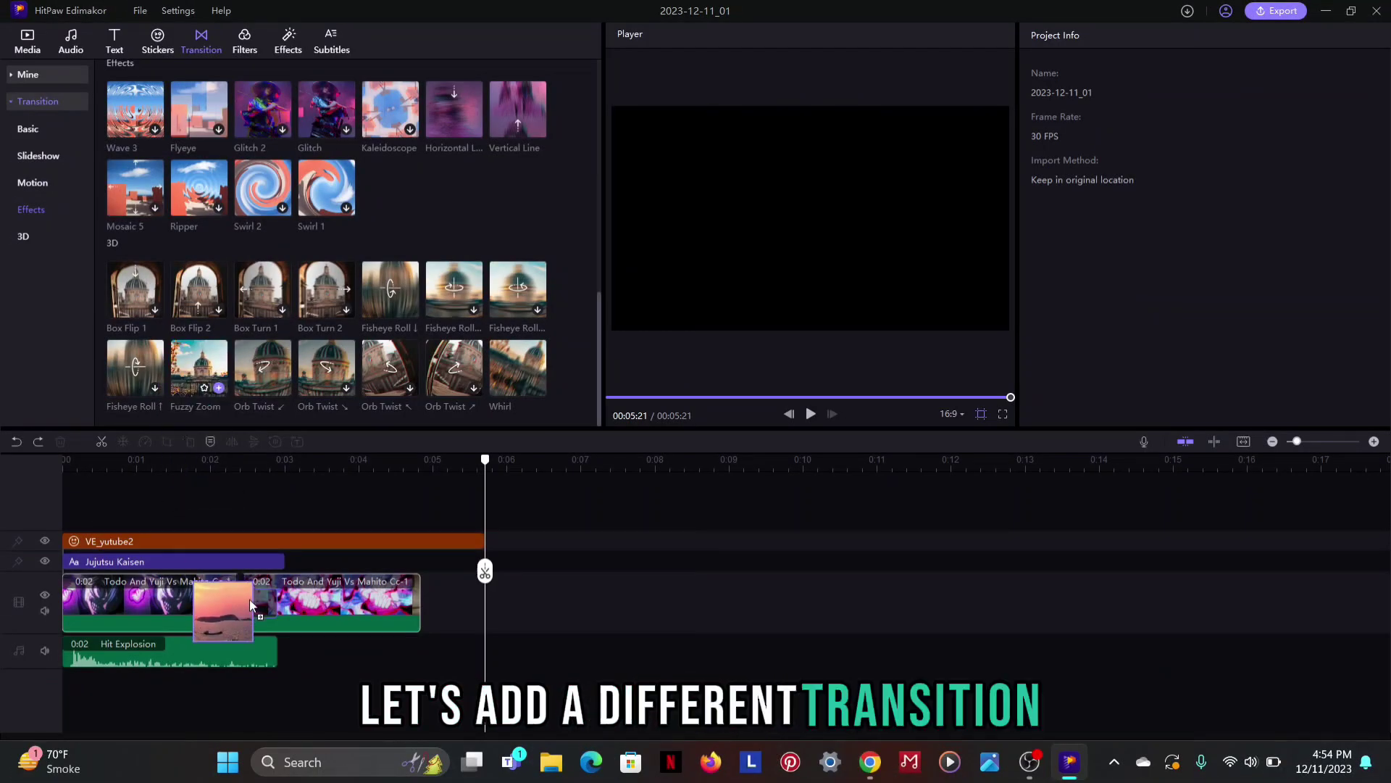
pyautogui.click(218, 388)
# Preview the Fuzzy Zoom transition and trim its edges to make it shorter.
pyautogui.click(811, 414)
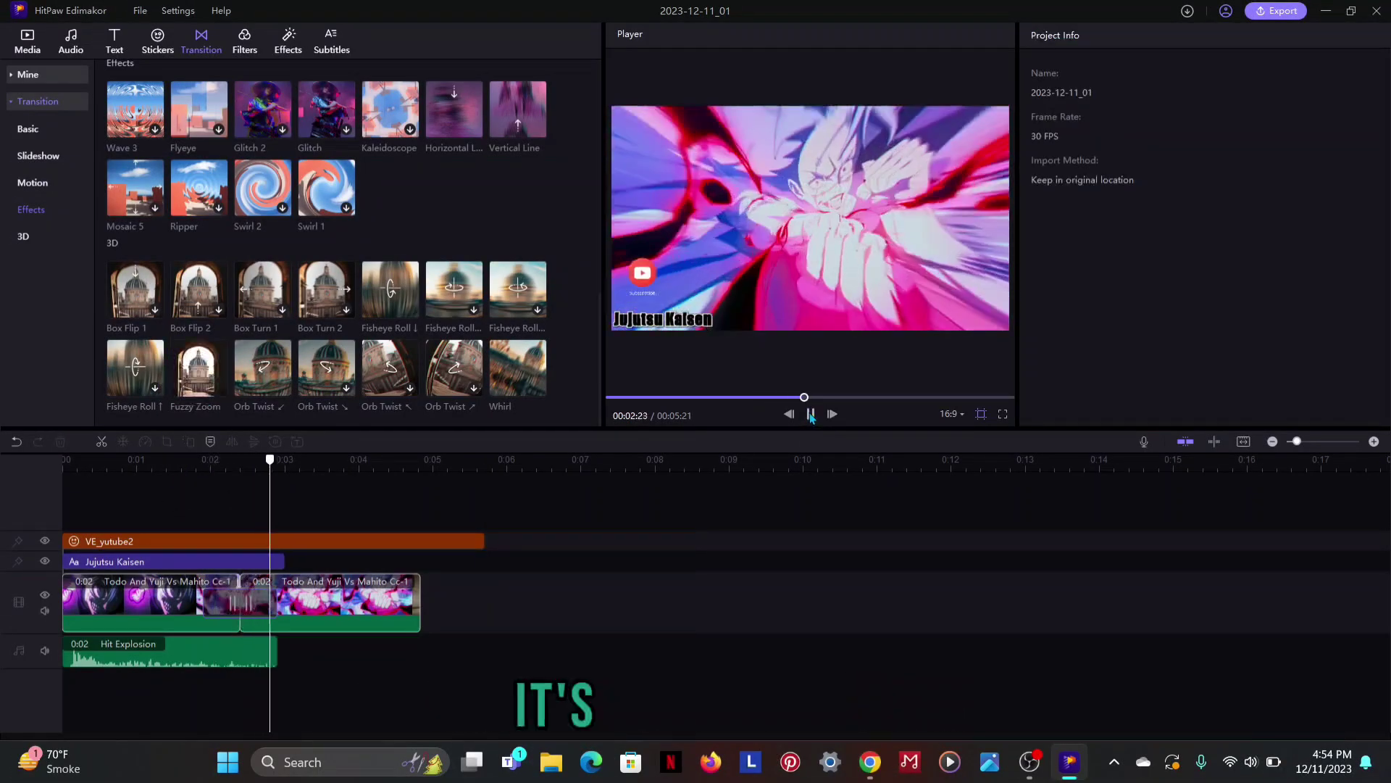
pyautogui.click(228, 510)
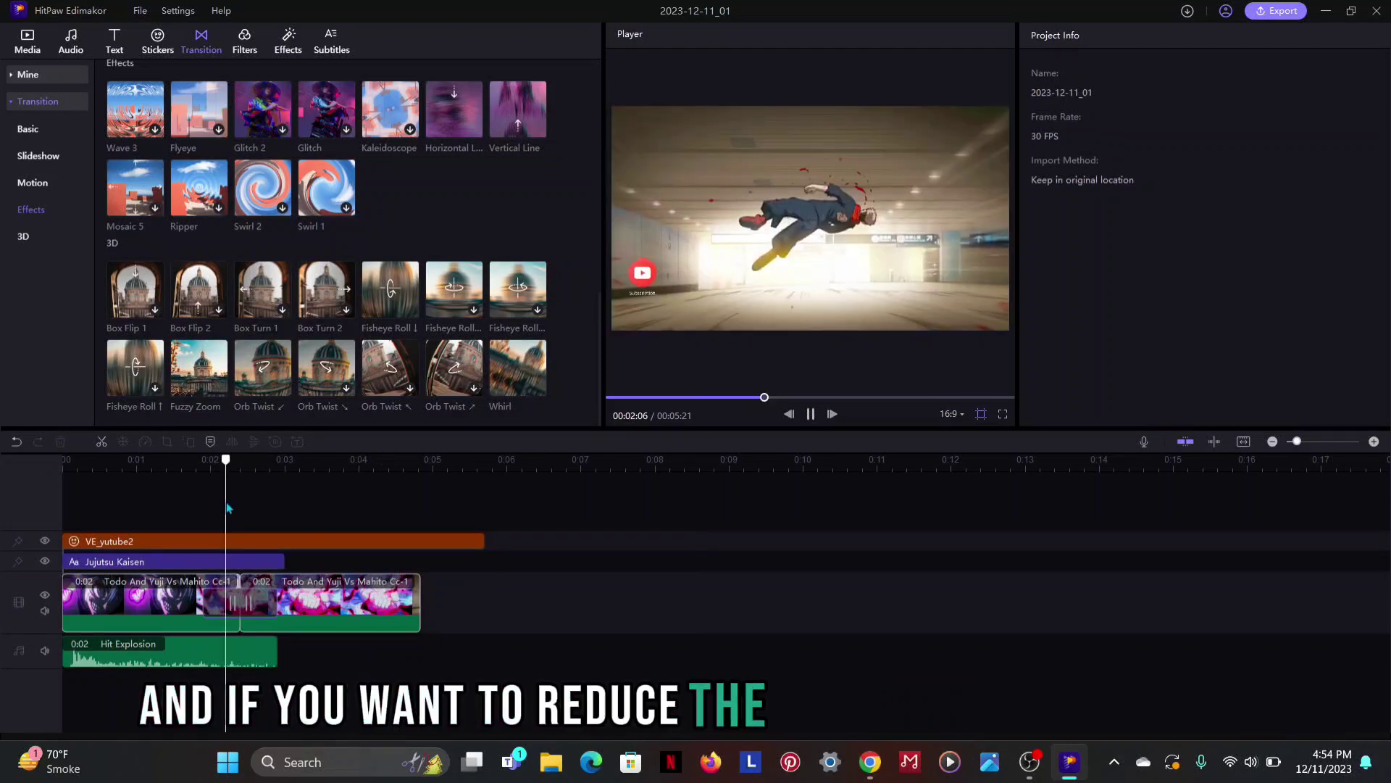
pyautogui.click(208, 561)
pyautogui.moveTo(197, 603); pyautogui.dragTo(208, 561)
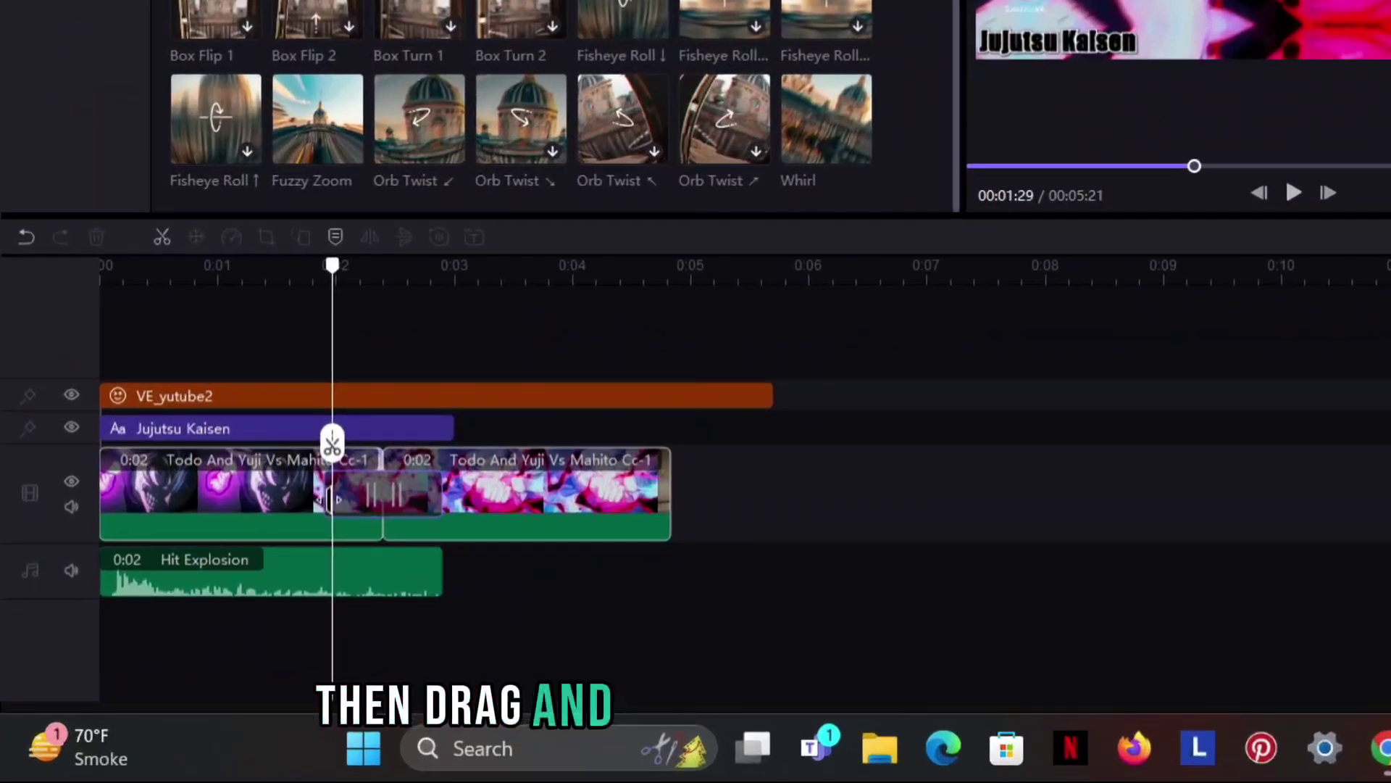
pyautogui.moveTo(339, 502); pyautogui.dragTo(345, 502)
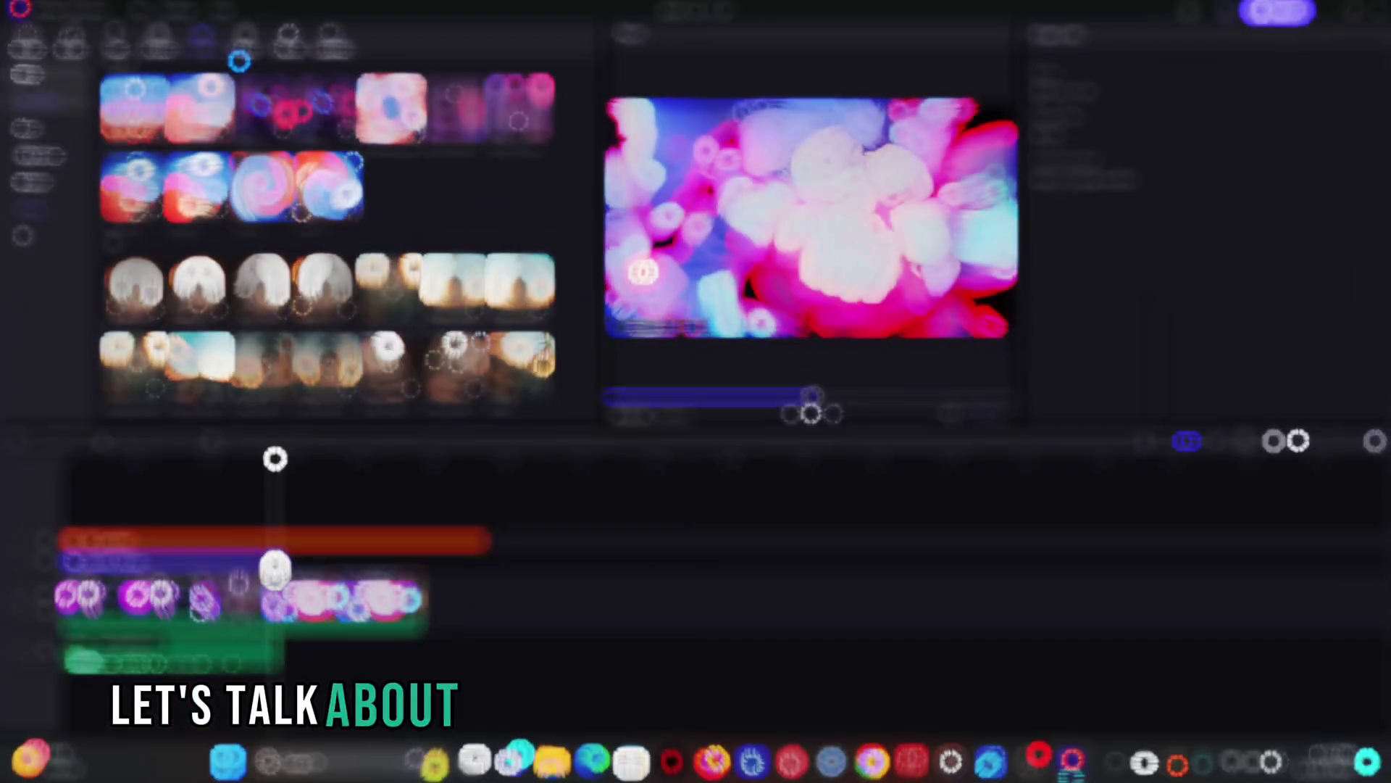
# Add the Moonlight filter on its own track and extend it over more of the video.
pyautogui.click(241, 49)
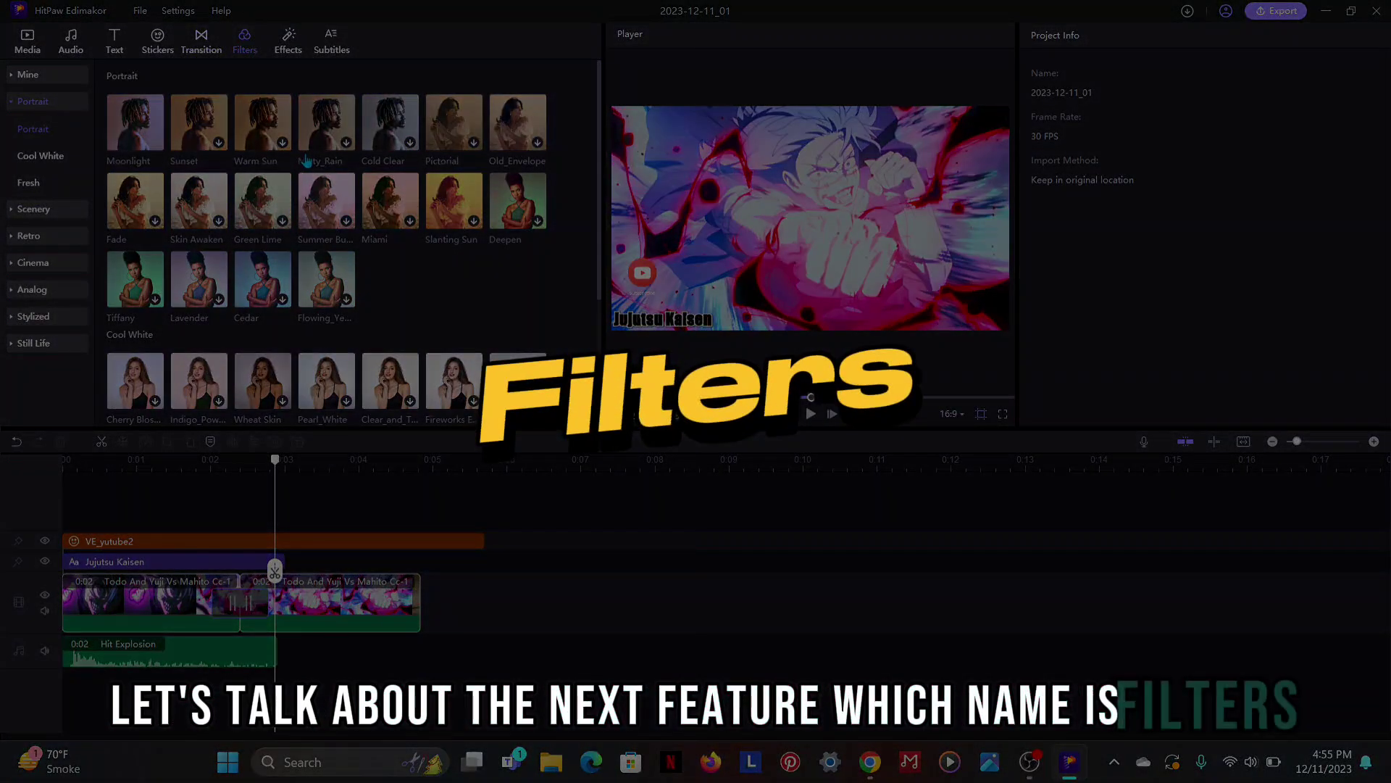
pyautogui.scroll(-3, 274, 202)
pyautogui.scroll(3, 274, 202)
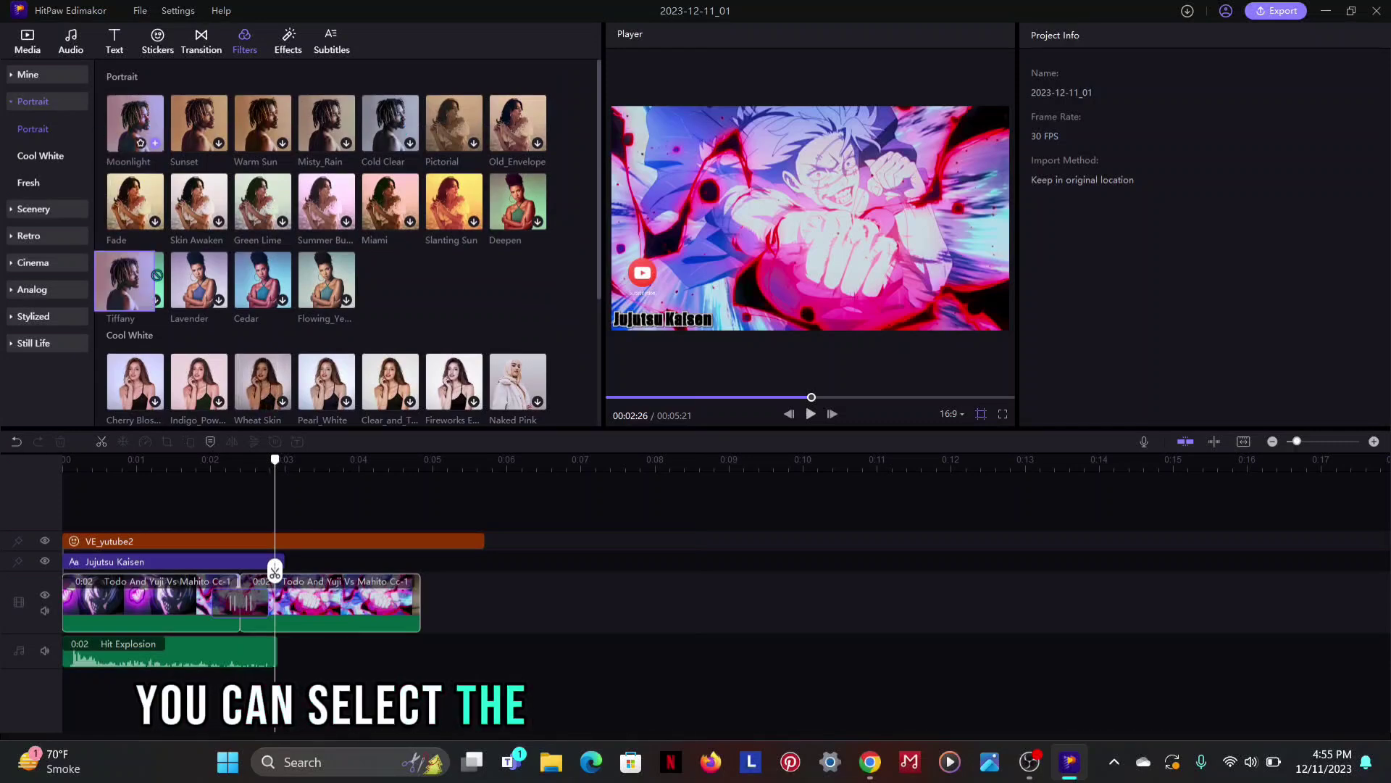
pyautogui.moveTo(156, 274); pyautogui.dragTo(129, 528)
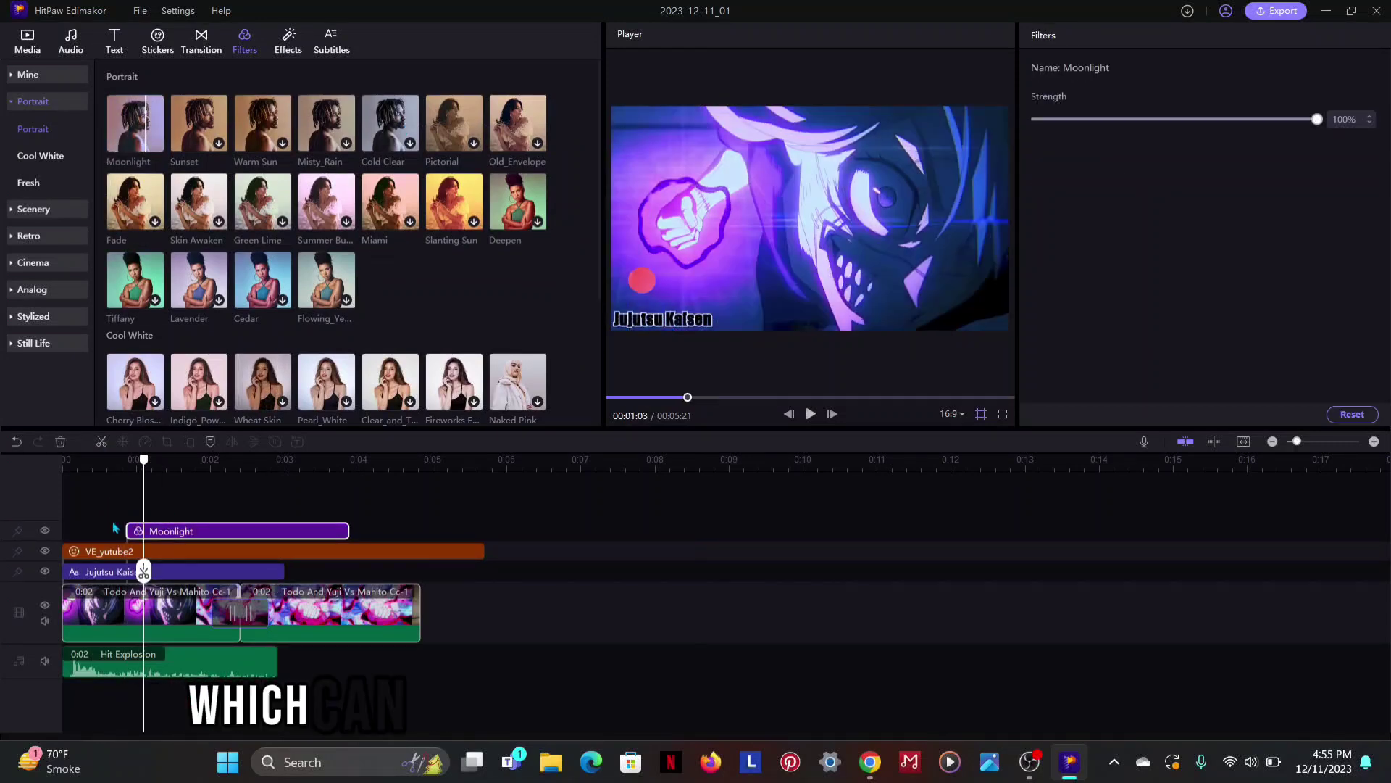
pyautogui.click(164, 520)
pyautogui.moveTo(345, 535); pyautogui.dragTo(378, 532)
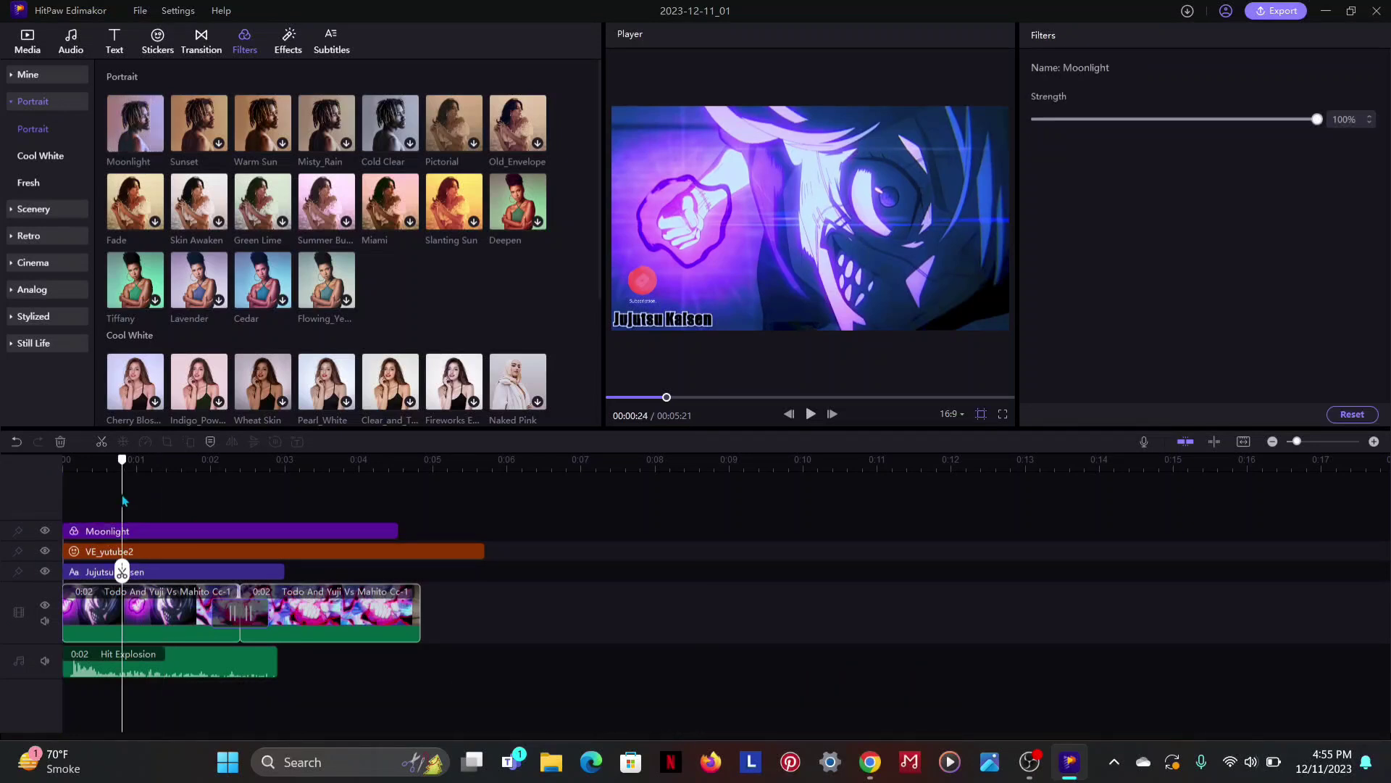
pyautogui.click(124, 500)
# Browse the Retro, Analog camera and Stylized filters, previewing Space-Time on the footage.
pyautogui.click(29, 235)
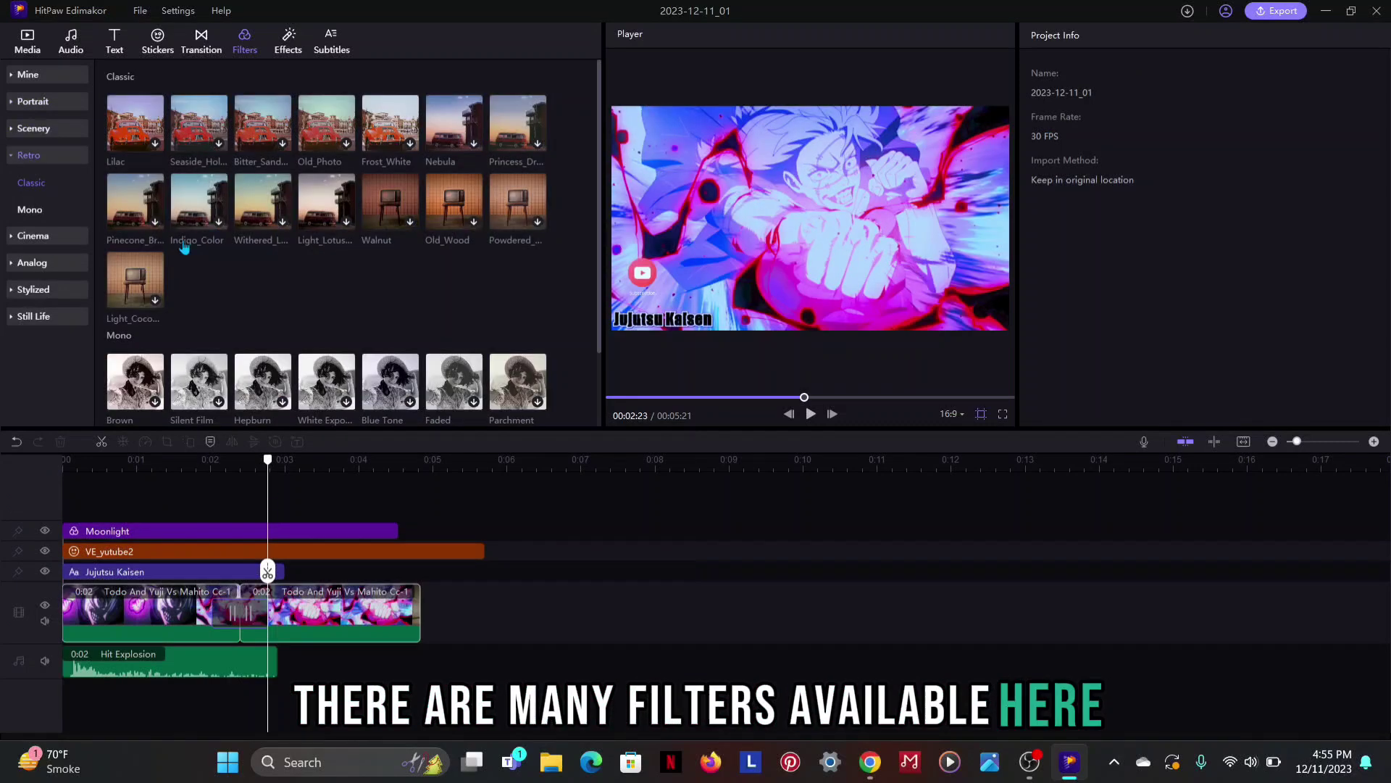
pyautogui.click(62, 263)
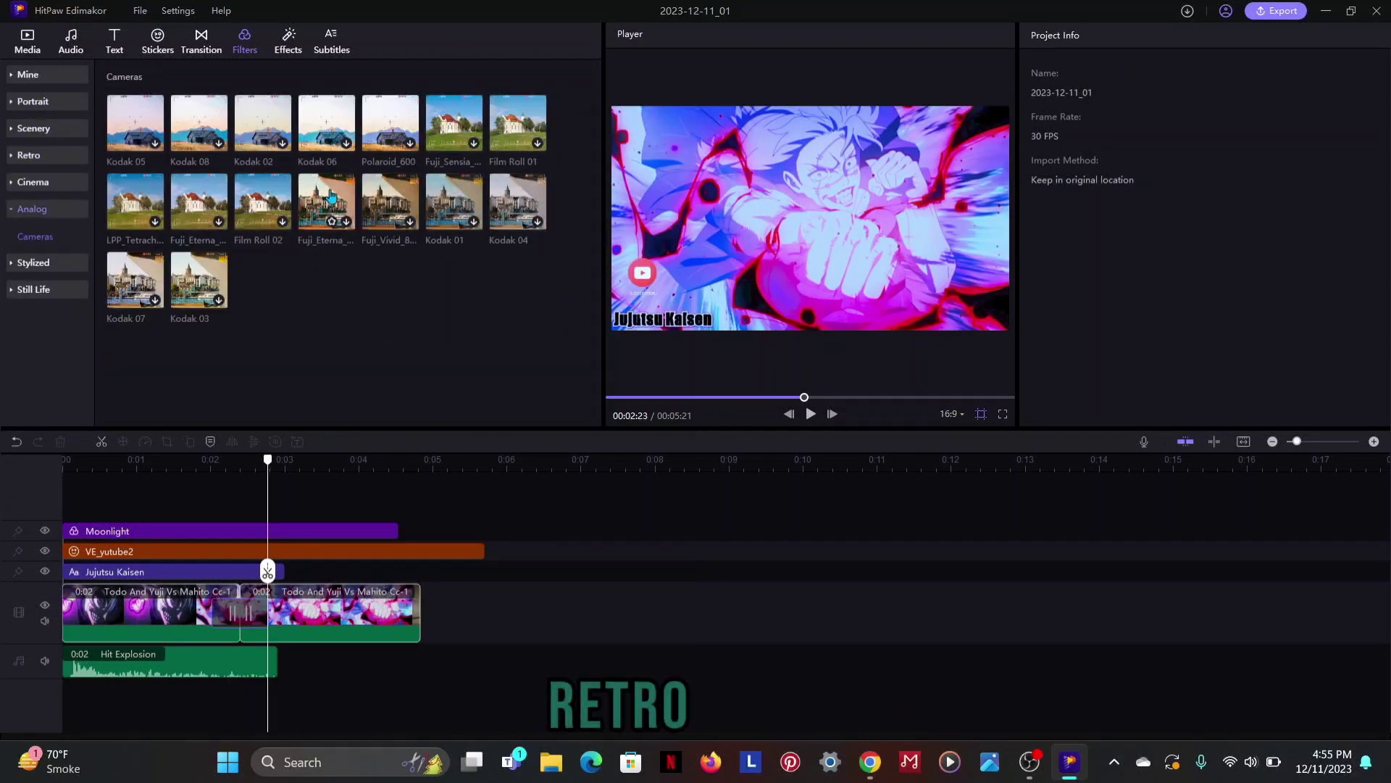
pyautogui.click(31, 267)
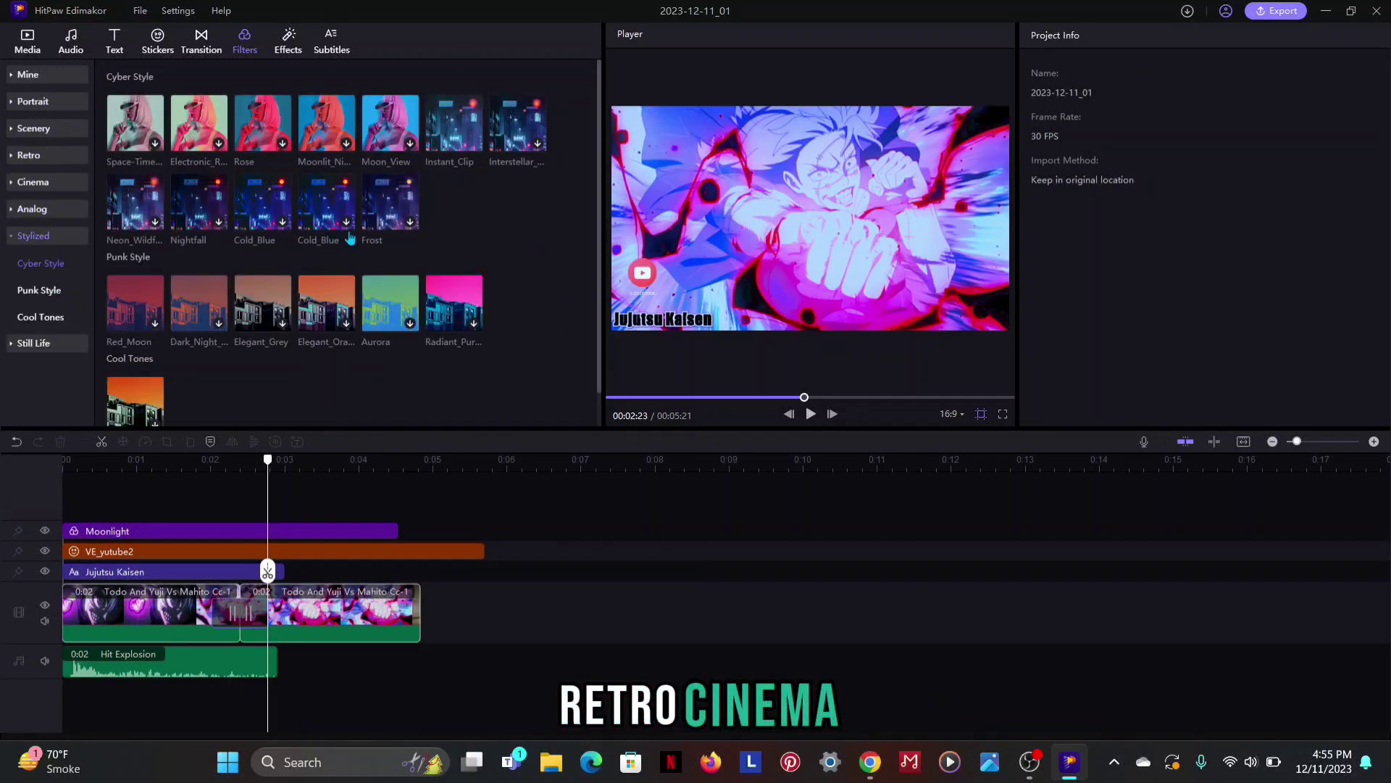
pyautogui.click(144, 123)
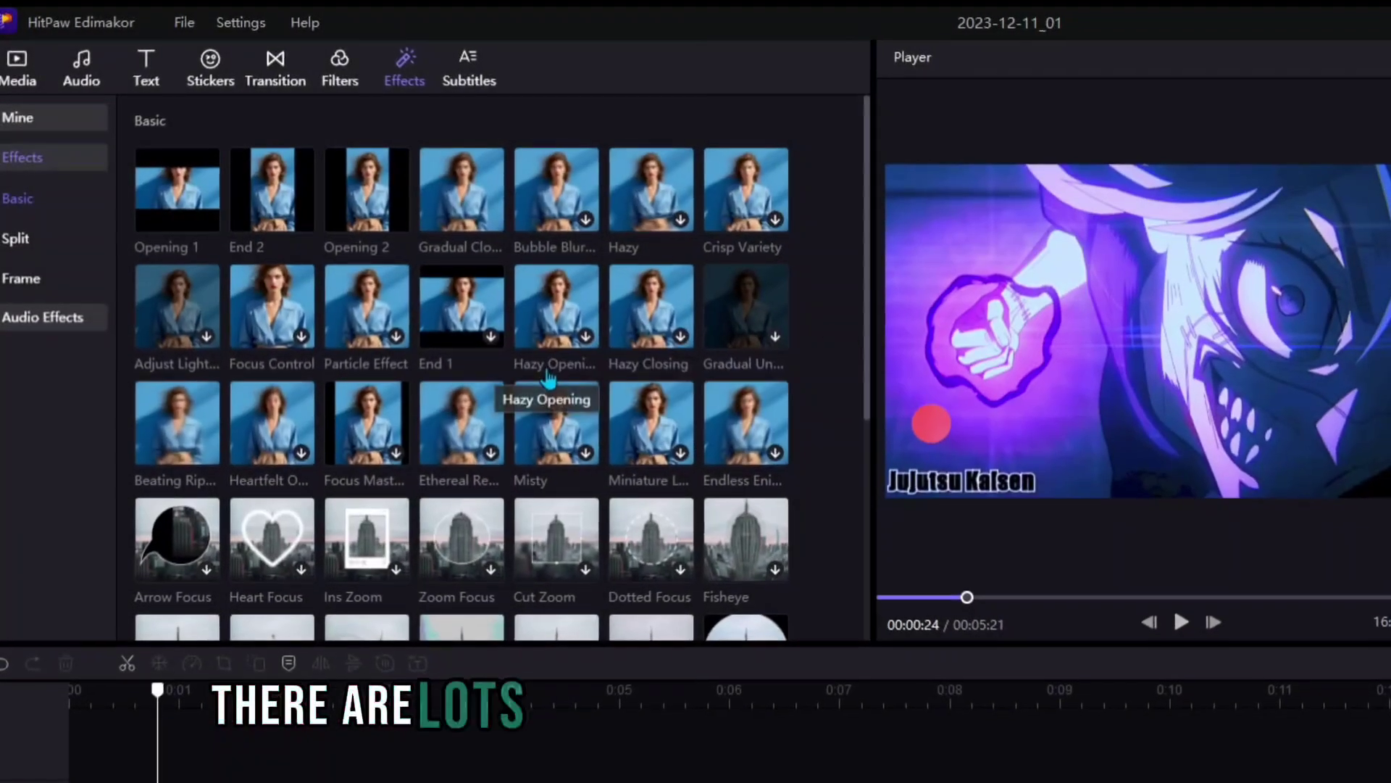
# Add the Burr effect at the playhead and drag its start earlier.
pyautogui.scroll(-6, 549, 362)
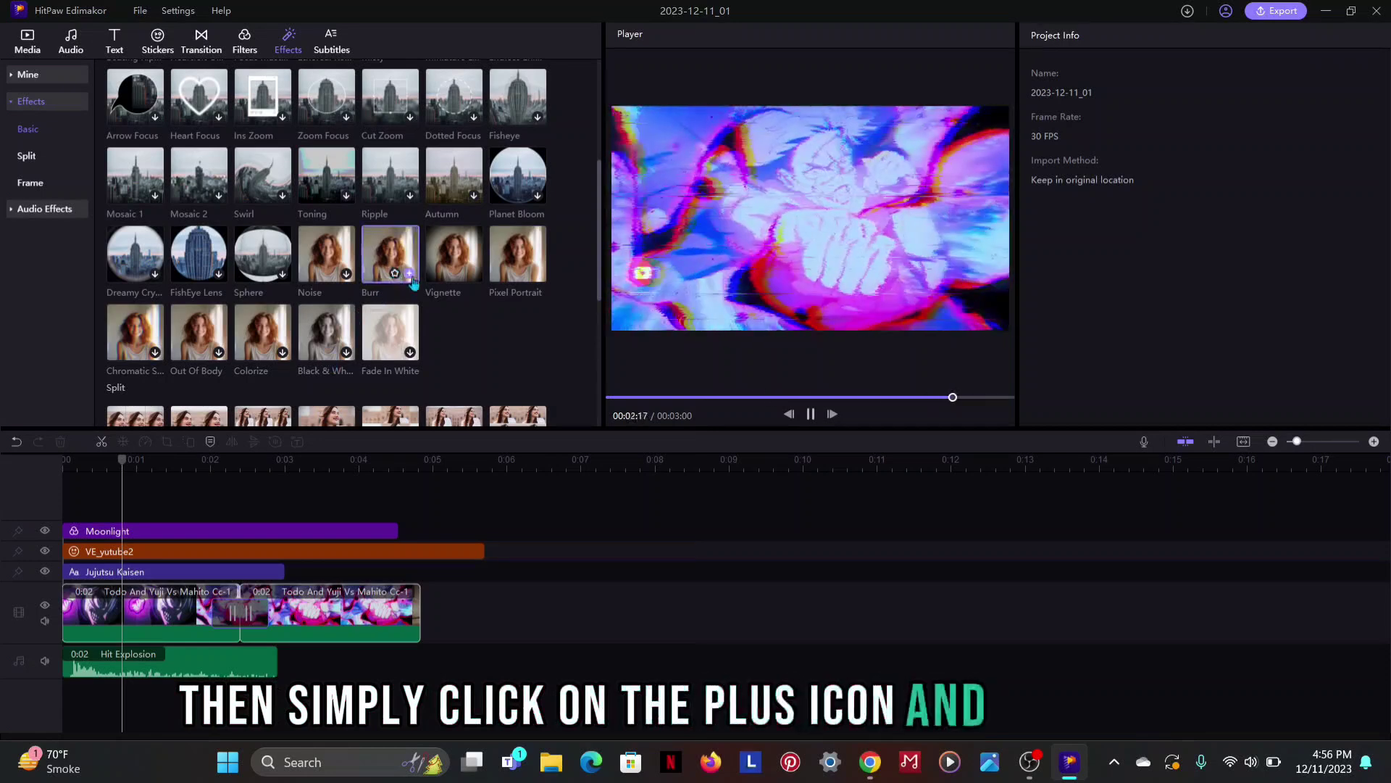
pyautogui.click(409, 274)
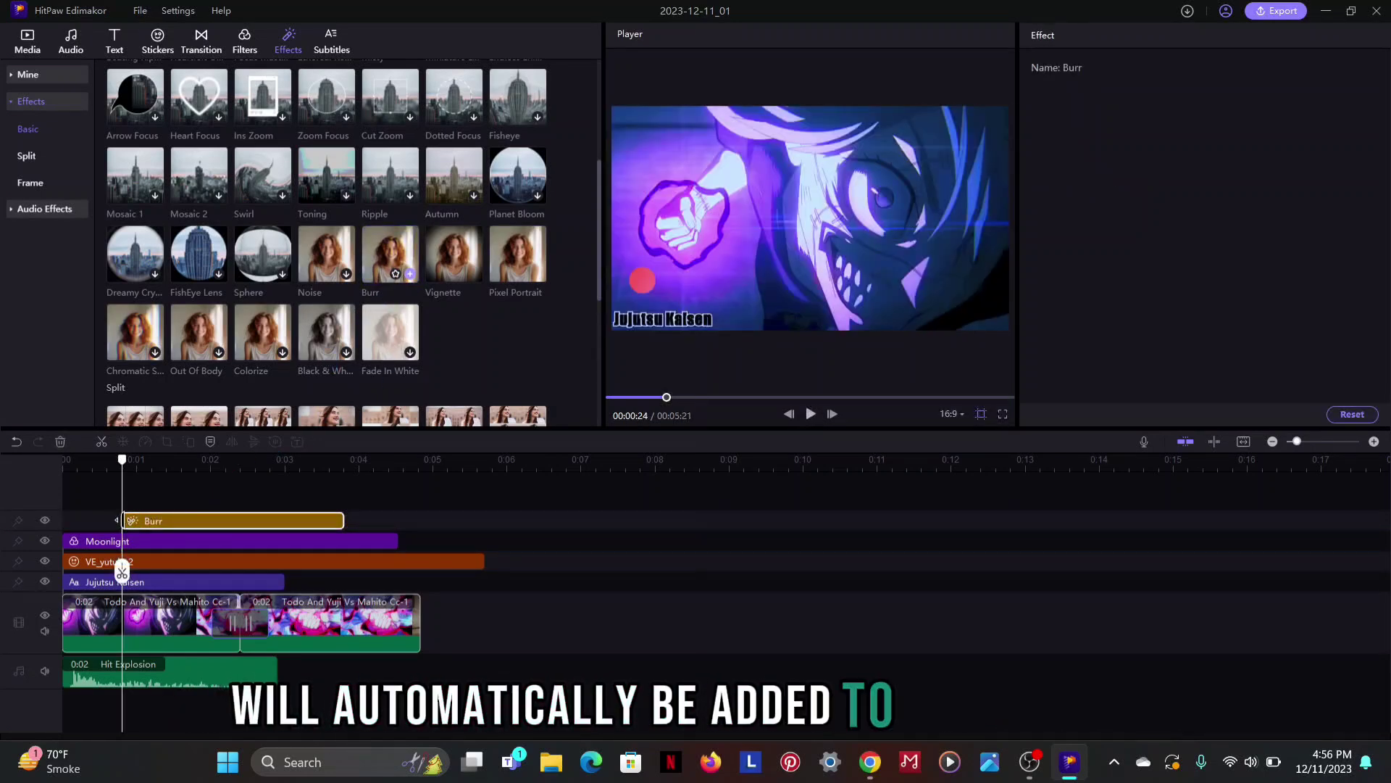
pyautogui.moveTo(116, 519); pyautogui.dragTo(82, 536)
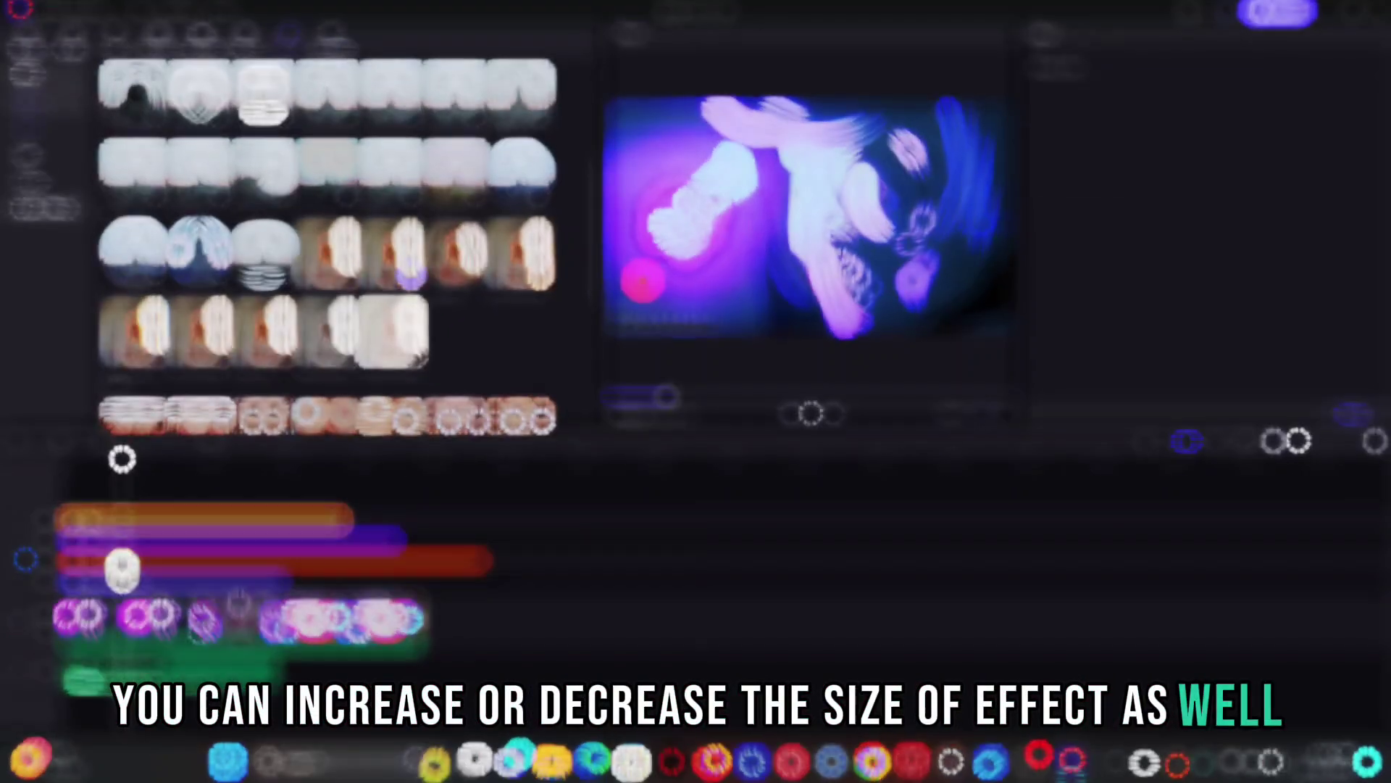
# Preview the Chroma Helix audio wave and place it on the timeline, then preview Ocean Party twice.
pyautogui.click(45, 209)
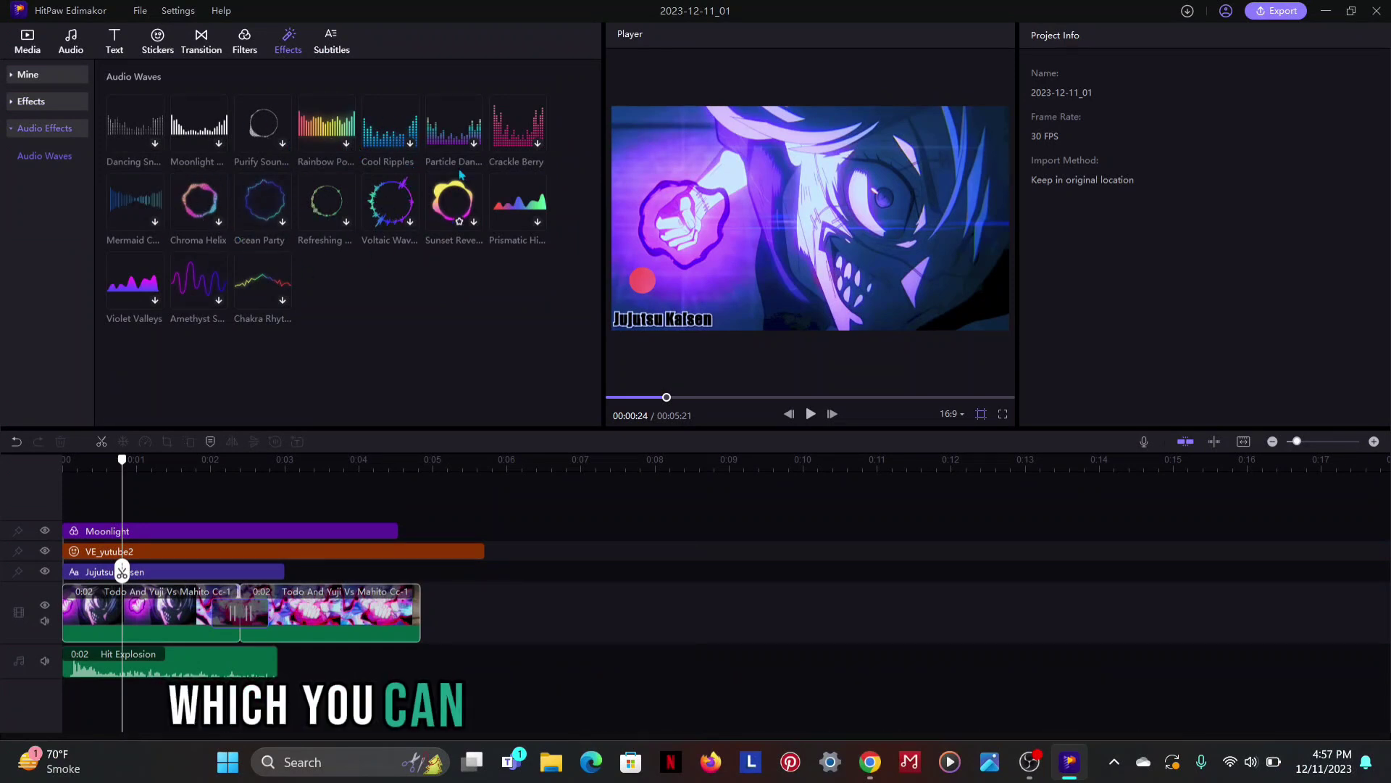
pyautogui.click(197, 246)
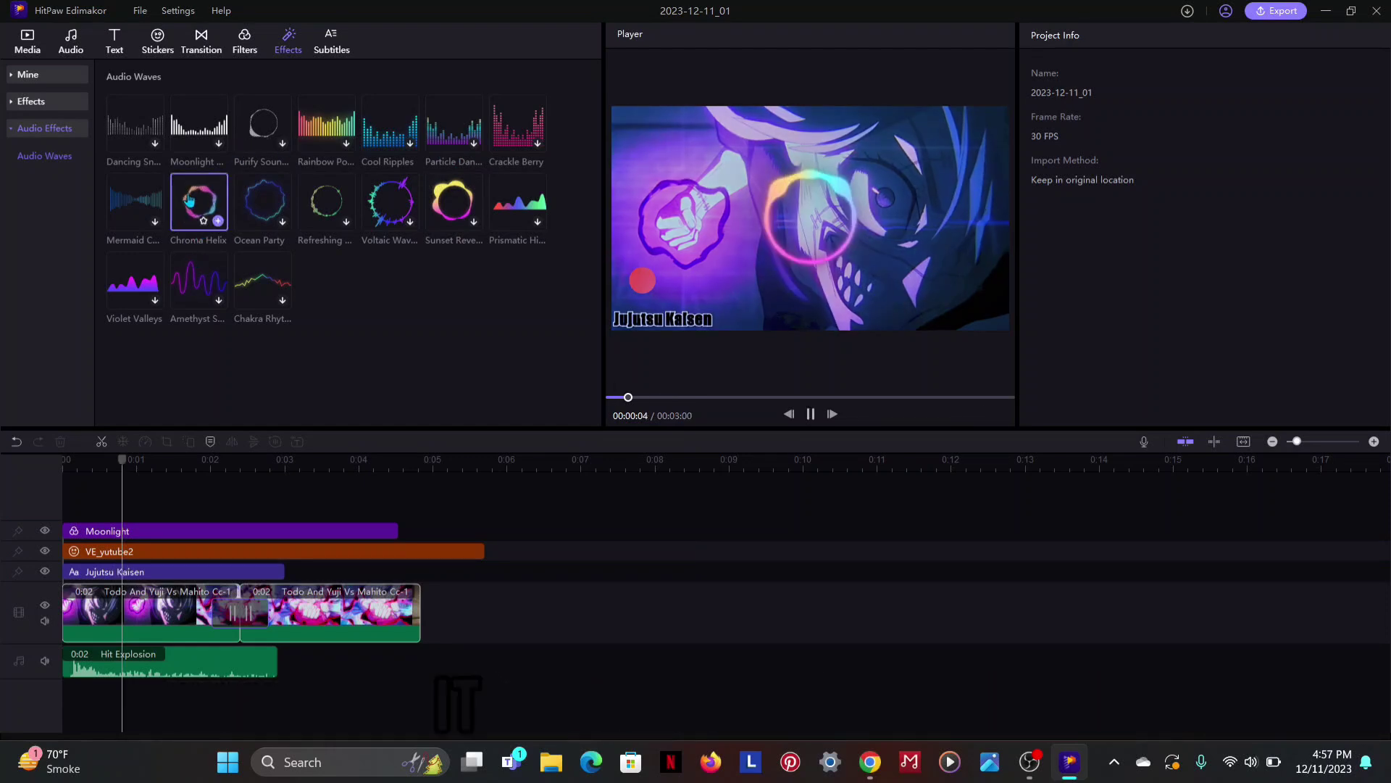
pyautogui.moveTo(189, 201); pyautogui.dragTo(120, 500)
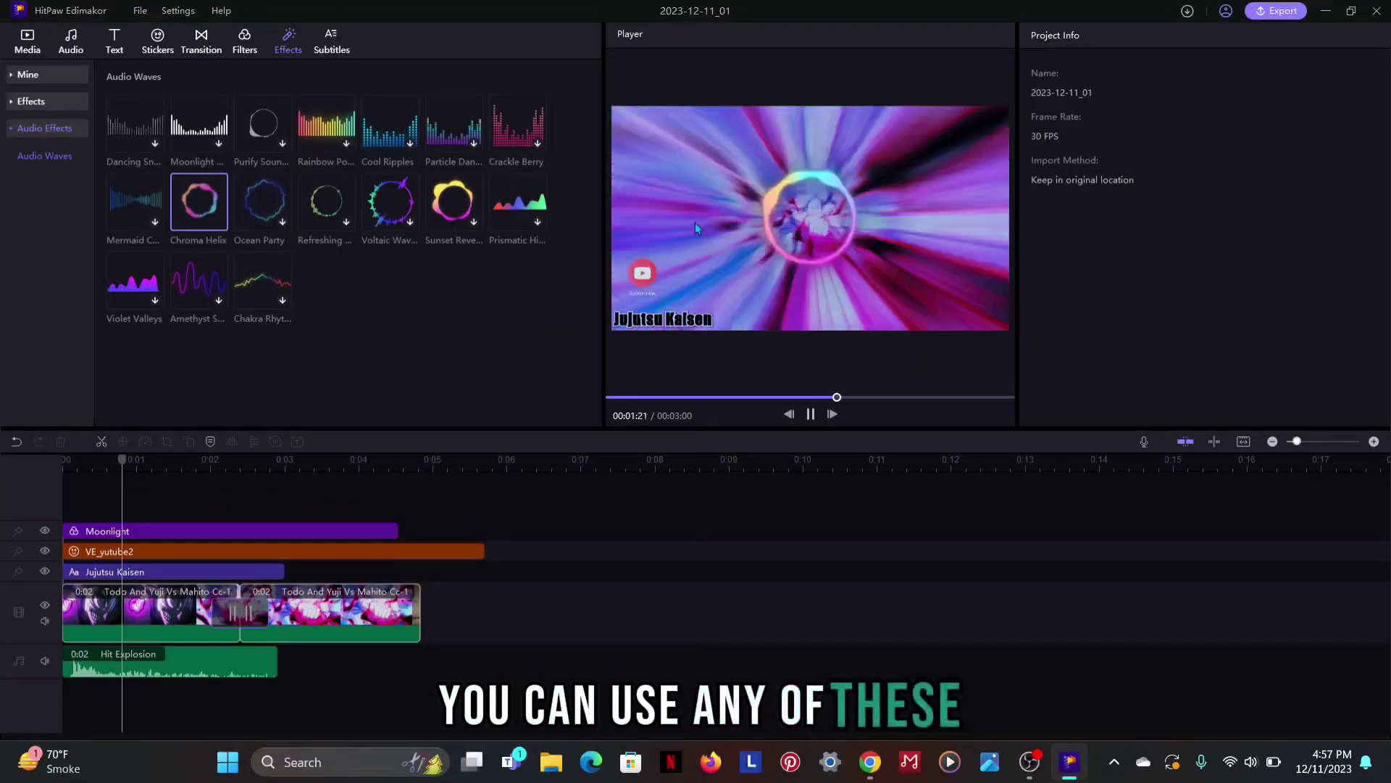
pyautogui.click(264, 202)
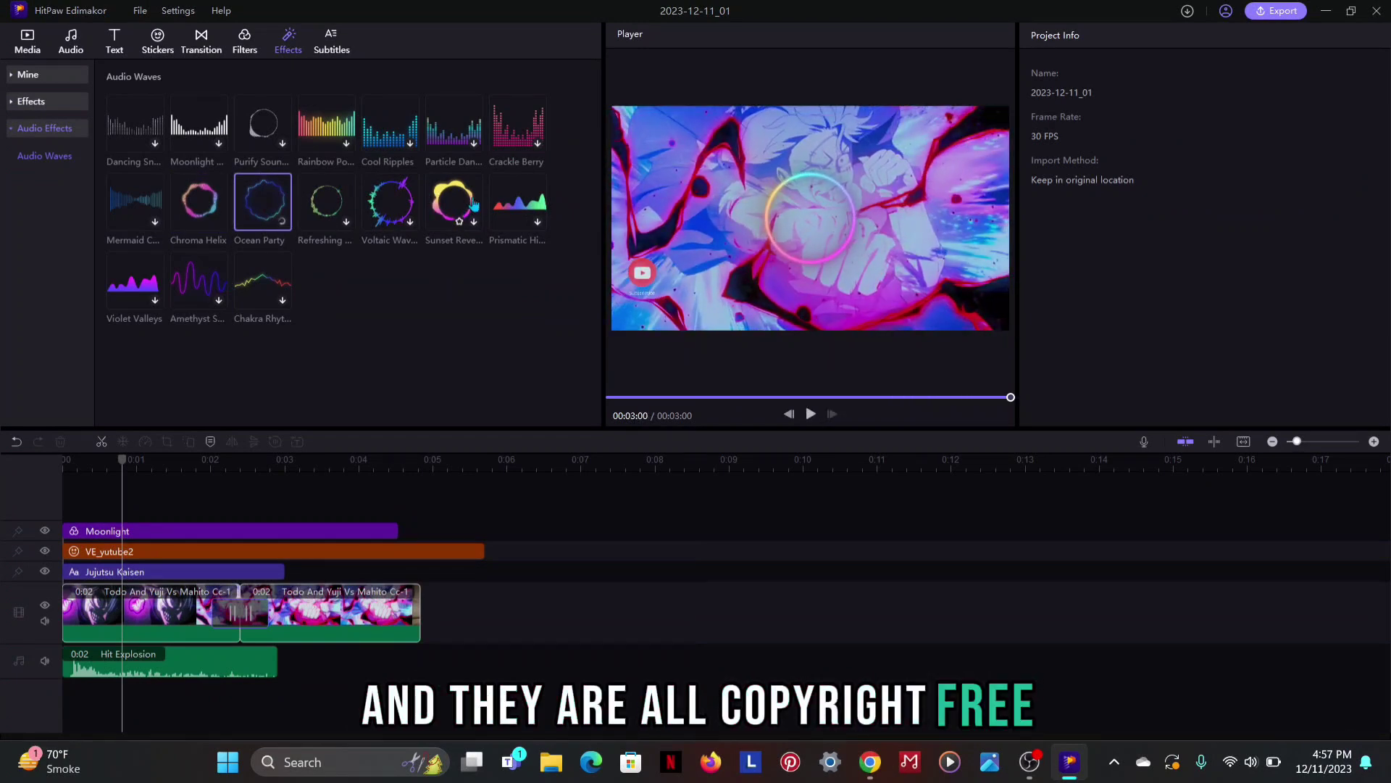
pyautogui.click(263, 203)
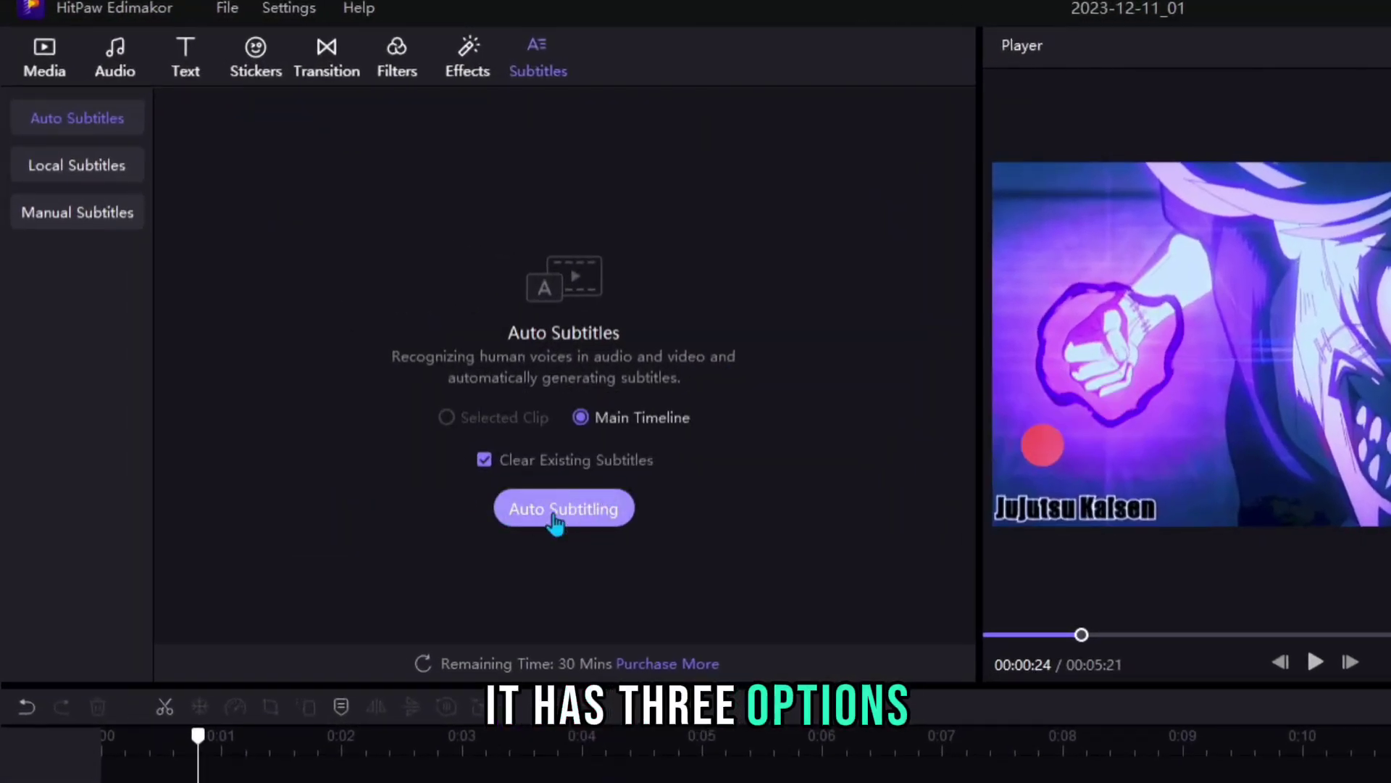
# Check Local and Manual Subtitles, cancel the subtitle file import, then return to Auto Subtitles.
pyautogui.click(92, 174)
pyautogui.click(93, 211)
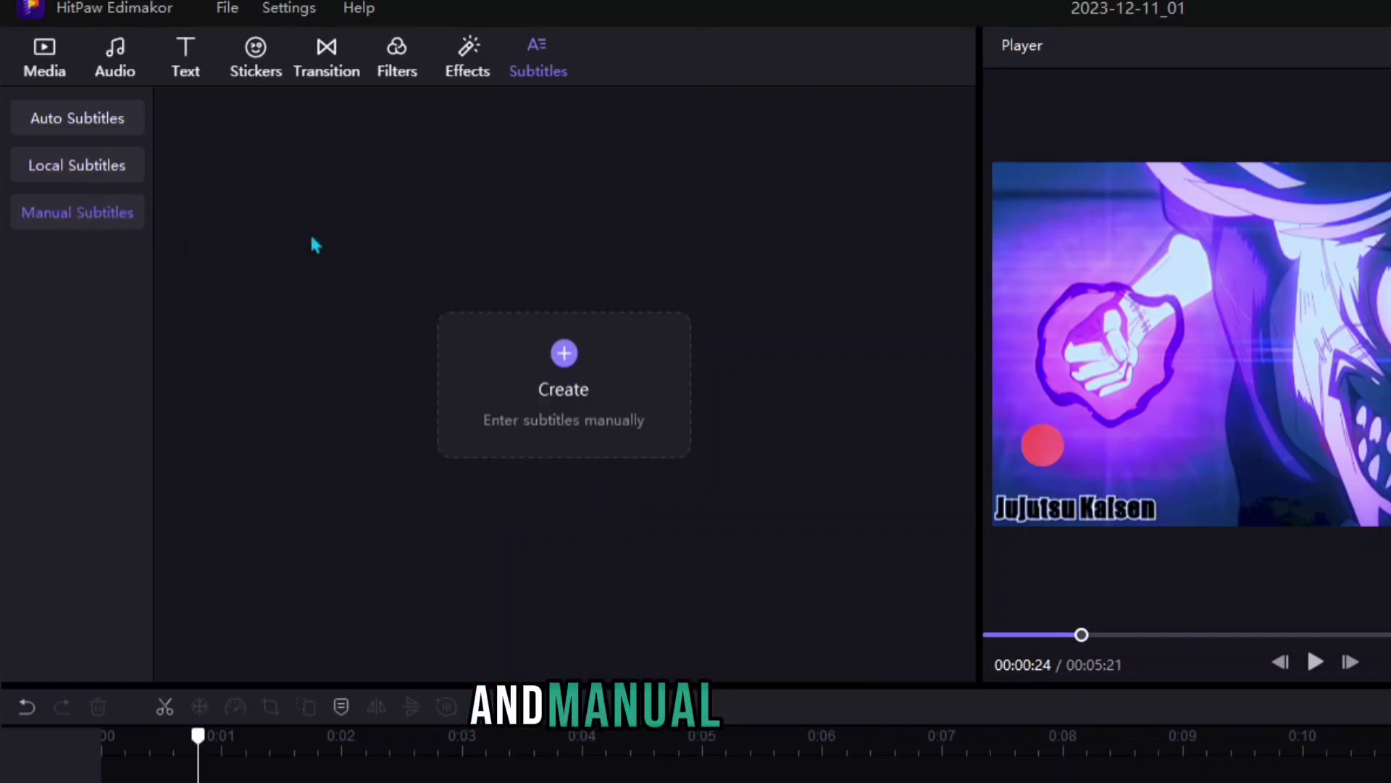
pyautogui.click(566, 356)
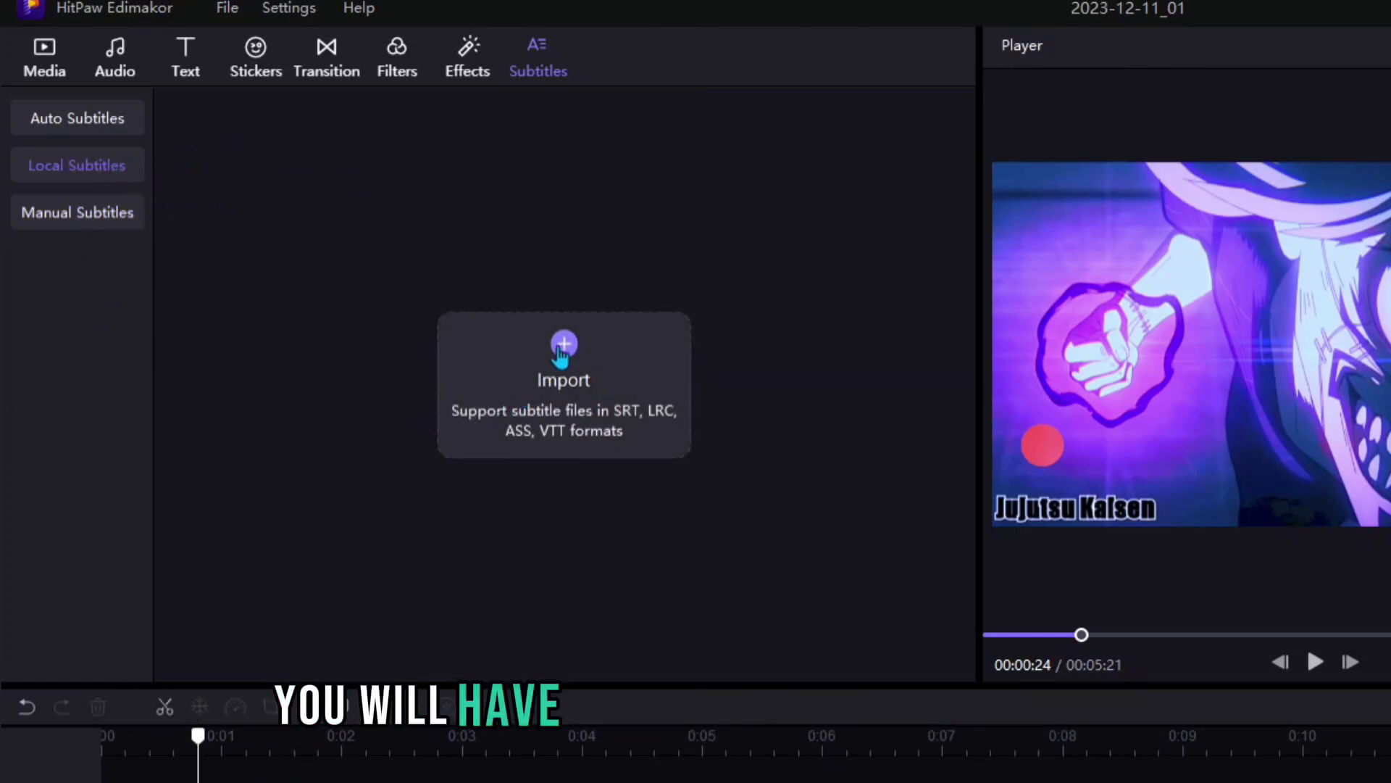
pyautogui.click(564, 345)
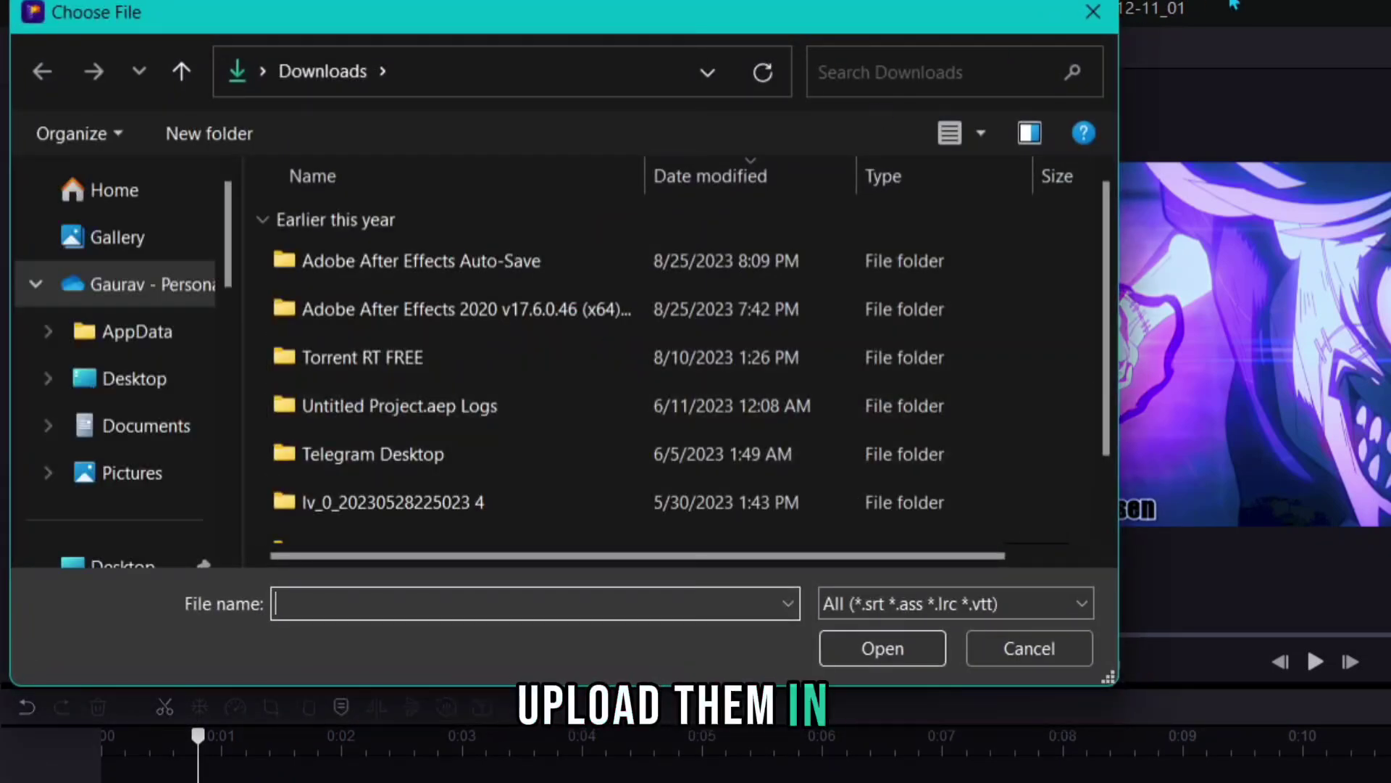
pyautogui.click(1075, 26)
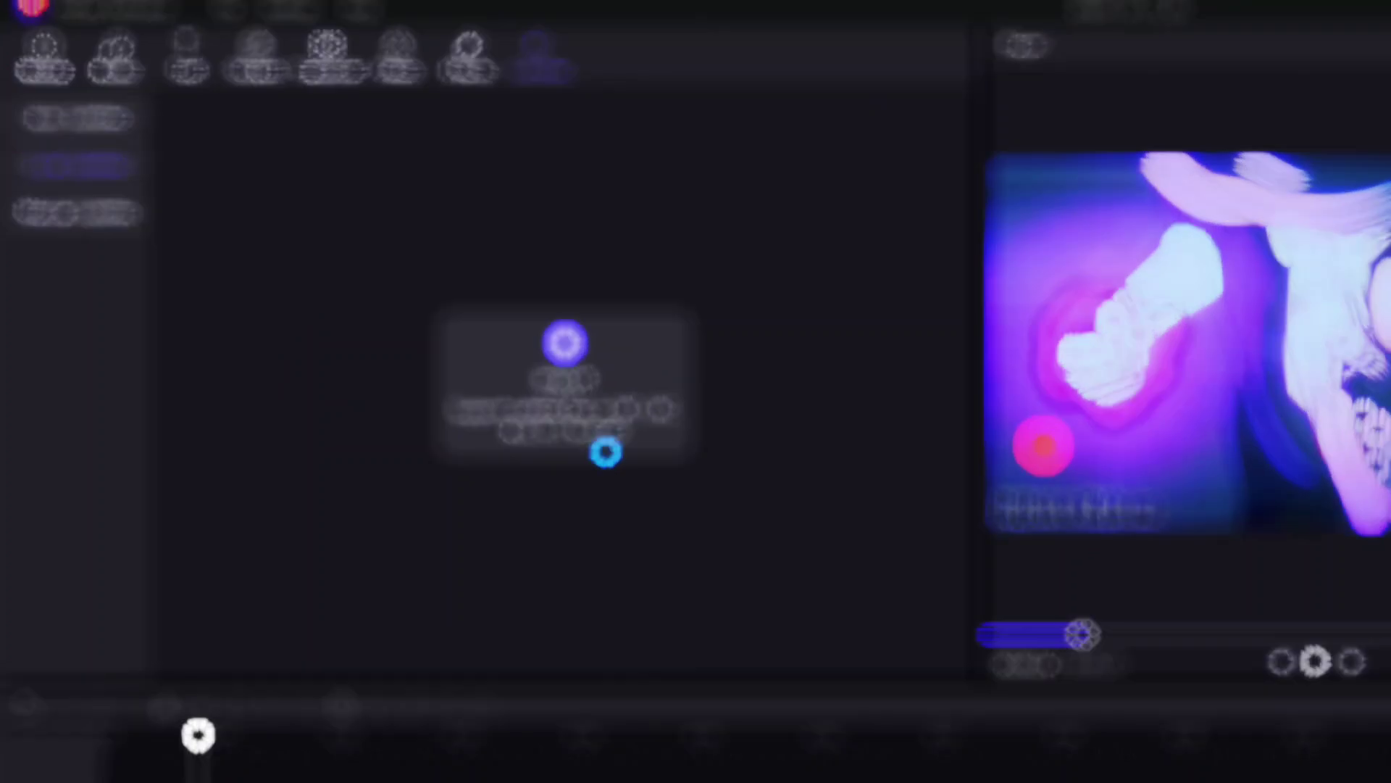
pyautogui.click(119, 121)
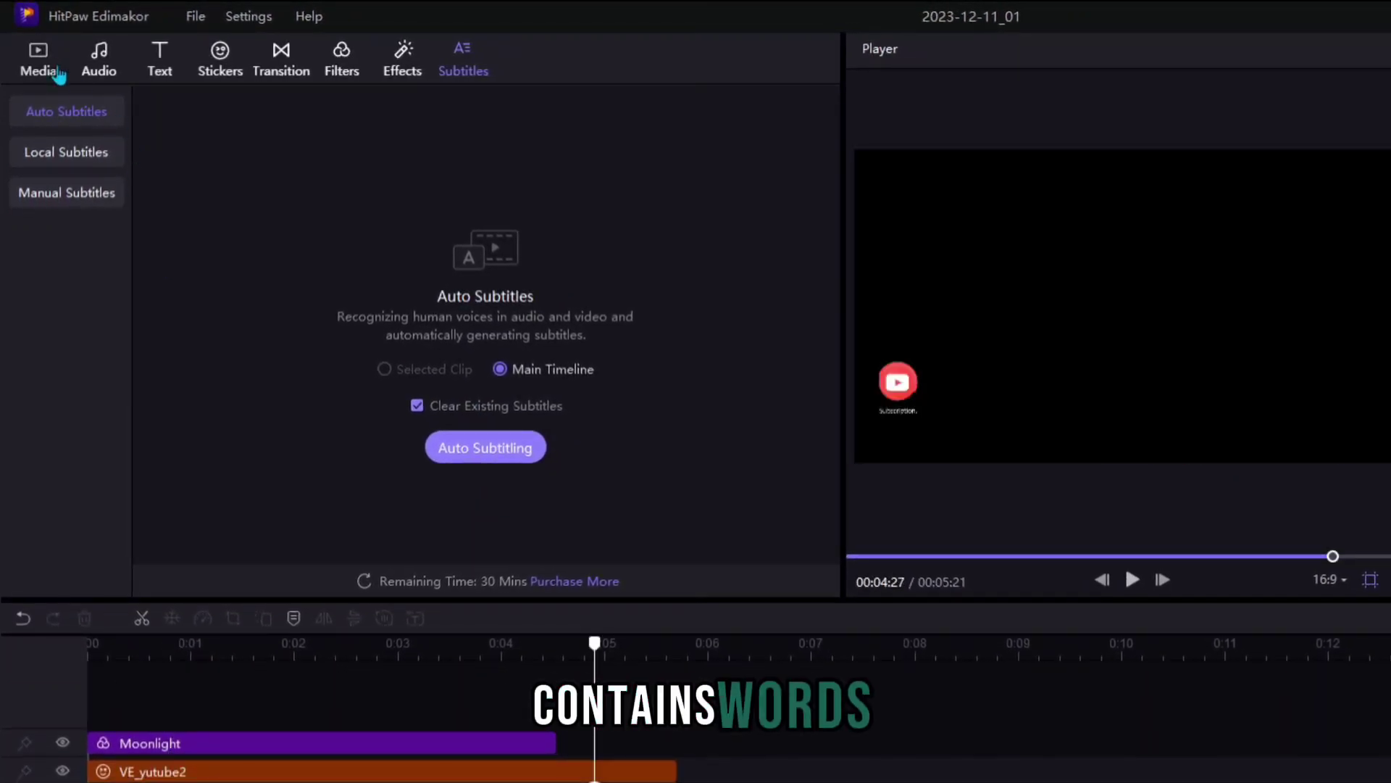
# Import the Sukuna video, place it after the existing clips and trim it to a few seconds.
pyautogui.click(58, 76)
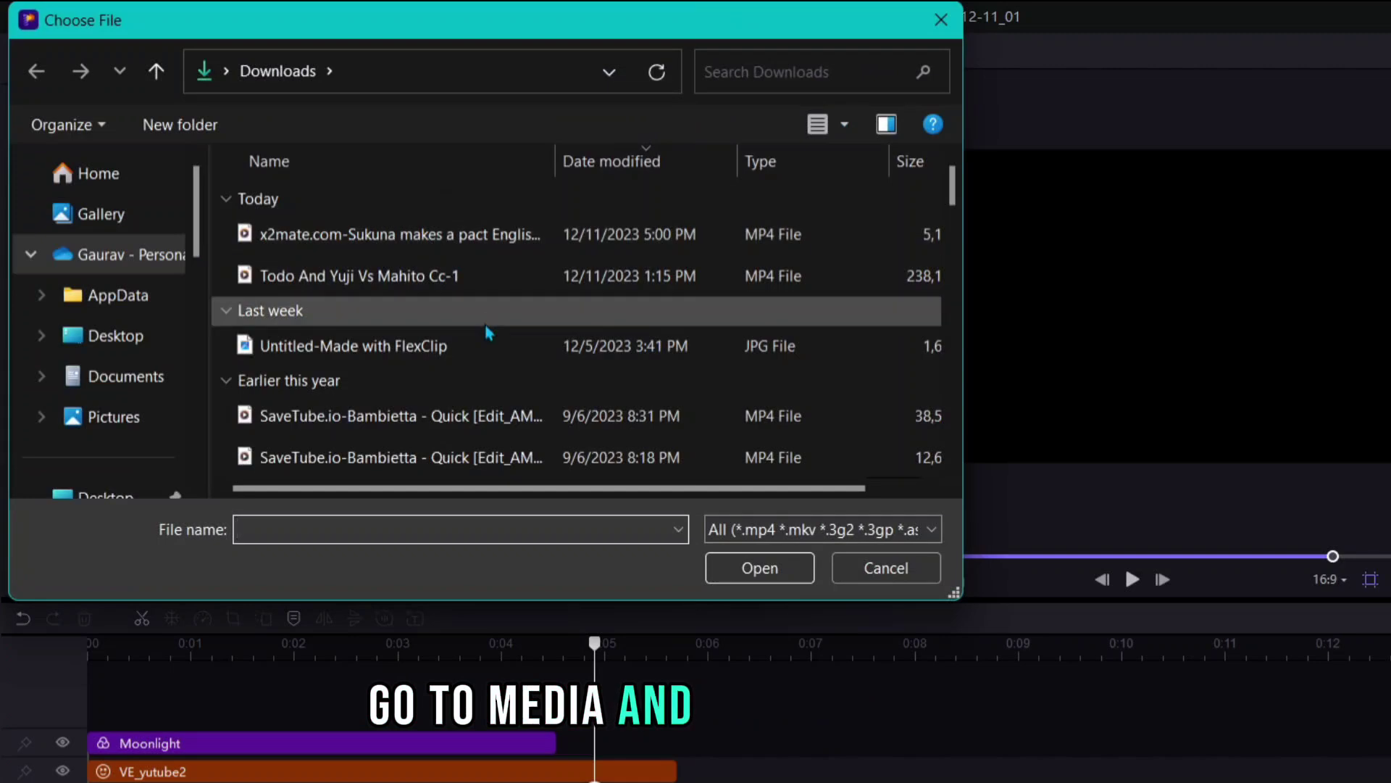
pyautogui.click(414, 234)
pyautogui.click(779, 571)
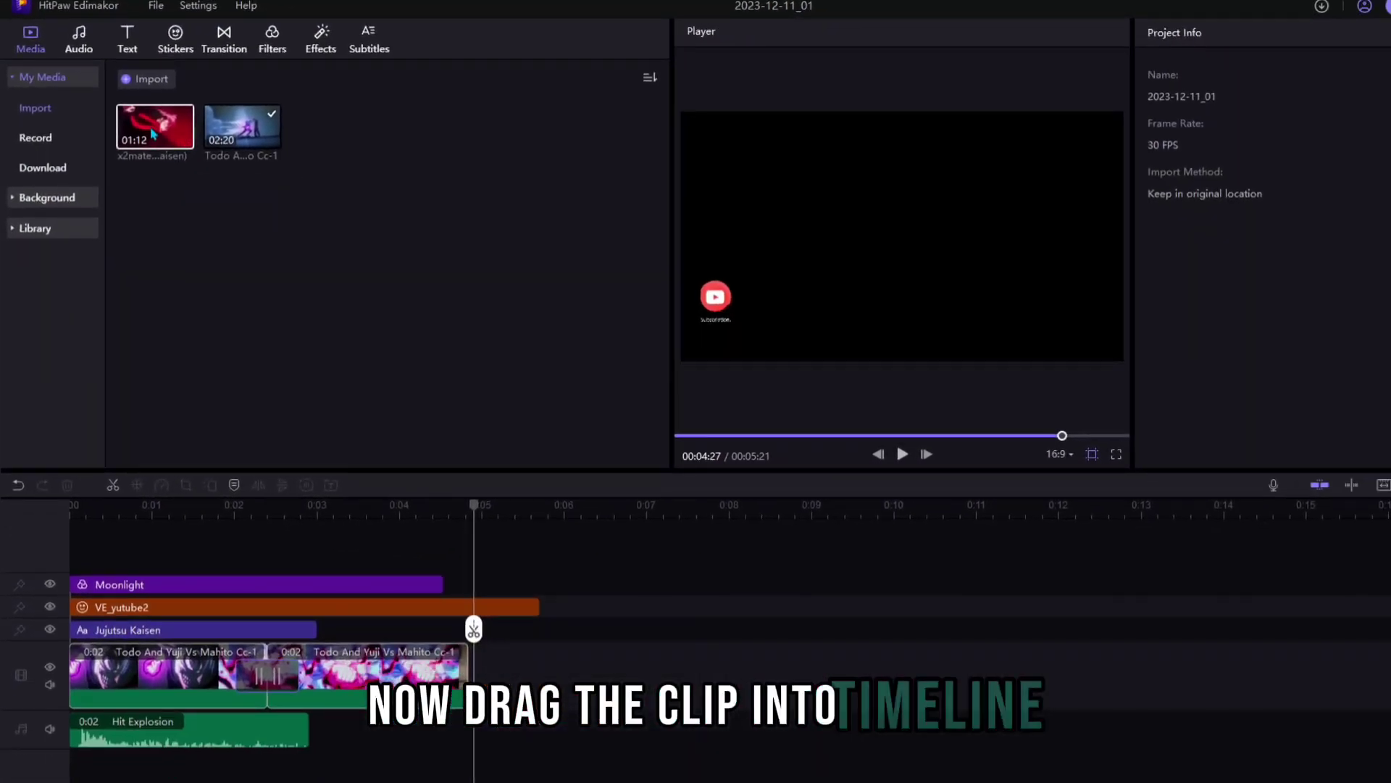
pyautogui.moveTo(194, 168); pyautogui.dragTo(884, 782)
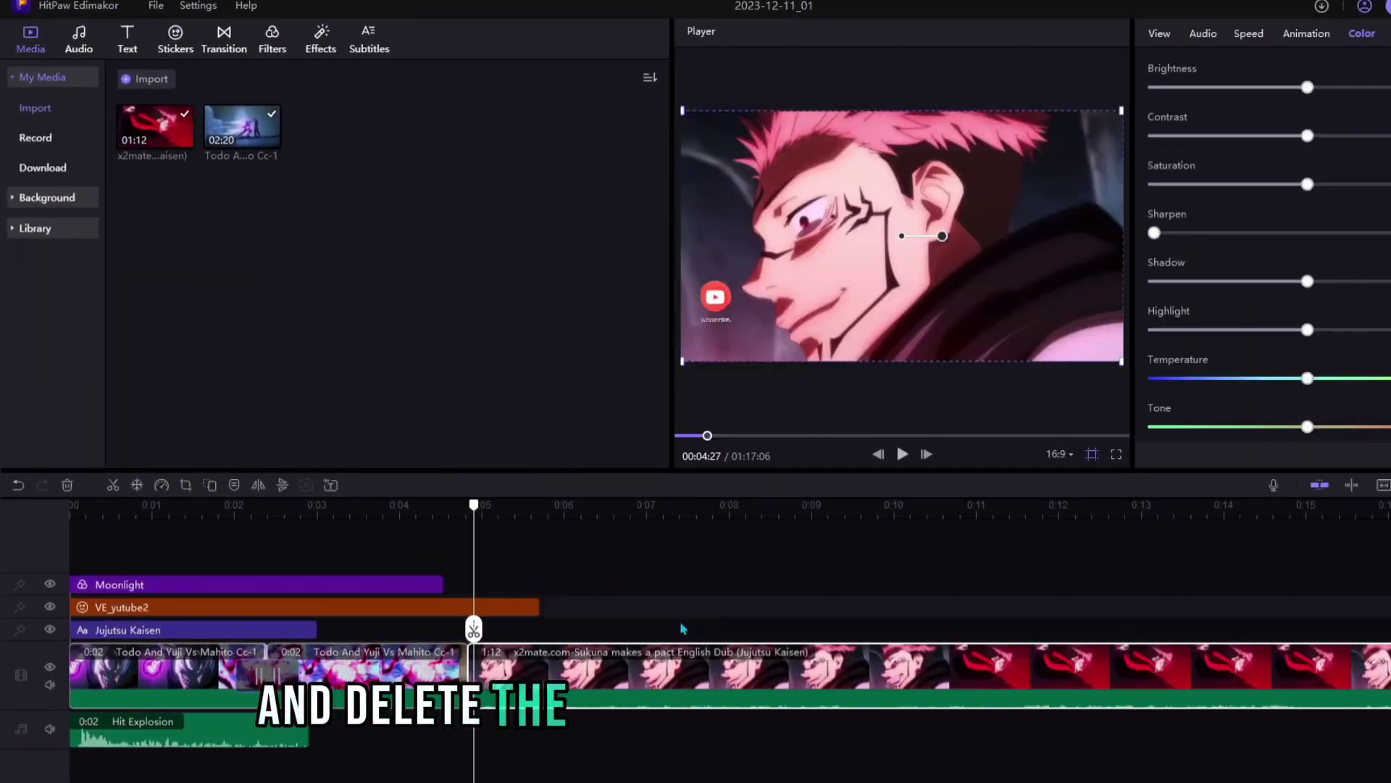
pyautogui.rightClick(733, 652)
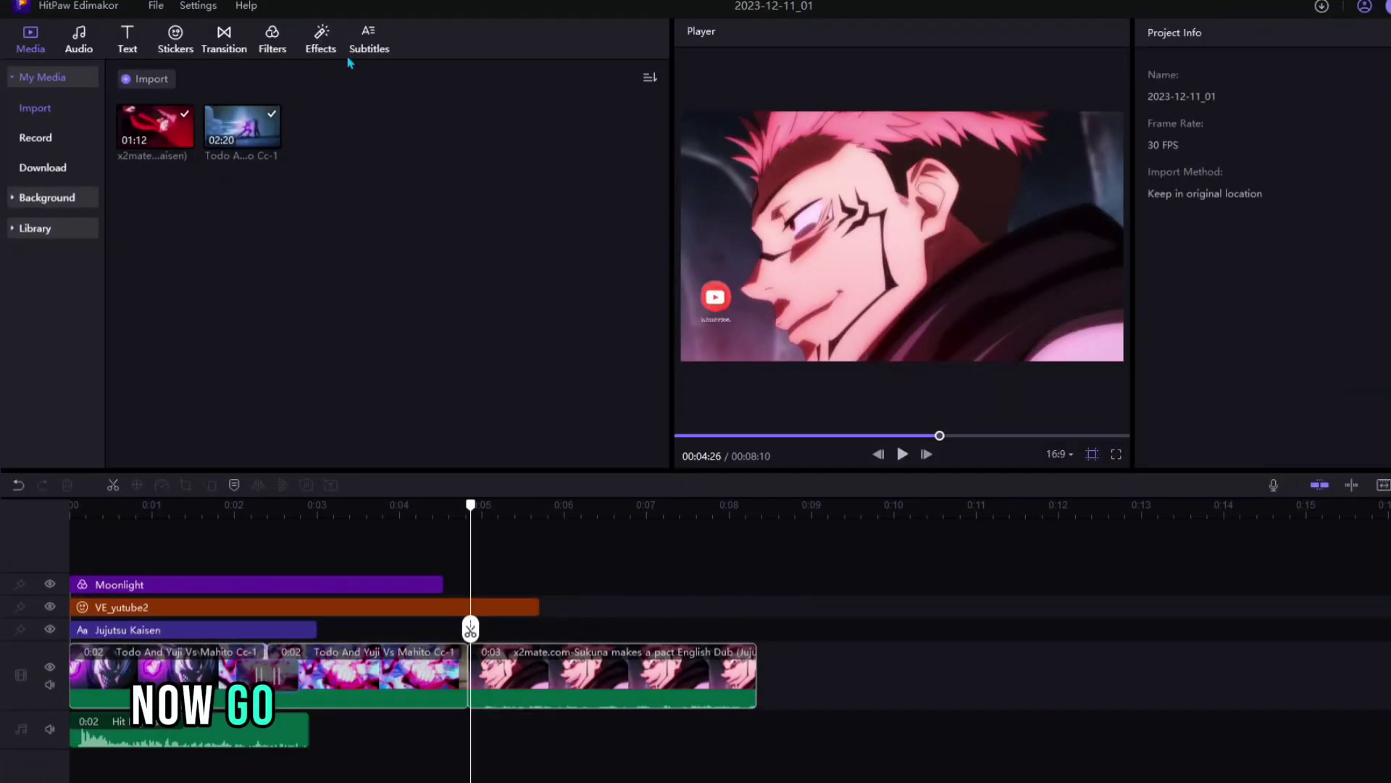
# Auto-generate subtitles from the speech and play the video to check them.
pyautogui.click(369, 40)
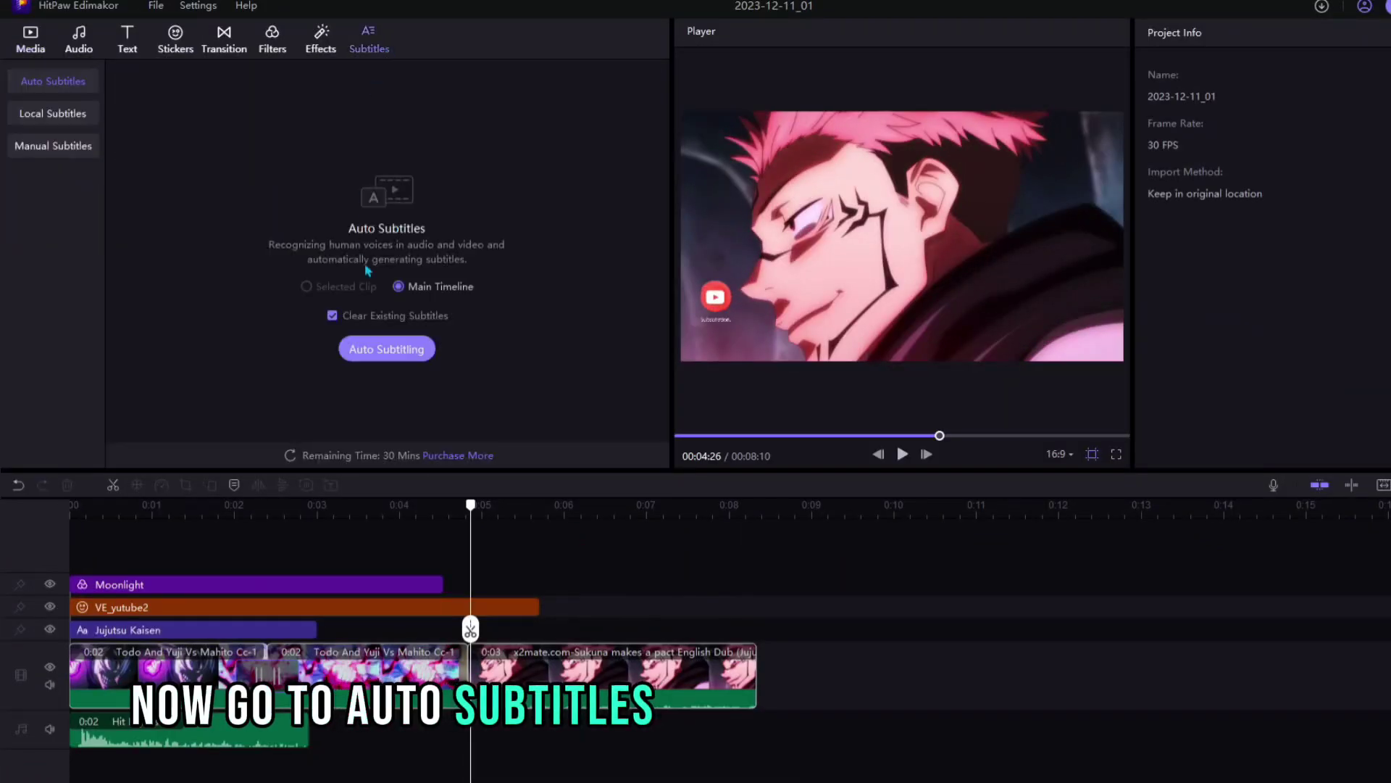
pyautogui.click(390, 351)
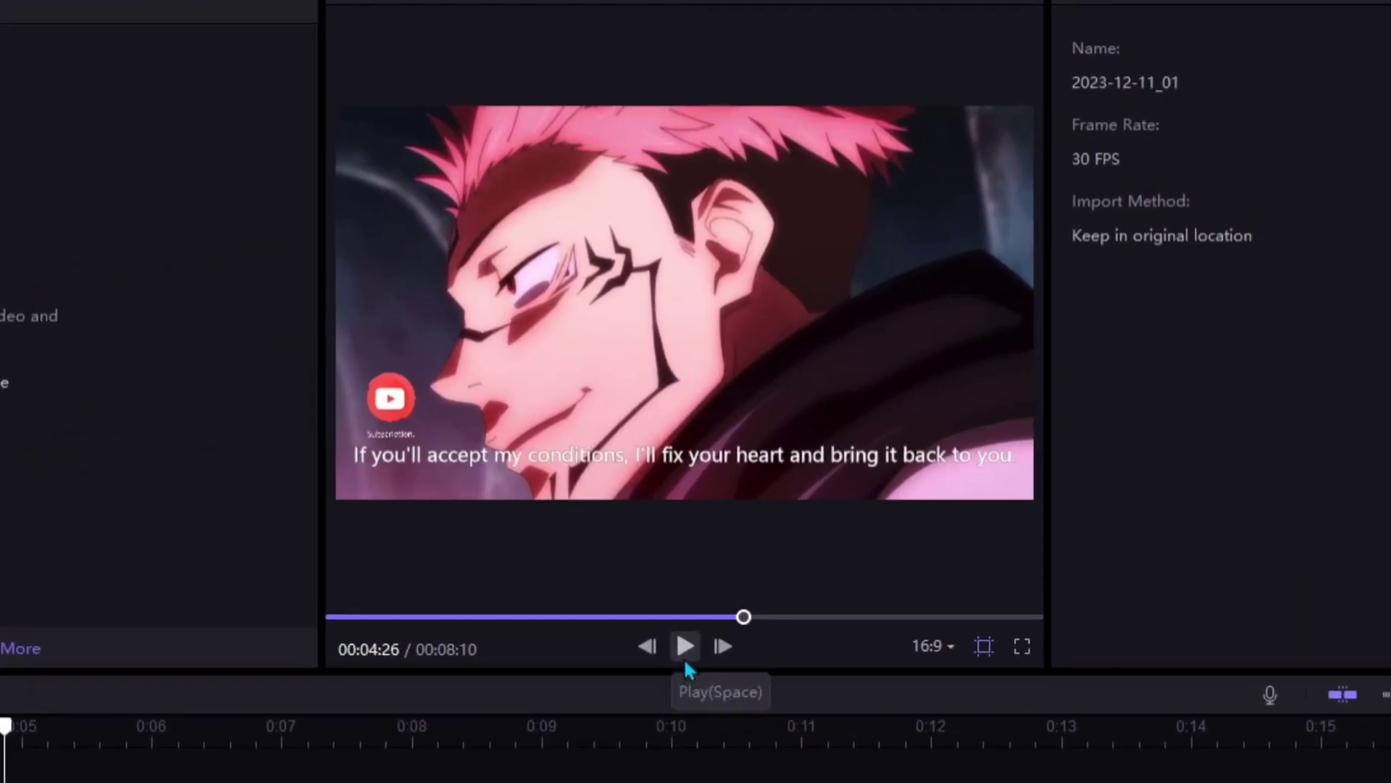
pyautogui.click(685, 646)
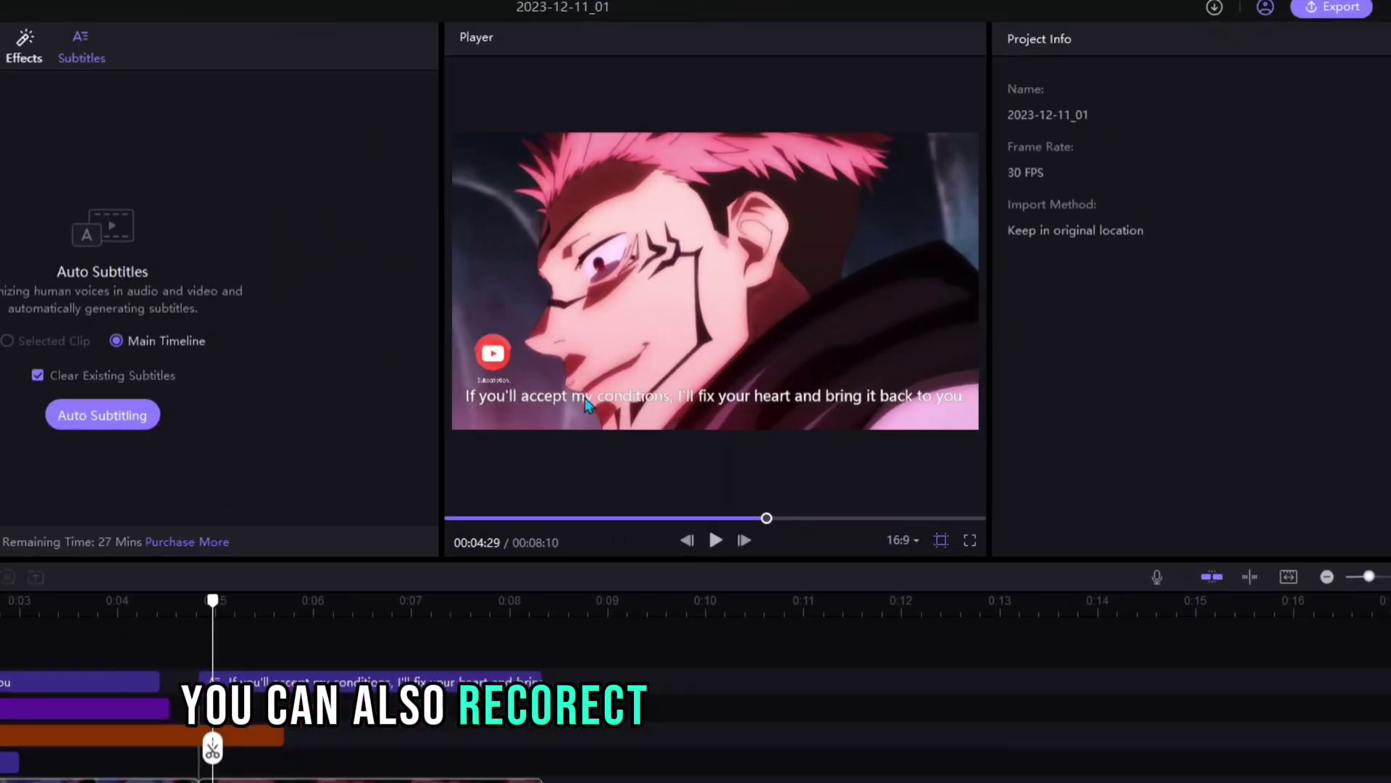
# Apply the outlined text preset to the Sukuna caption: black text with a white border.
pyautogui.click(690, 356)
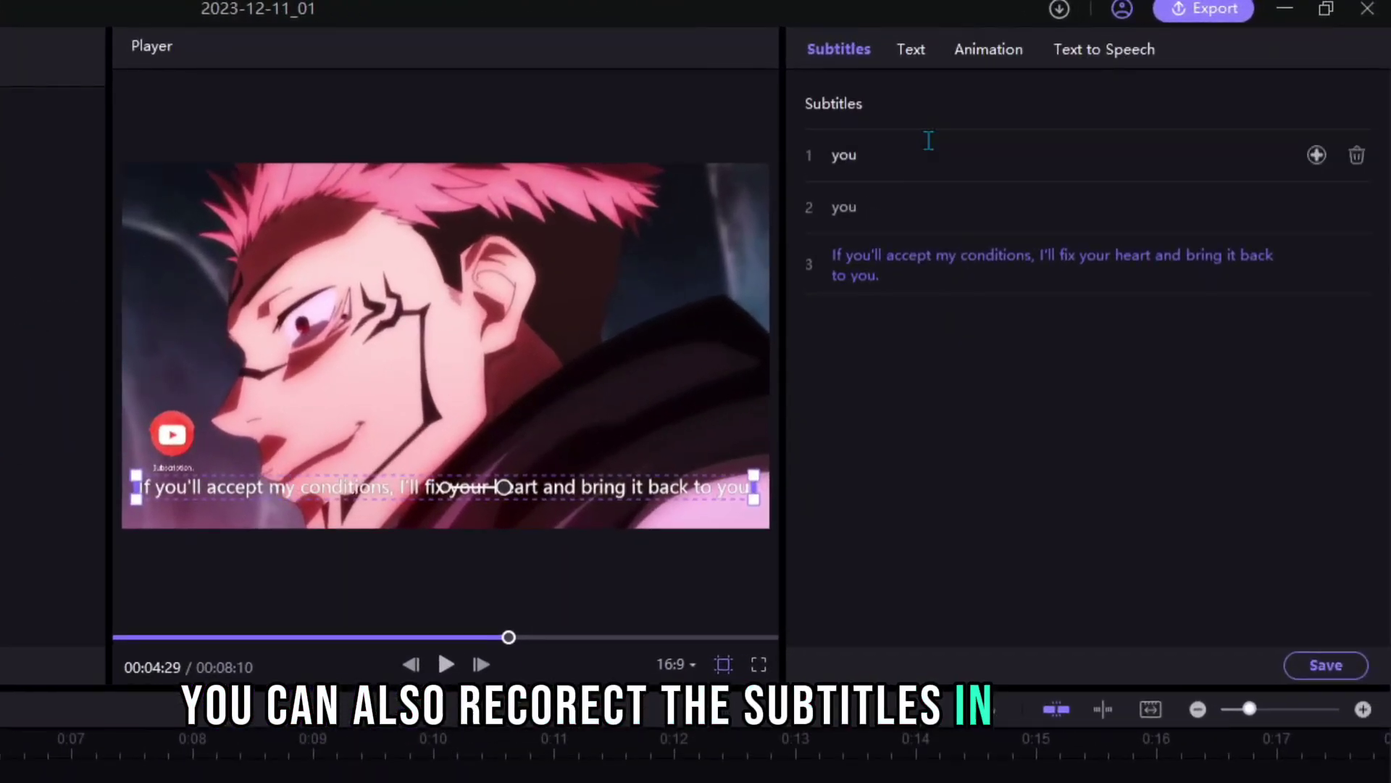
pyautogui.click(911, 51)
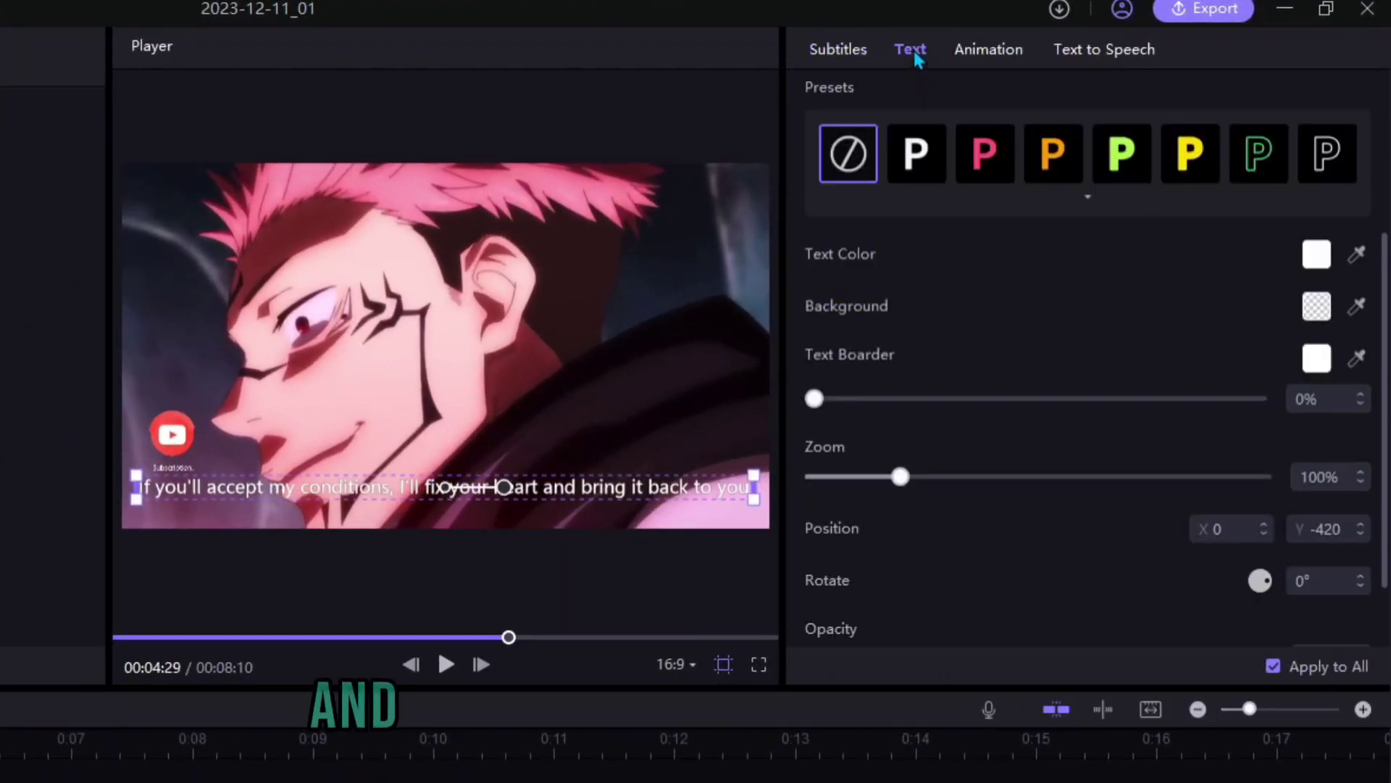
pyautogui.click(1317, 152)
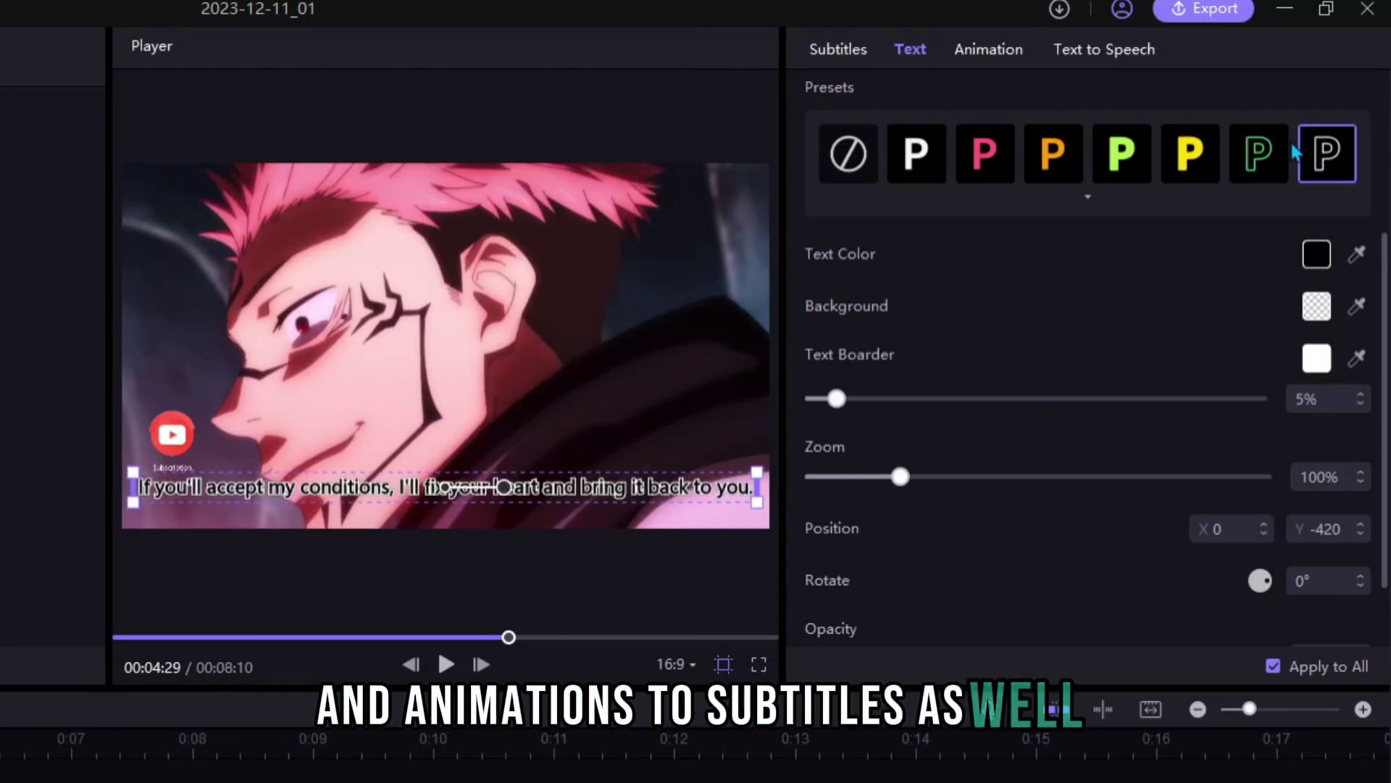
# Give the caption an In entrance animation and browse the Out and Loop presets.
pyautogui.click(968, 50)
pyautogui.click(1054, 214)
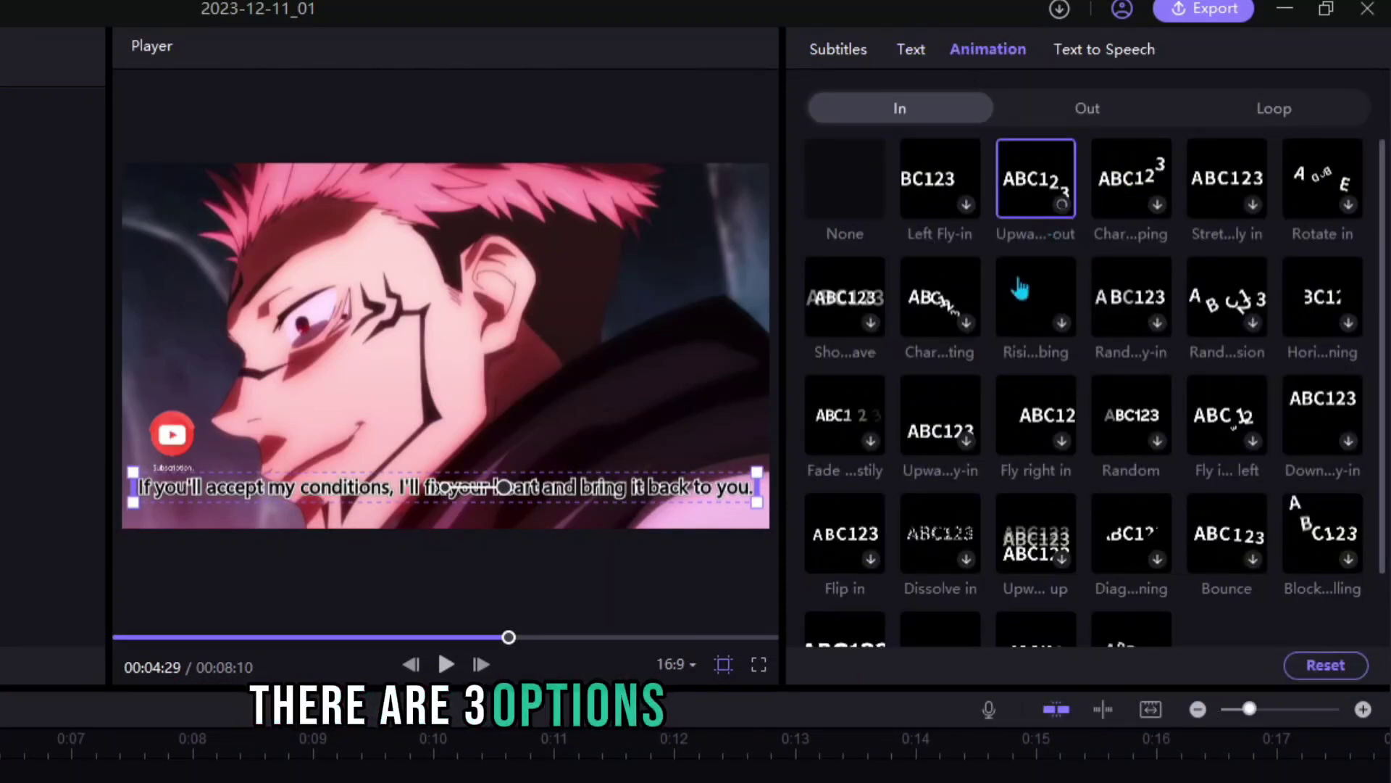
pyautogui.scroll(-2, 1019, 287)
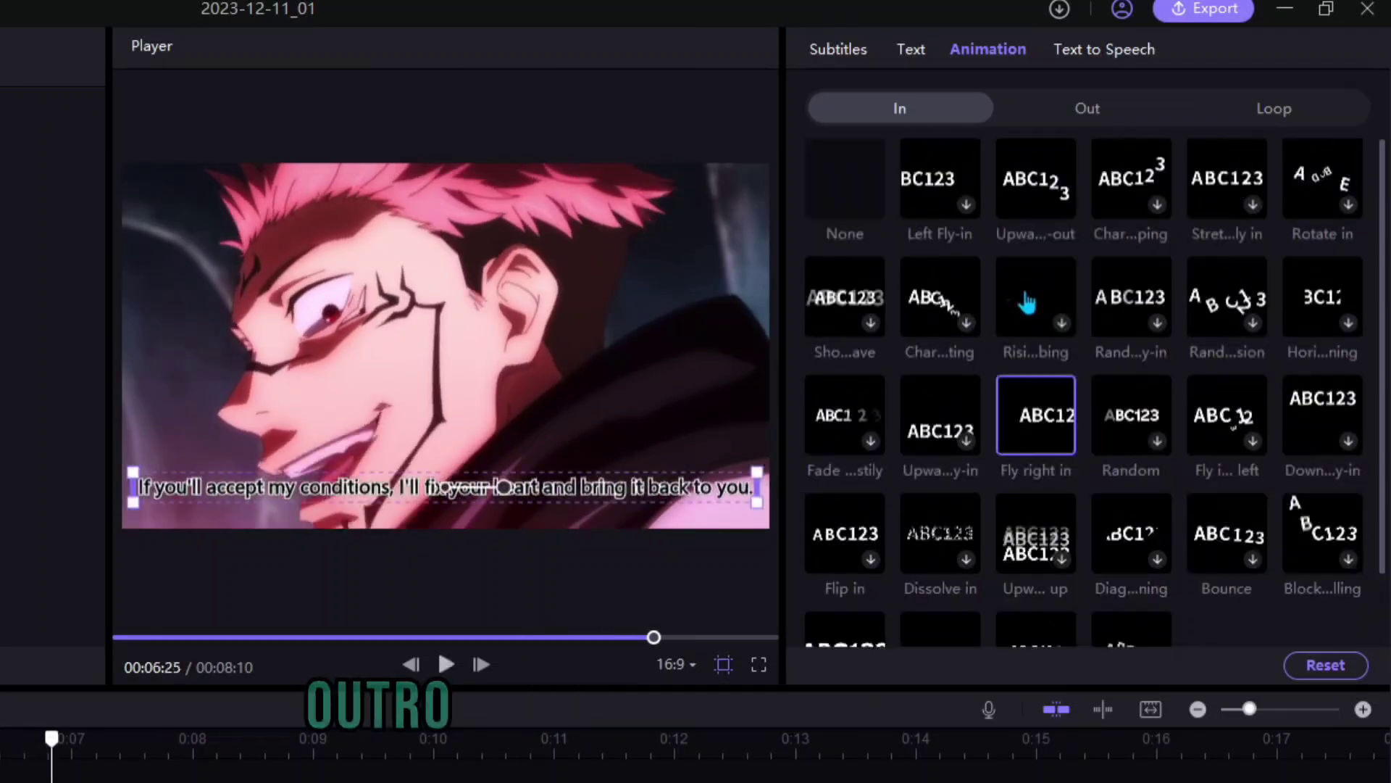
pyautogui.click(1168, 102)
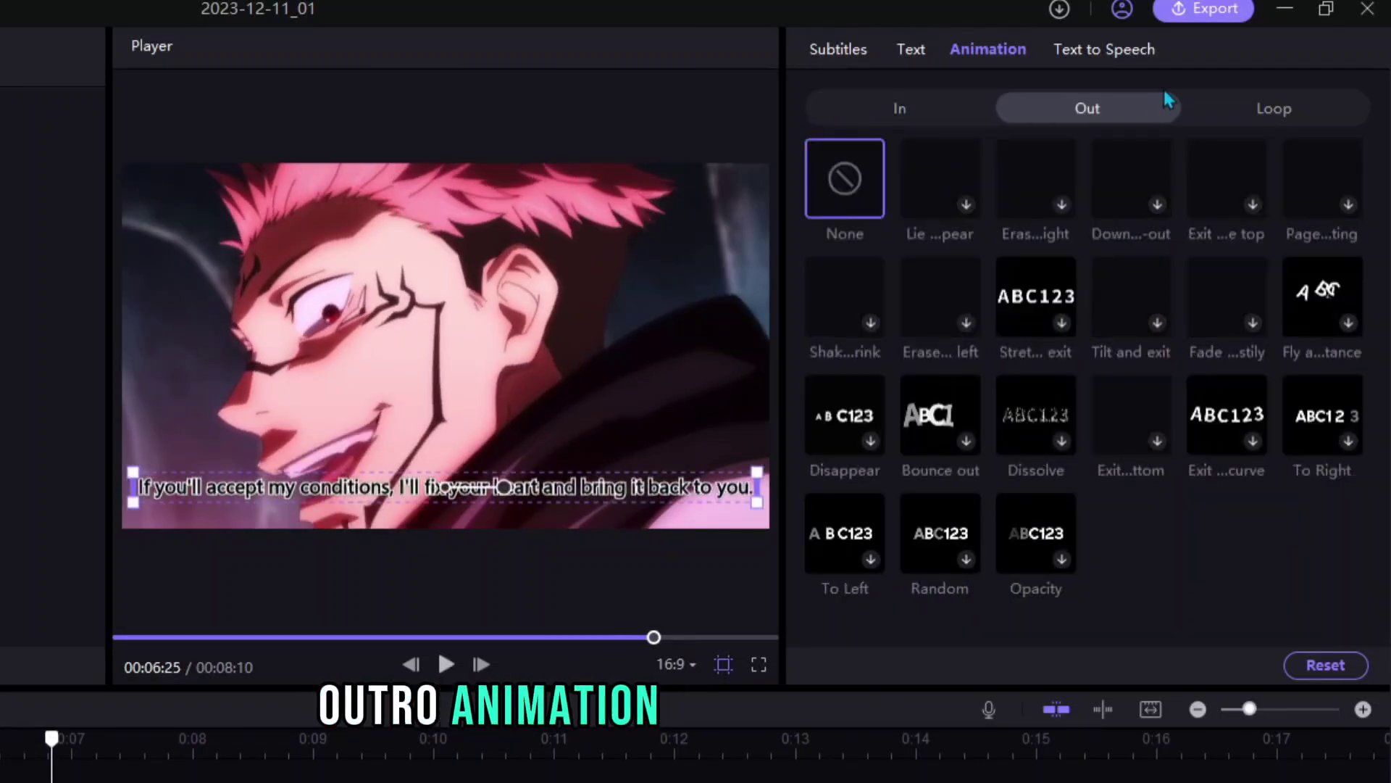
pyautogui.click(1297, 107)
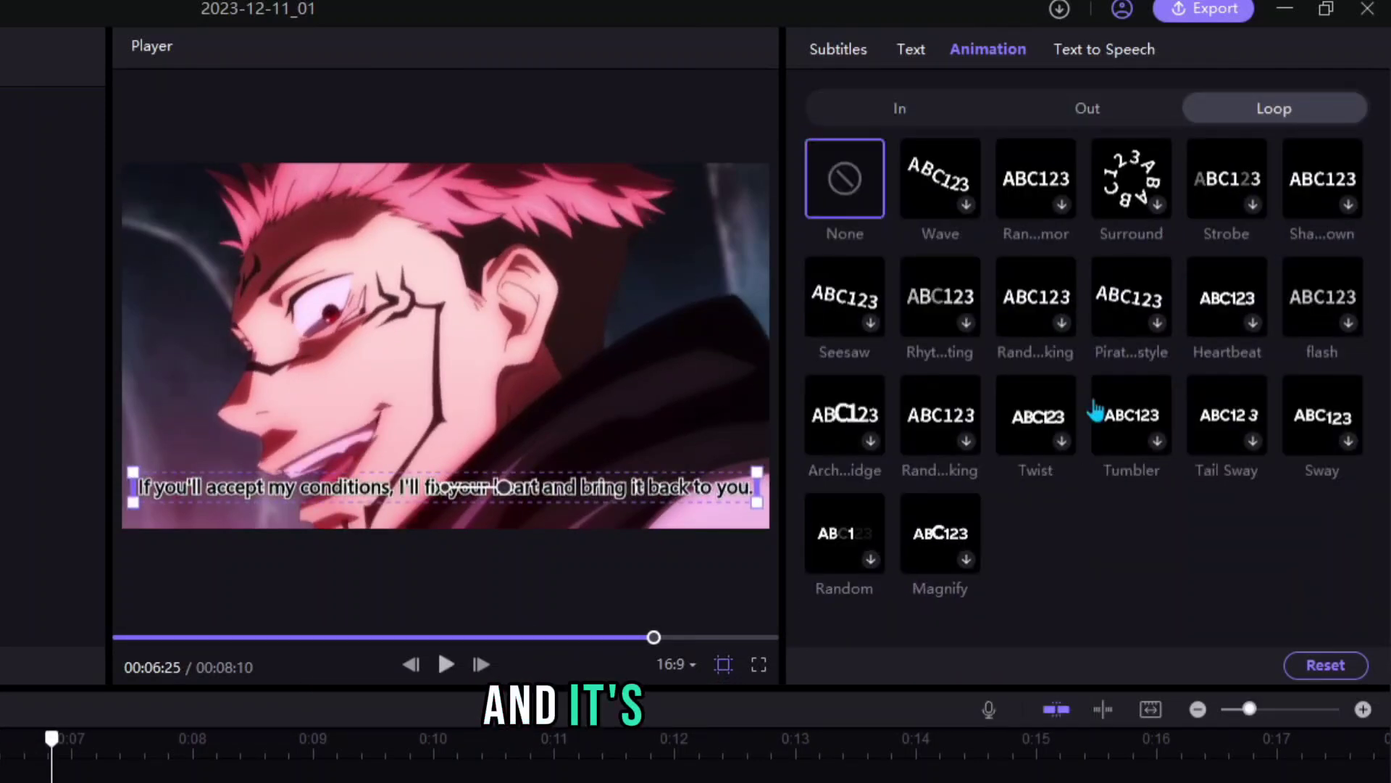